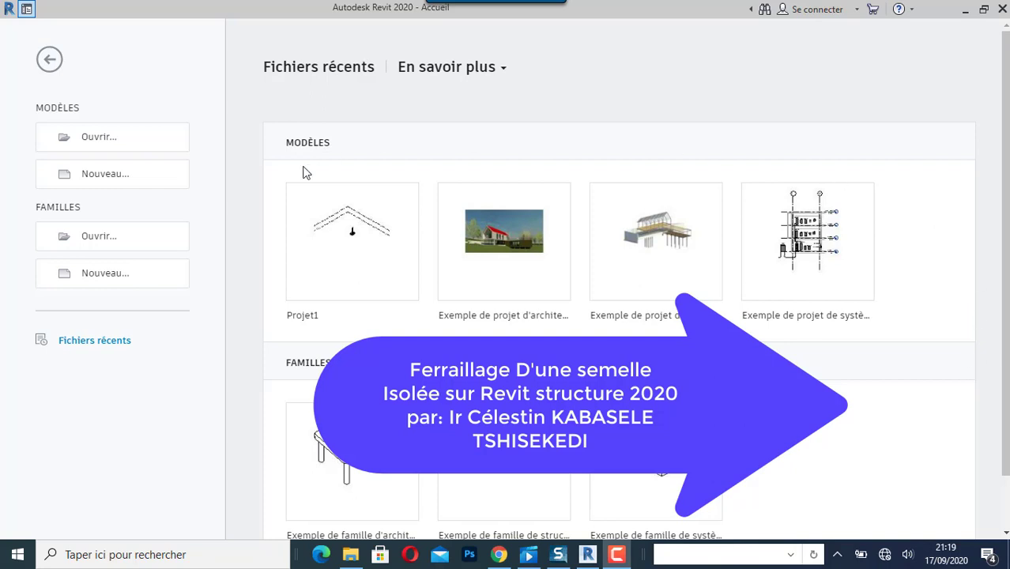
# Create a new project from the structural template (Gabarit de structure).
pyautogui.click(103, 173)
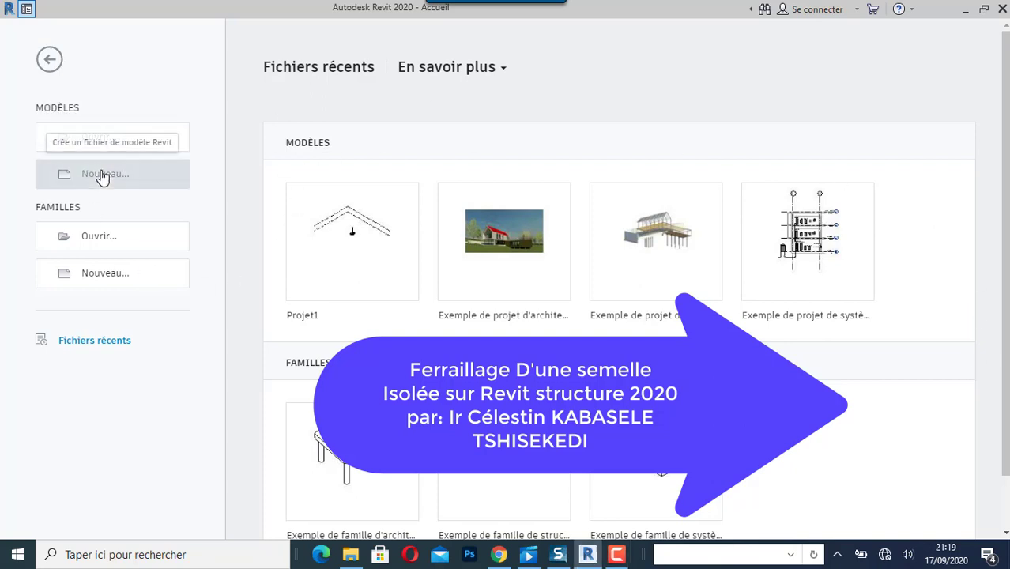
pyautogui.click(435, 249)
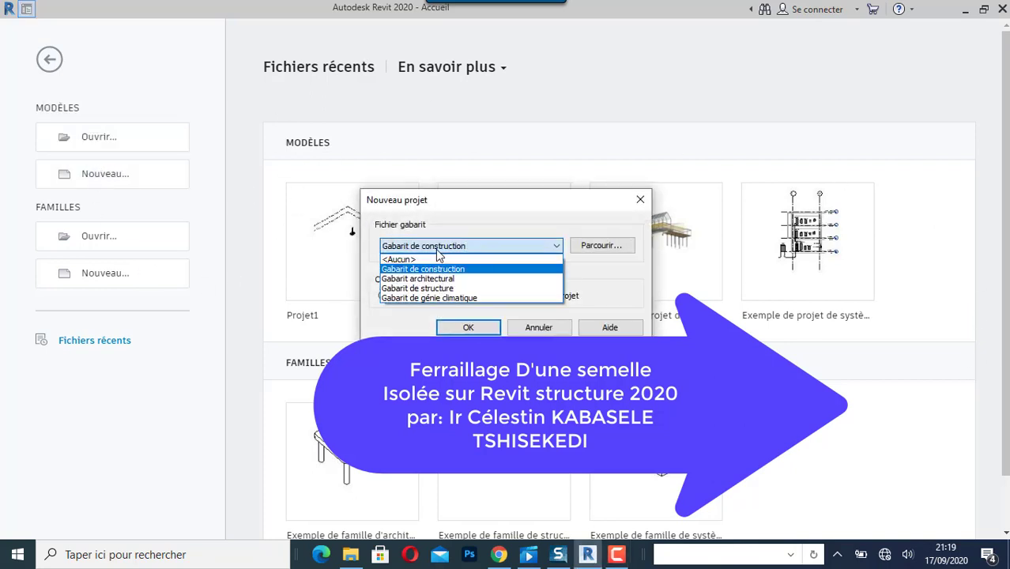
pyautogui.click(455, 290)
pyautogui.click(466, 327)
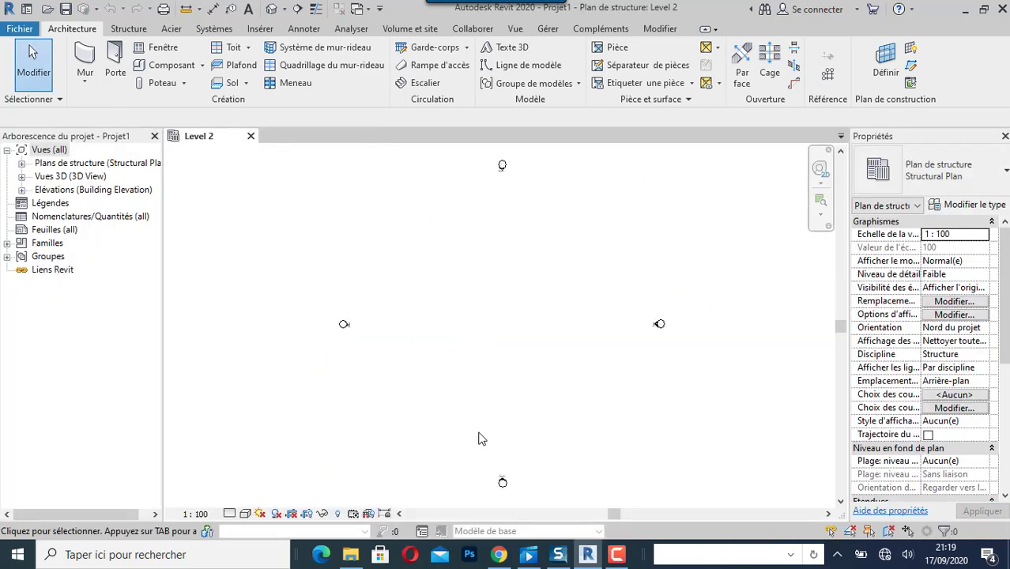
# Check the levels in the South elevation, and open the Level 1 structural plan.
pyautogui.doubleClick(501, 480)
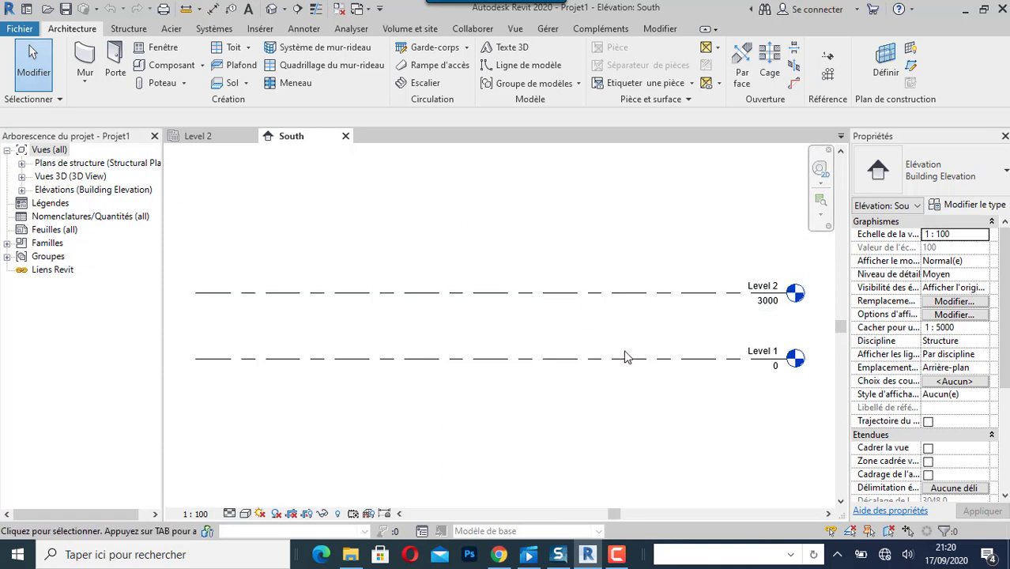
pyautogui.click(222, 139)
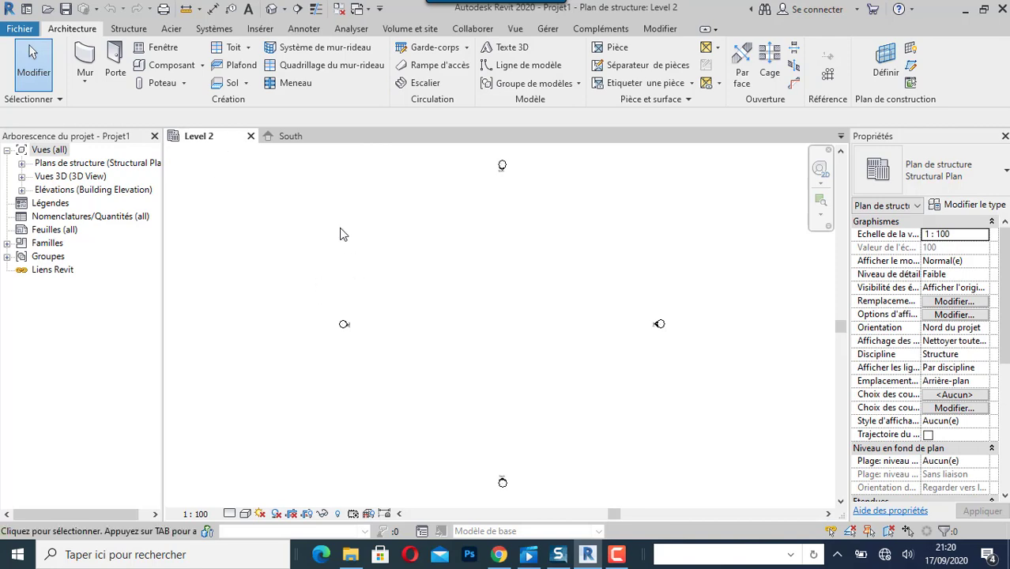
pyautogui.click(22, 162)
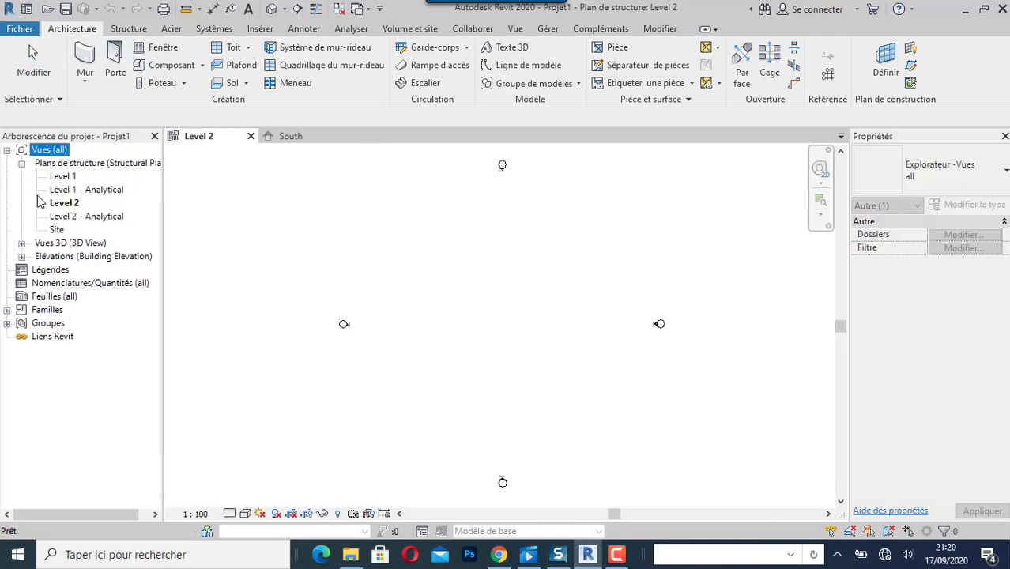
pyautogui.doubleClick(63, 178)
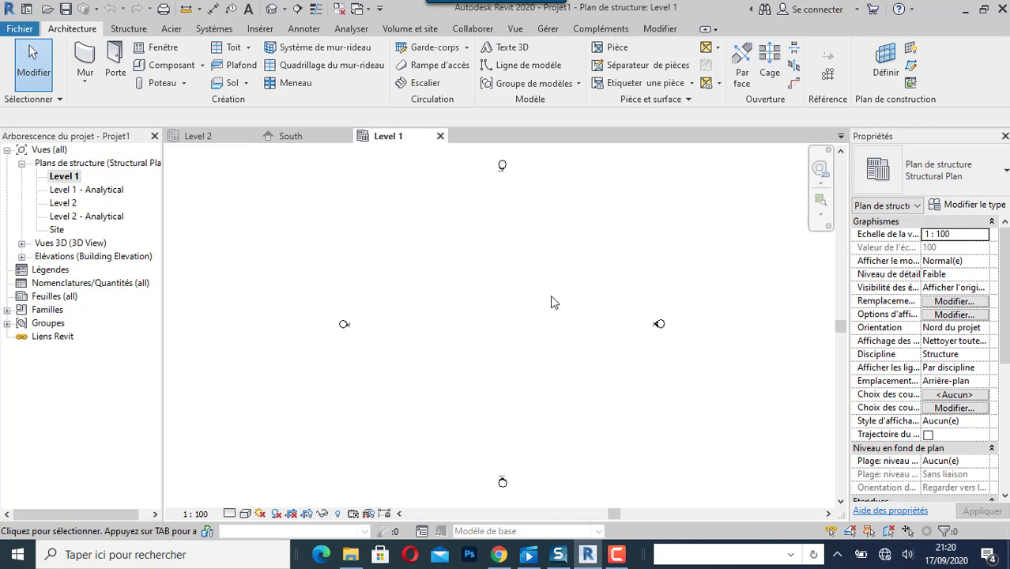
# Start placing a structural column using the Concrete-Rectangular-Column 300 x 450mm type.
pyautogui.click(131, 30)
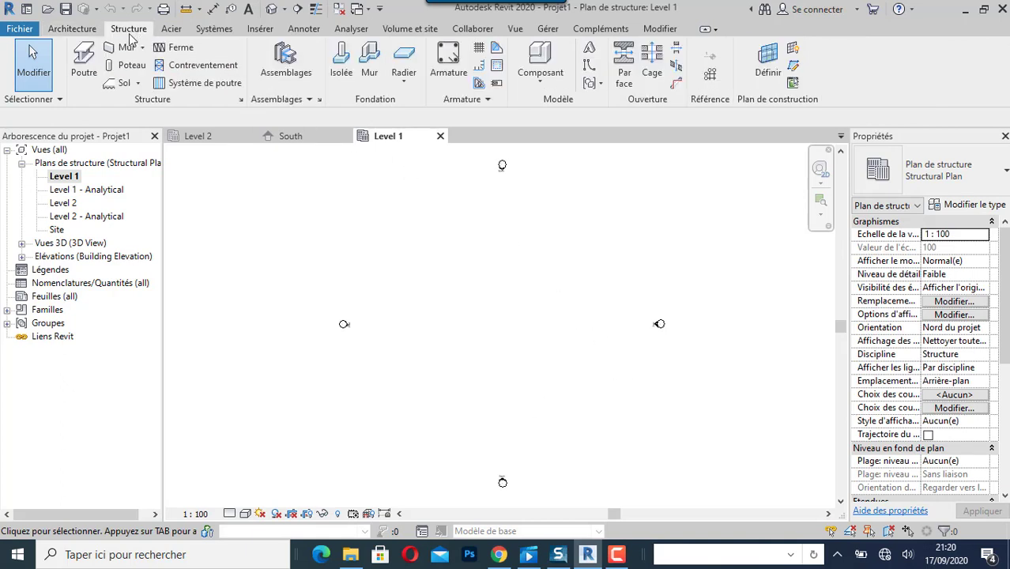
pyautogui.click(131, 68)
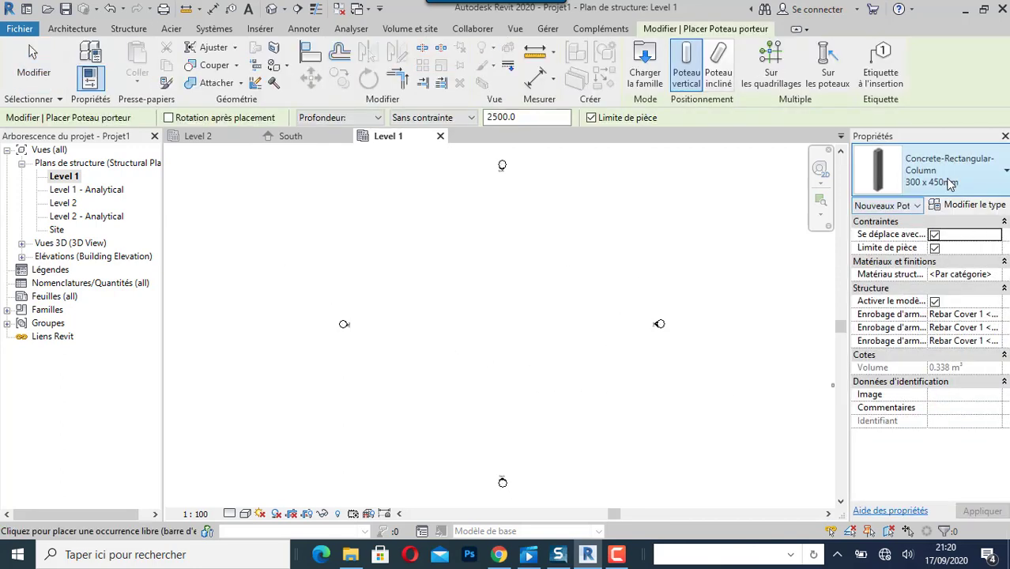
pyautogui.click(1005, 173)
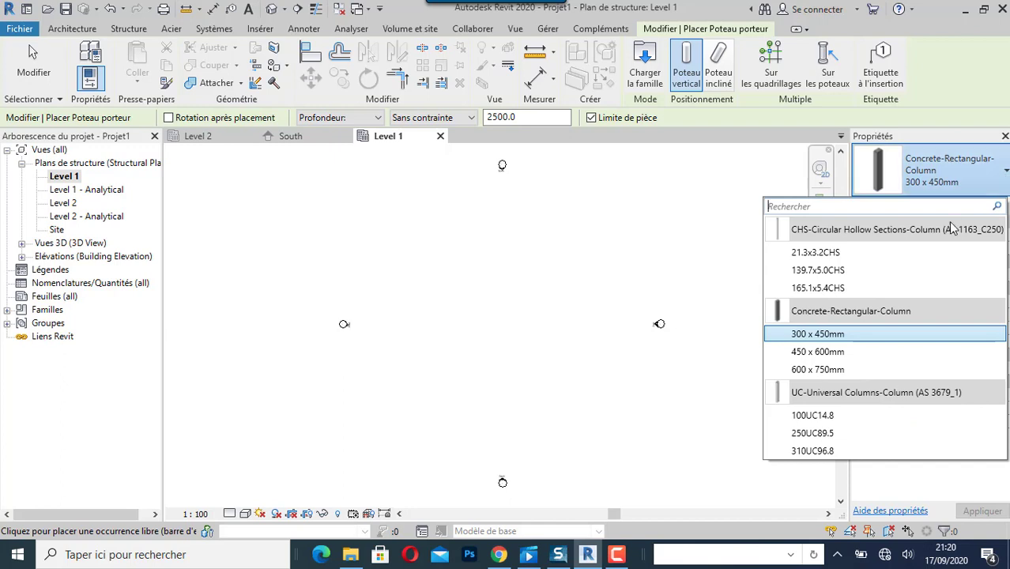
pyautogui.moveTo(912, 362)
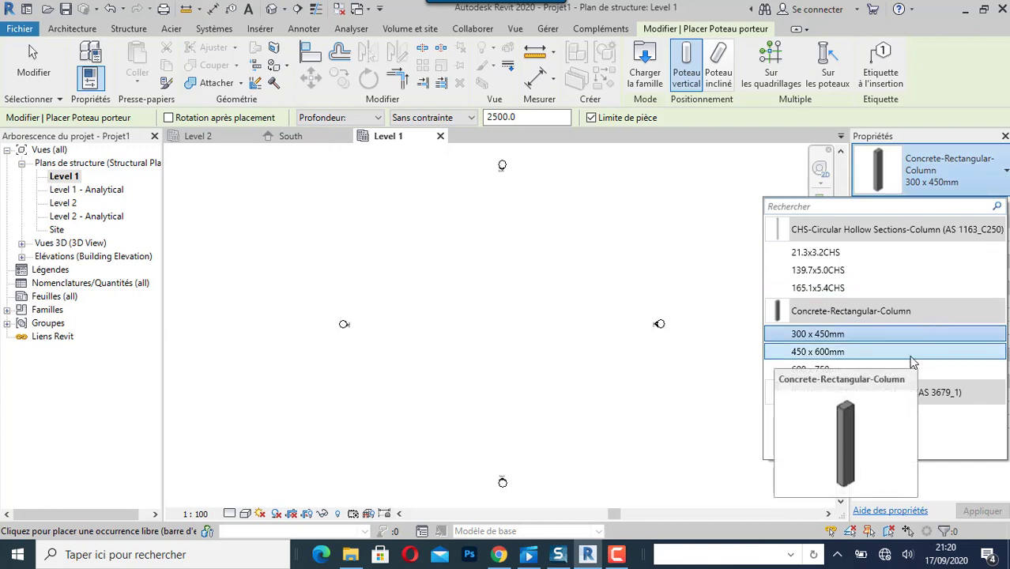
pyautogui.click(858, 335)
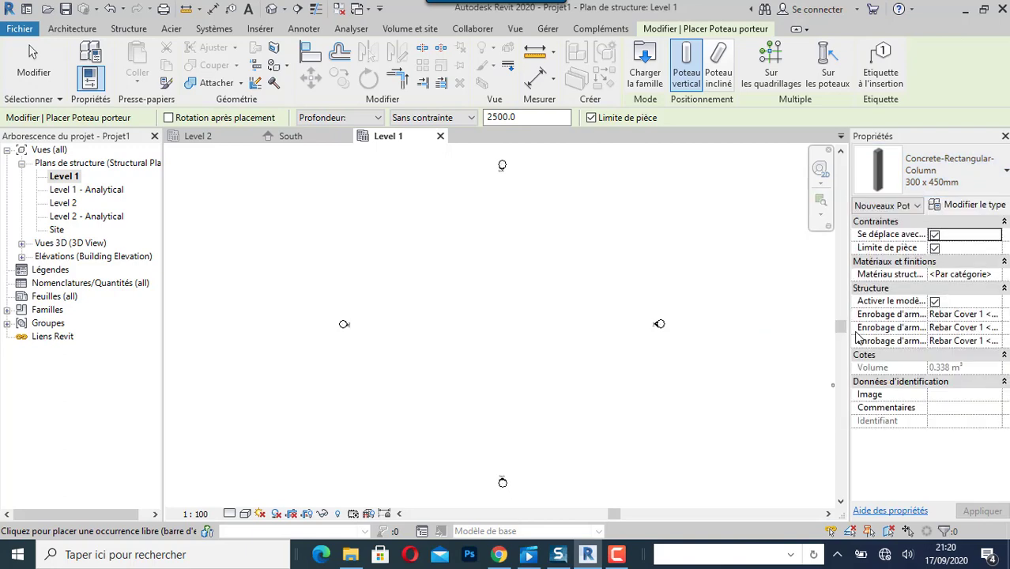
# Duplicate the column type as "300 x 400mm 2" and set its h dimension to 400 mm.
pyautogui.click(970, 205)
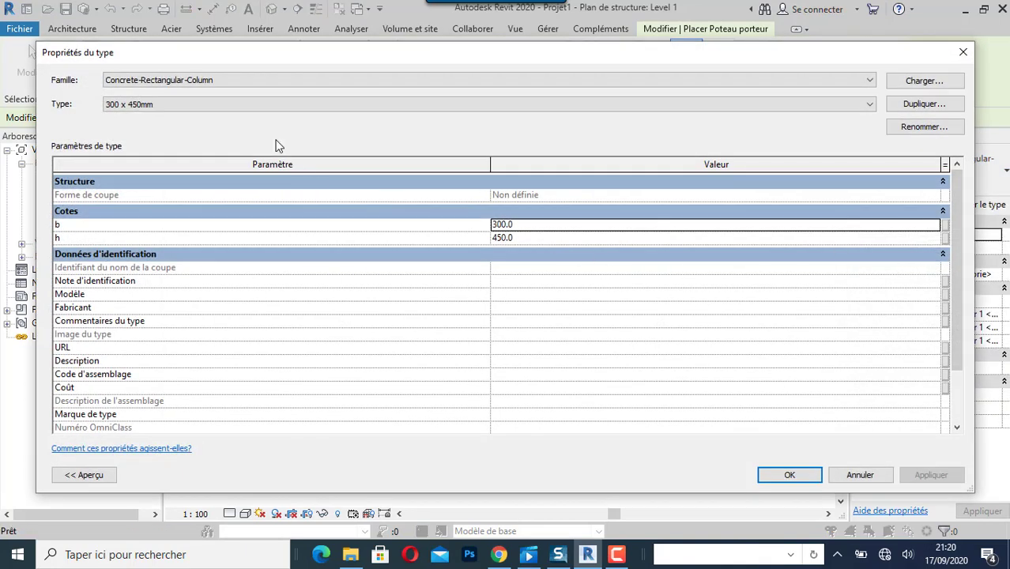
pyautogui.click(923, 106)
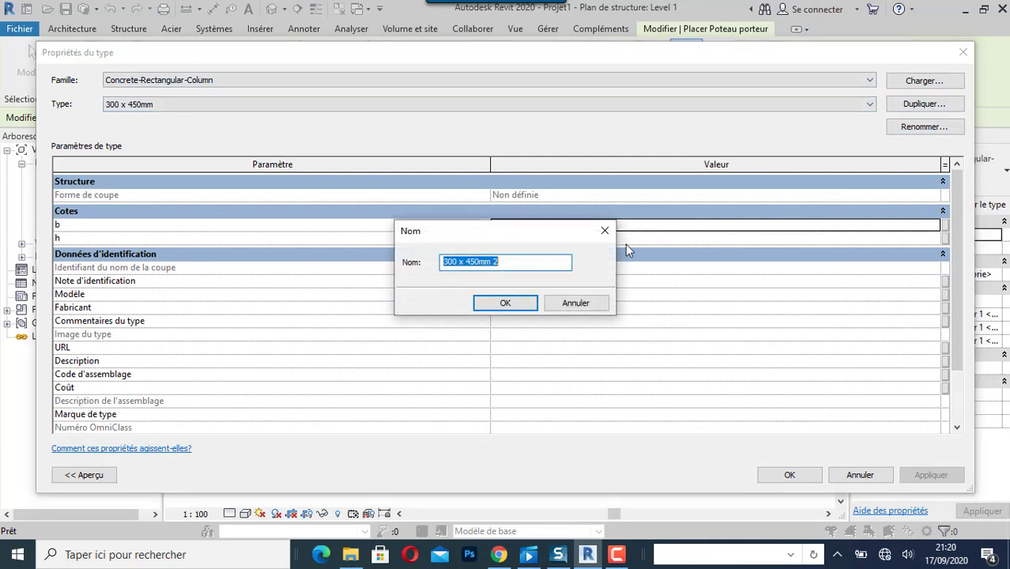
pyautogui.click(472, 263)
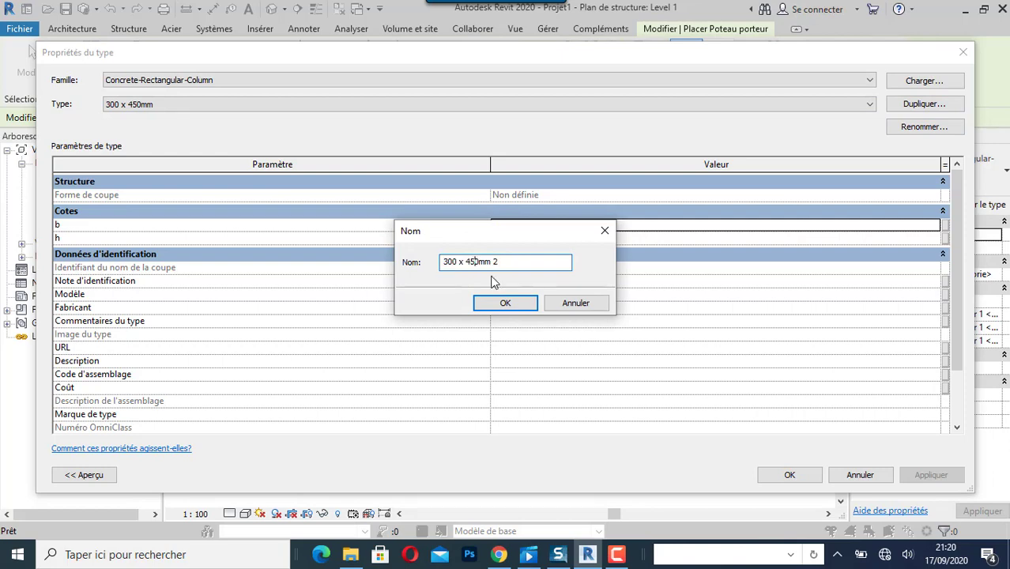
pyautogui.press('BackSpace')
pyautogui.write('0')
pyautogui.click(524, 304)
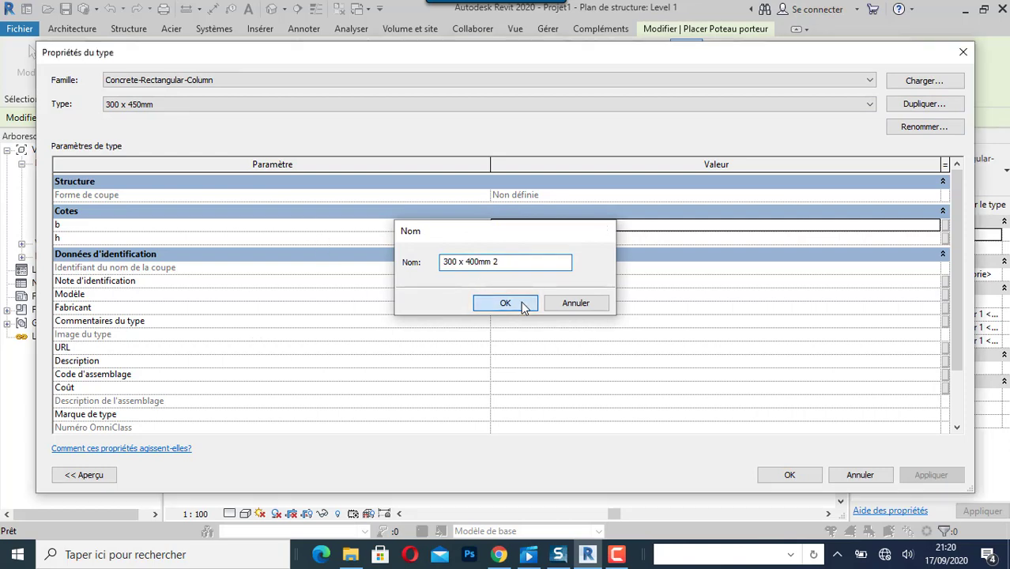
pyautogui.click(502, 237)
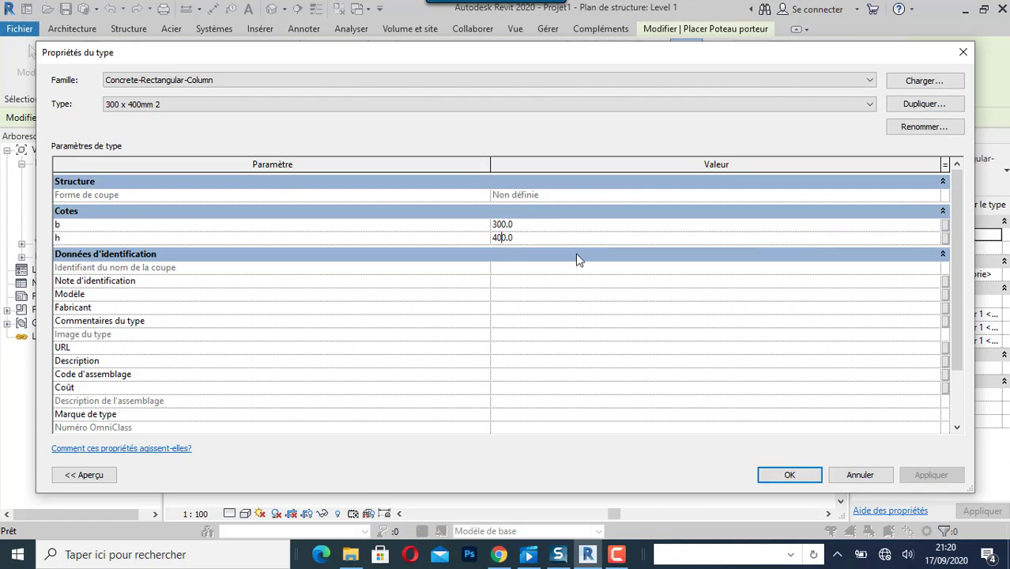
pyautogui.click(801, 476)
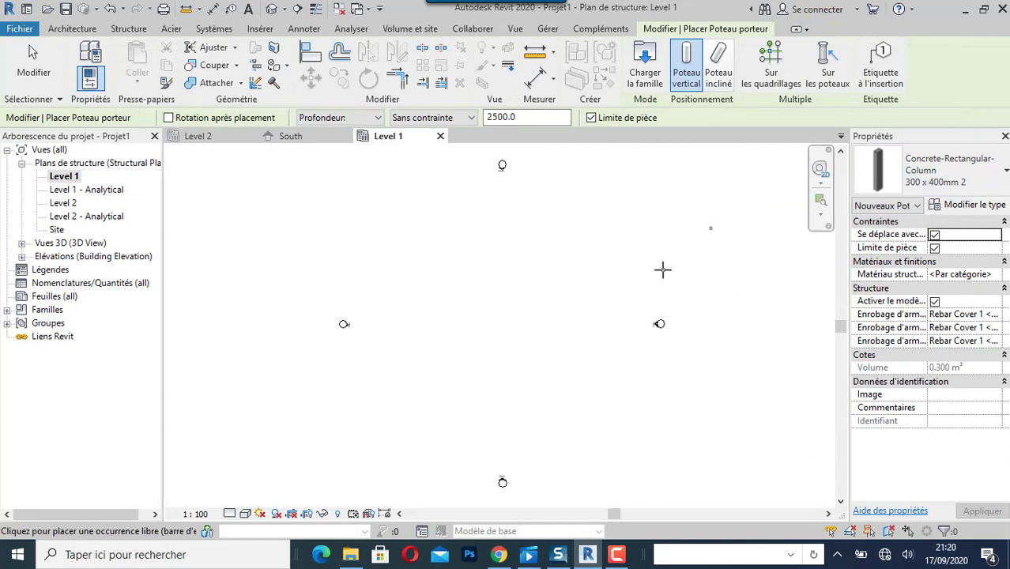
# Place one column midway between the elevation markers, with its height running up to Level 2.
pyautogui.click(376, 119)
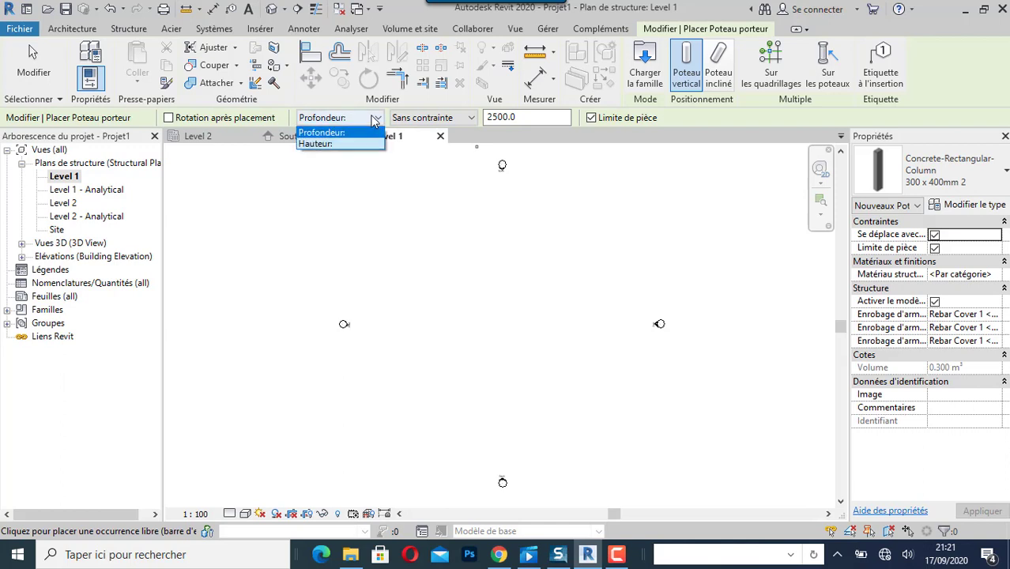
pyautogui.click(341, 143)
pyautogui.click(456, 118)
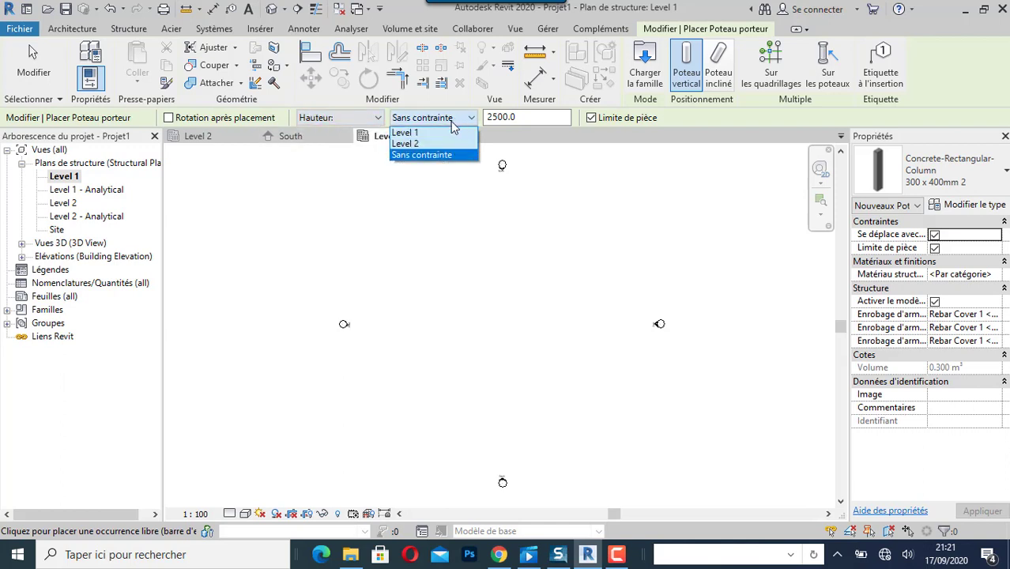
pyautogui.click(427, 145)
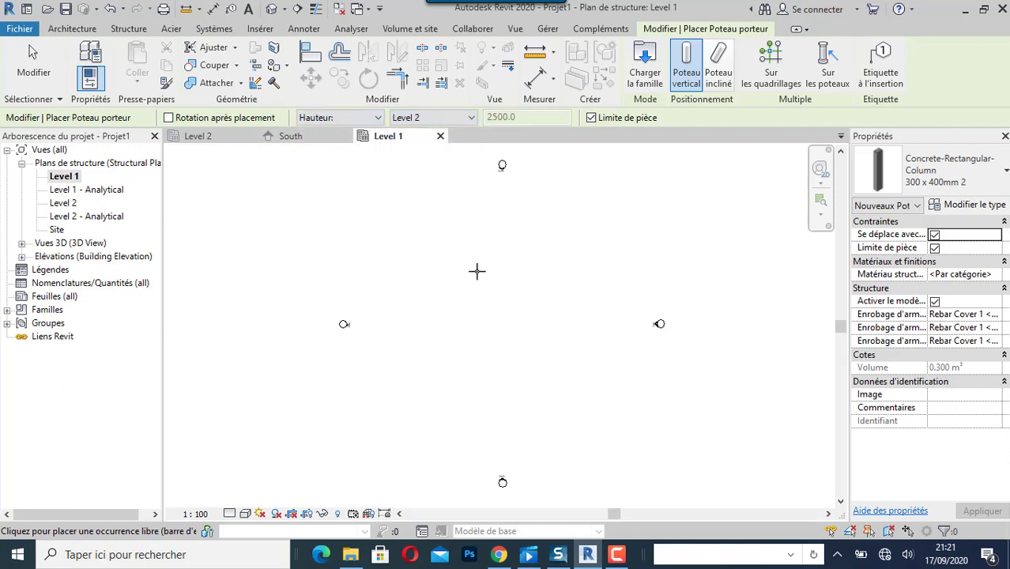
pyautogui.click(502, 323)
pyautogui.scroll(6, 505, 325)
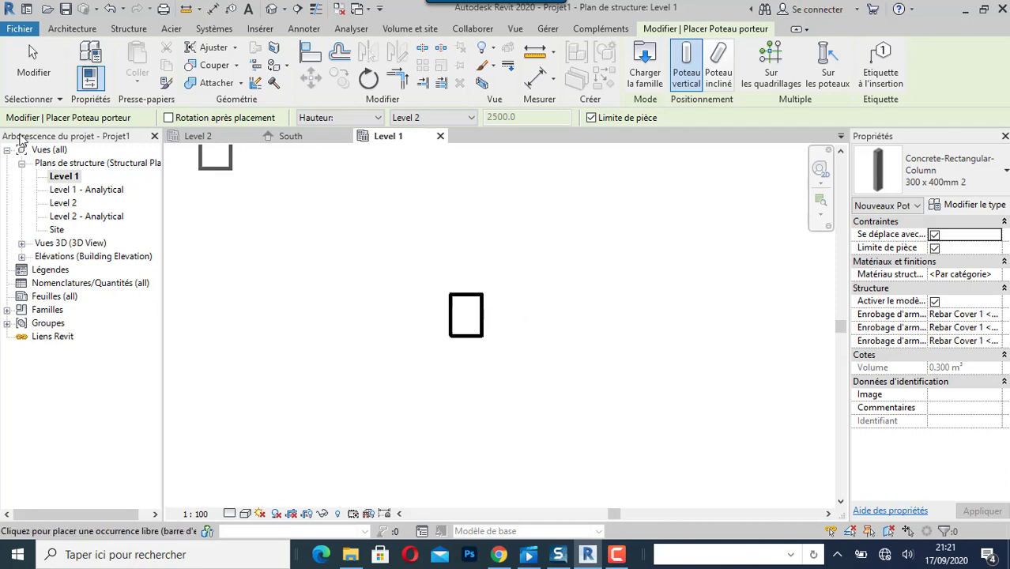
pyautogui.press('Escape')
pyautogui.press('Escape')
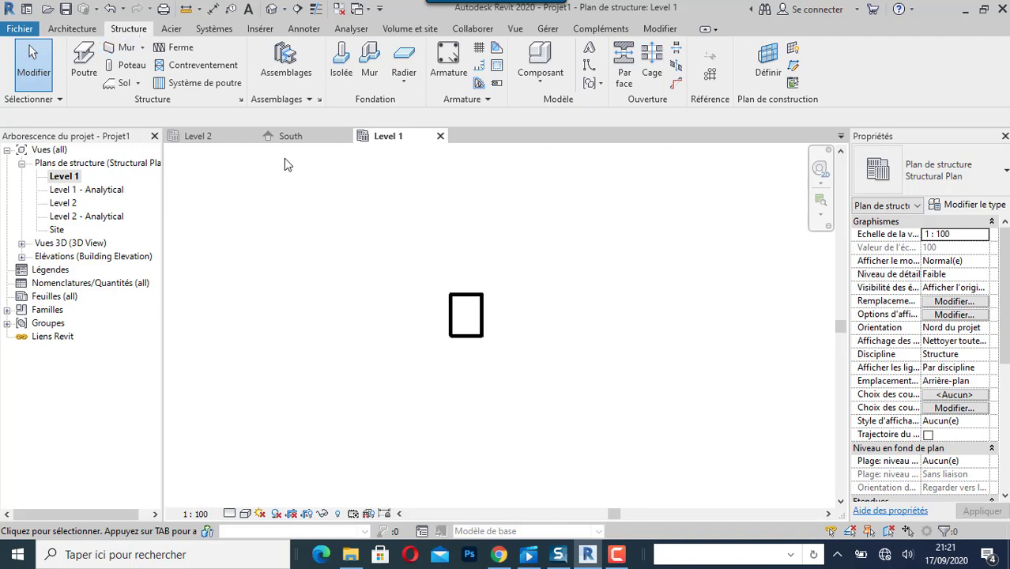
# Place an isolated Footing-Rectangular 1800 x 1200 x 450mm foundation centred on the column.
pyautogui.click(342, 74)
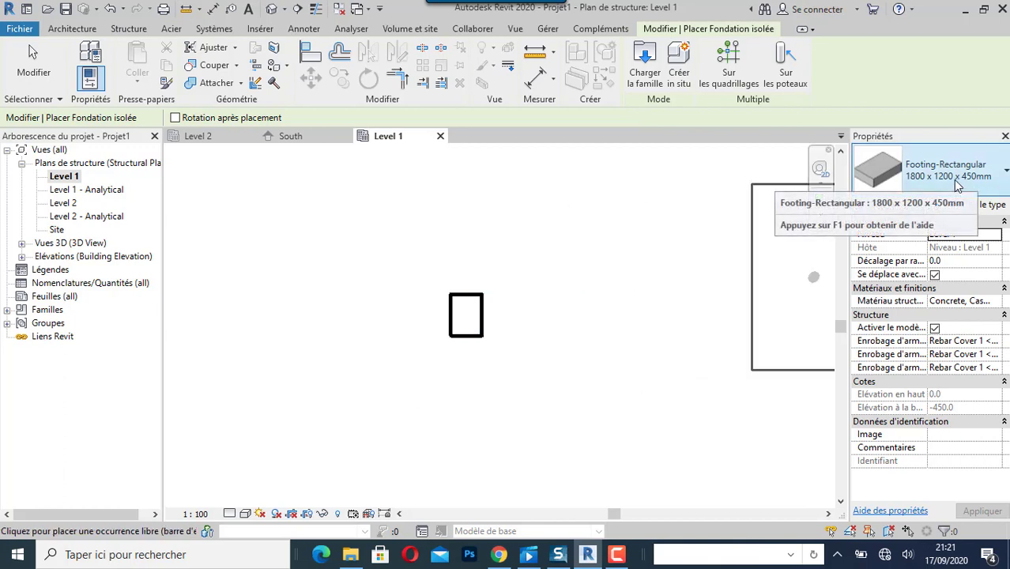
pyautogui.click(997, 180)
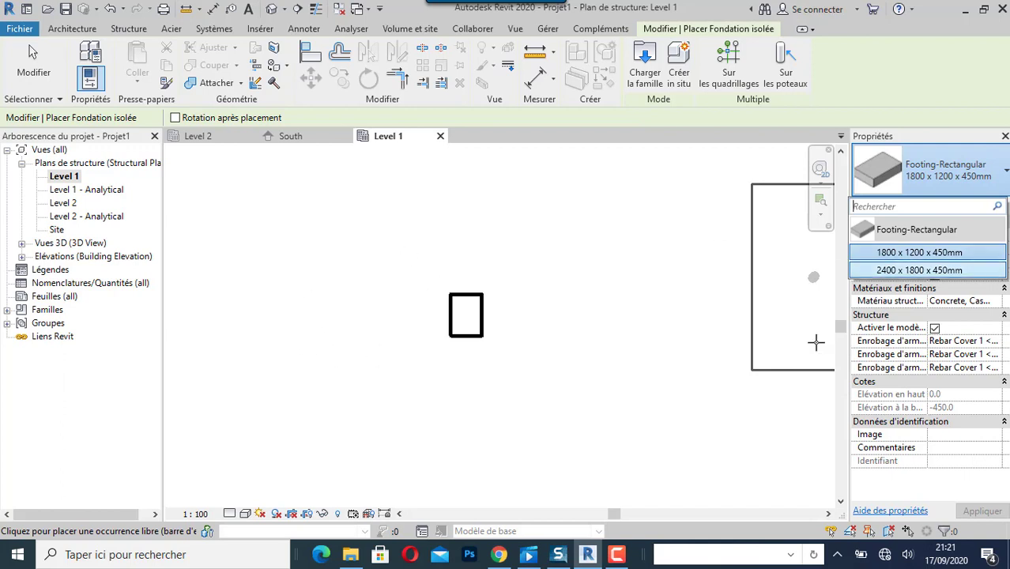
pyautogui.click(927, 252)
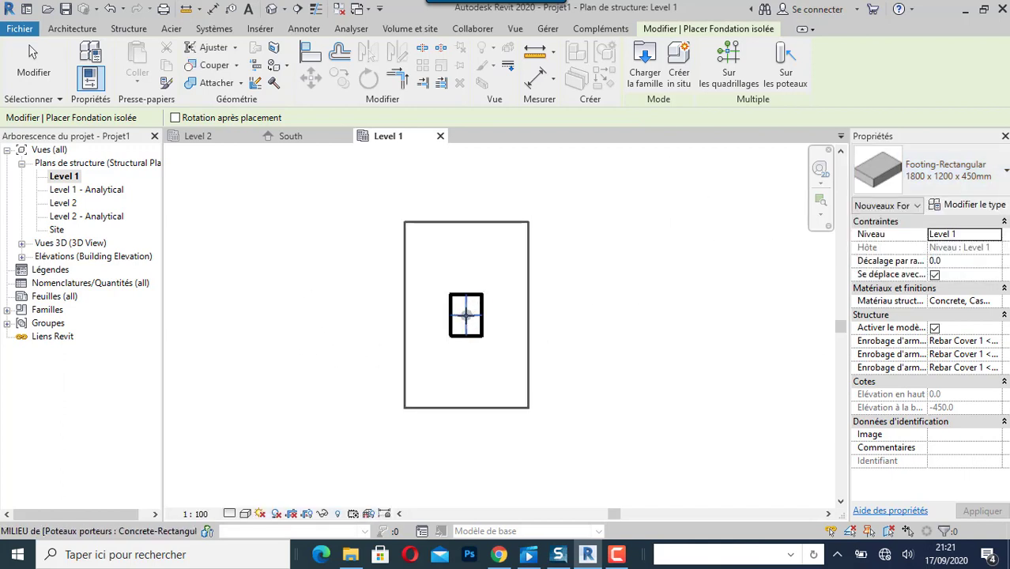
pyautogui.click(465, 313)
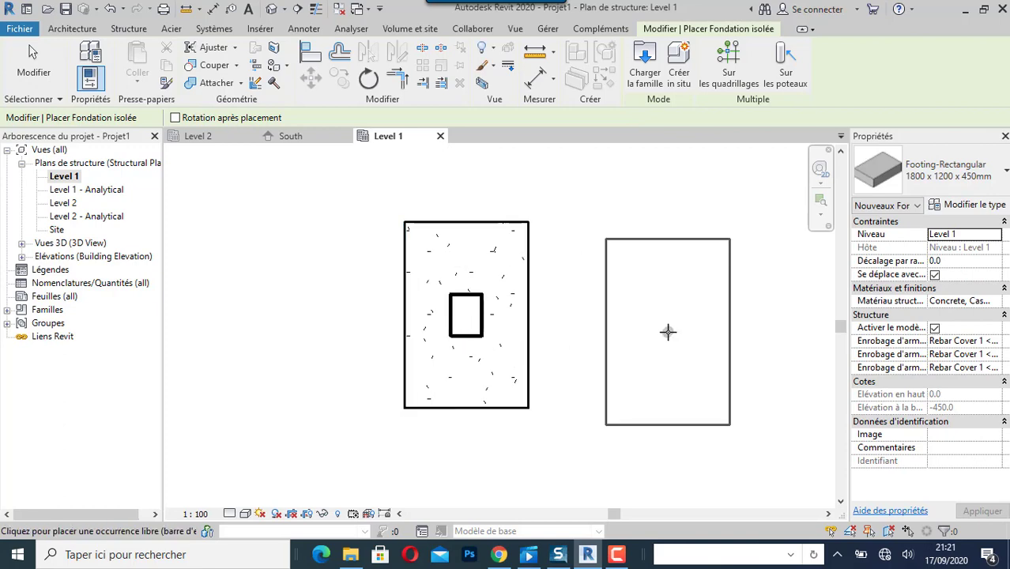
pyautogui.press('Escape')
pyautogui.press('Escape')
pyautogui.scroll(1, 477, 330)
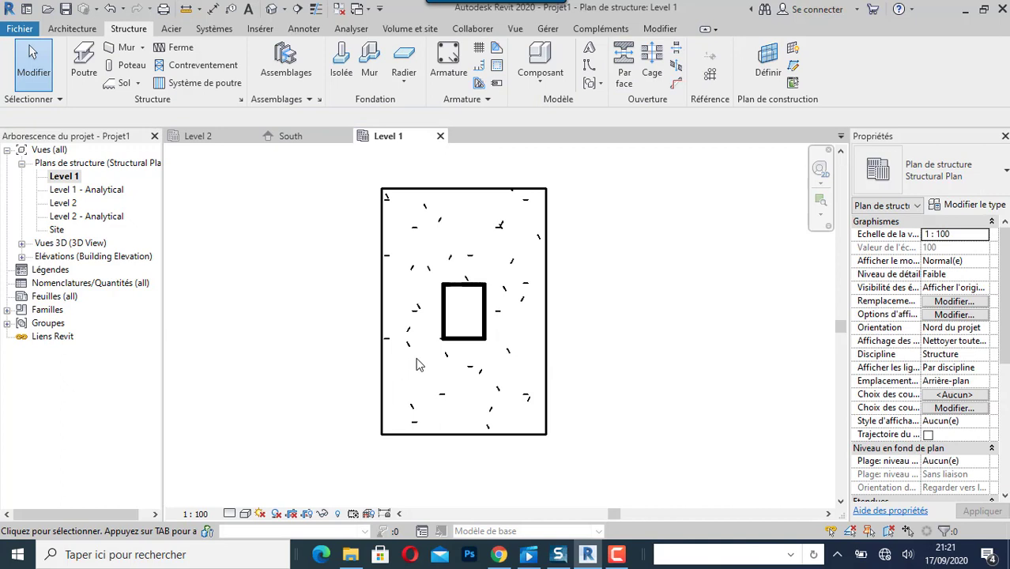
pyautogui.scroll(-1, 487, 312)
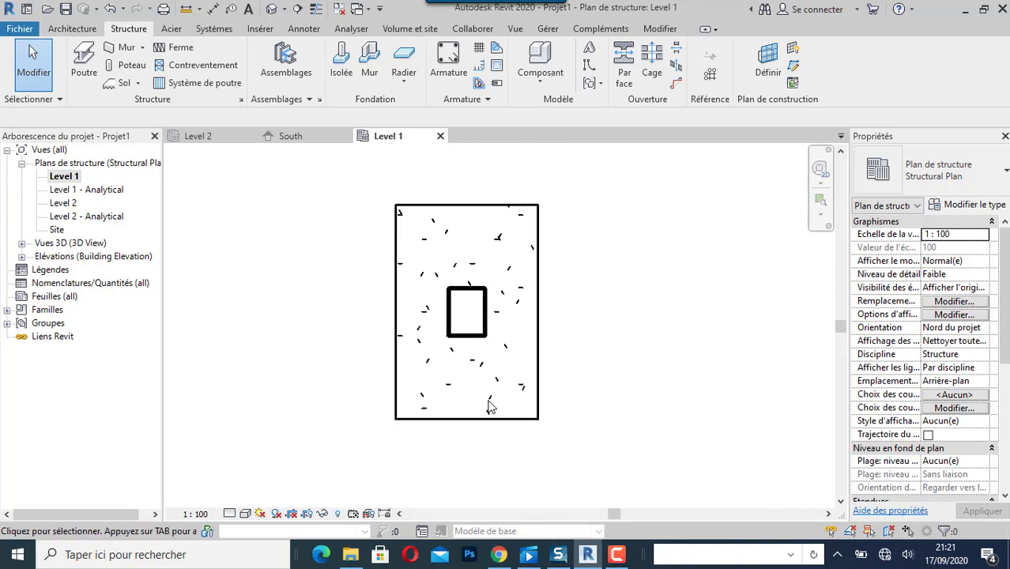
# Start placing structural rebar with the straight bar shape S and the N16 bar type.
pyautogui.click(448, 61)
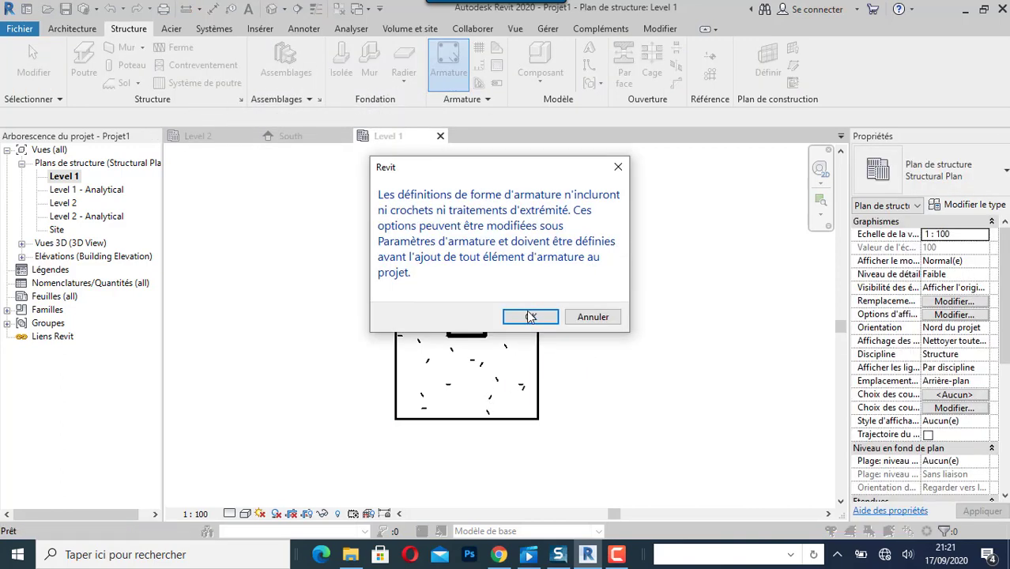
pyautogui.click(530, 315)
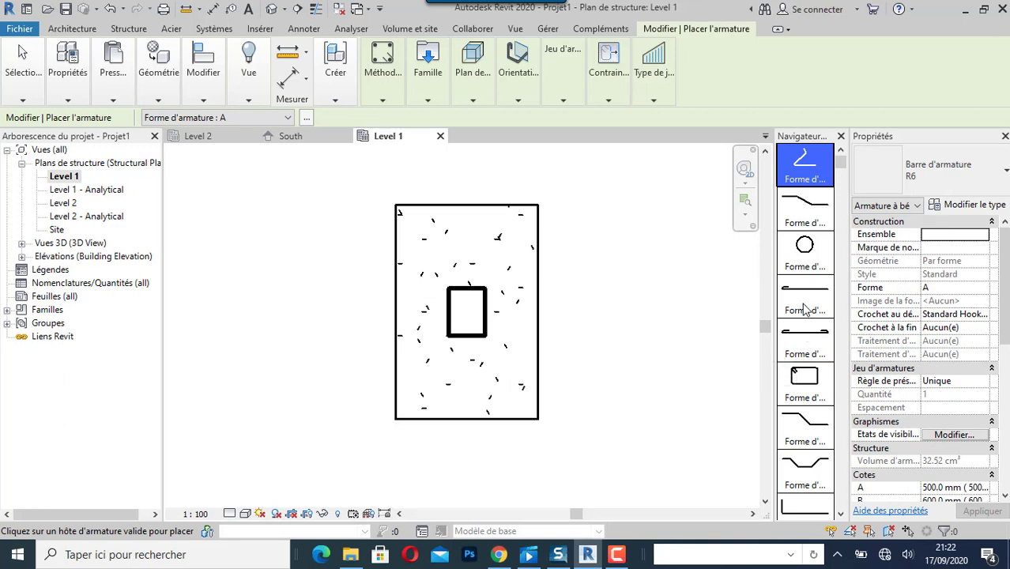
pyautogui.scroll(-5, 802, 273)
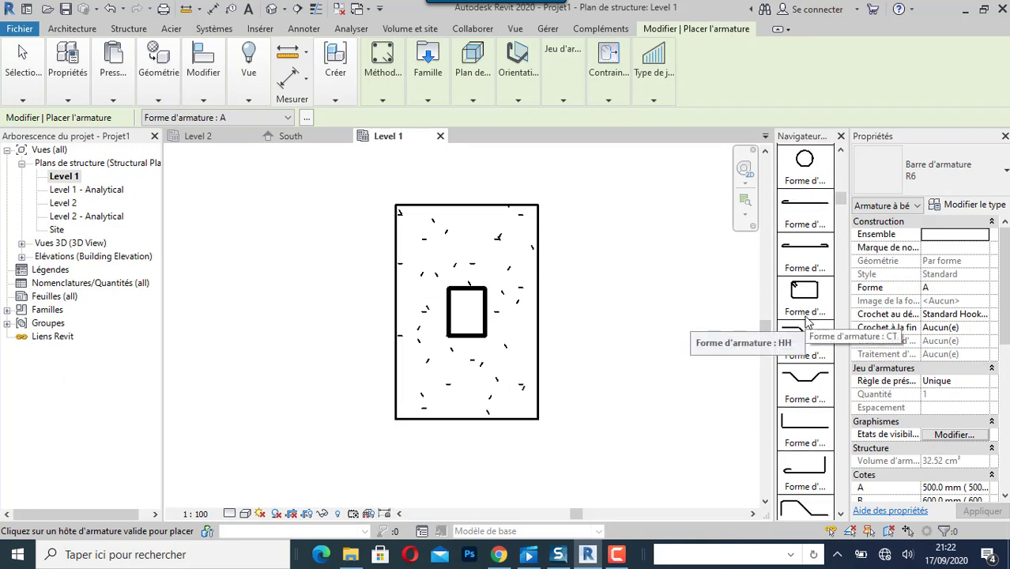
pyautogui.scroll(-5, 806, 320)
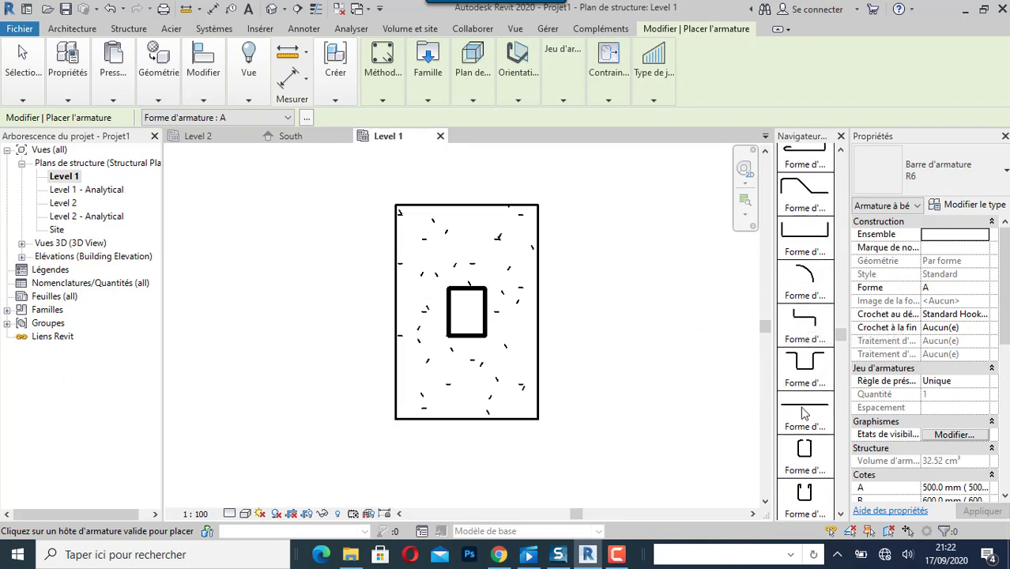
pyautogui.click(802, 412)
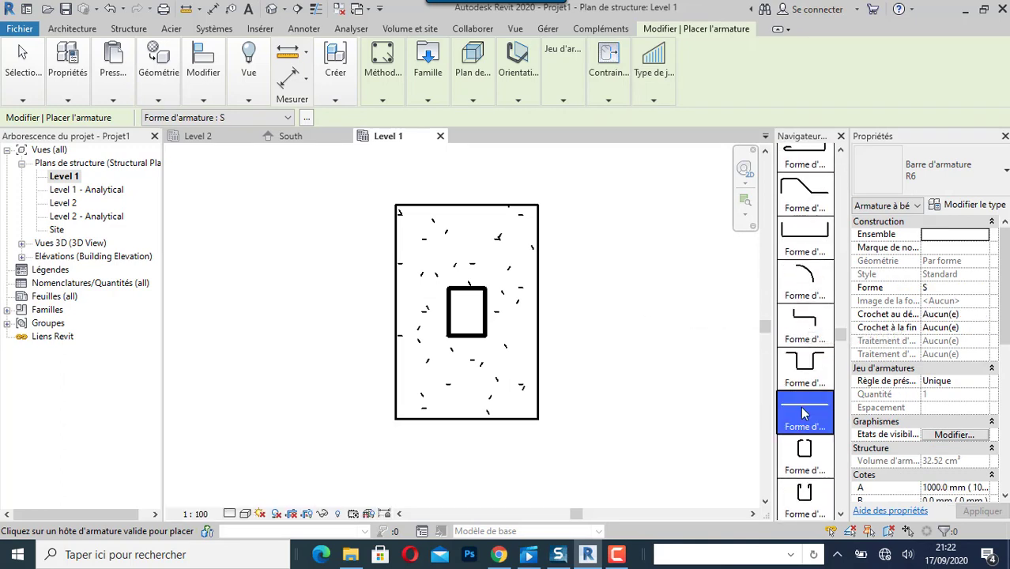
pyautogui.click(983, 181)
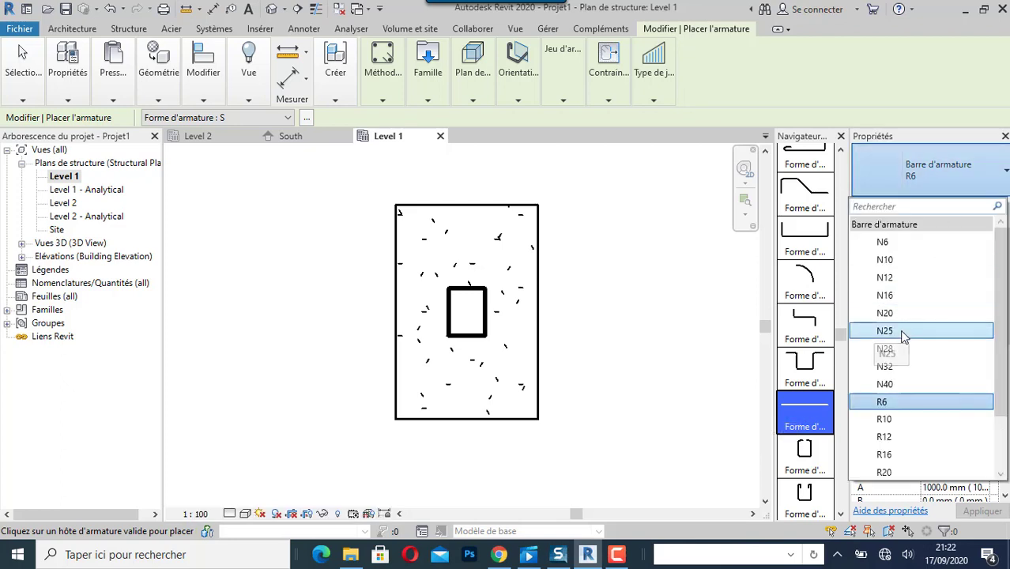
pyautogui.click(905, 296)
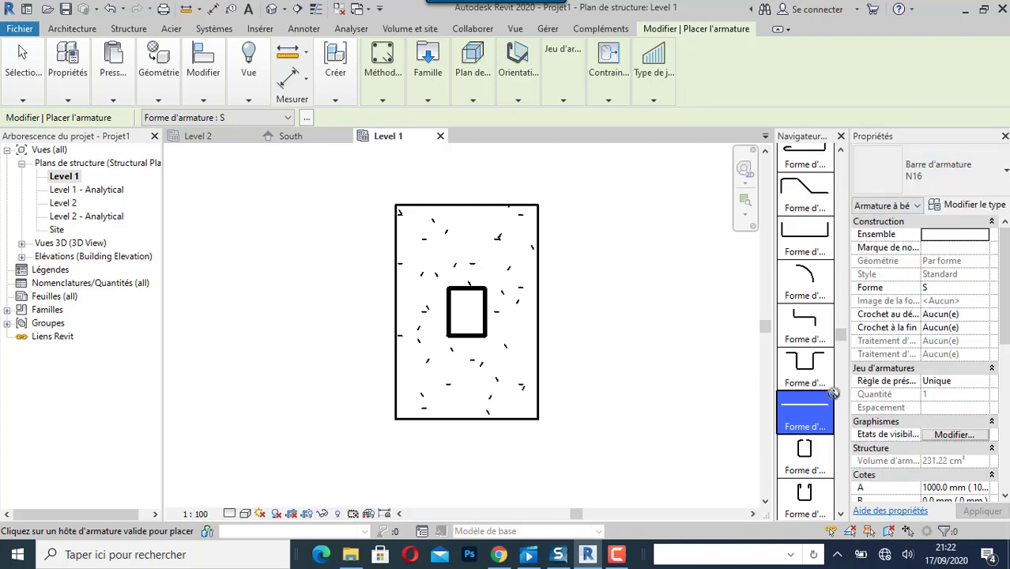
pyautogui.scroll(-2, 806, 371)
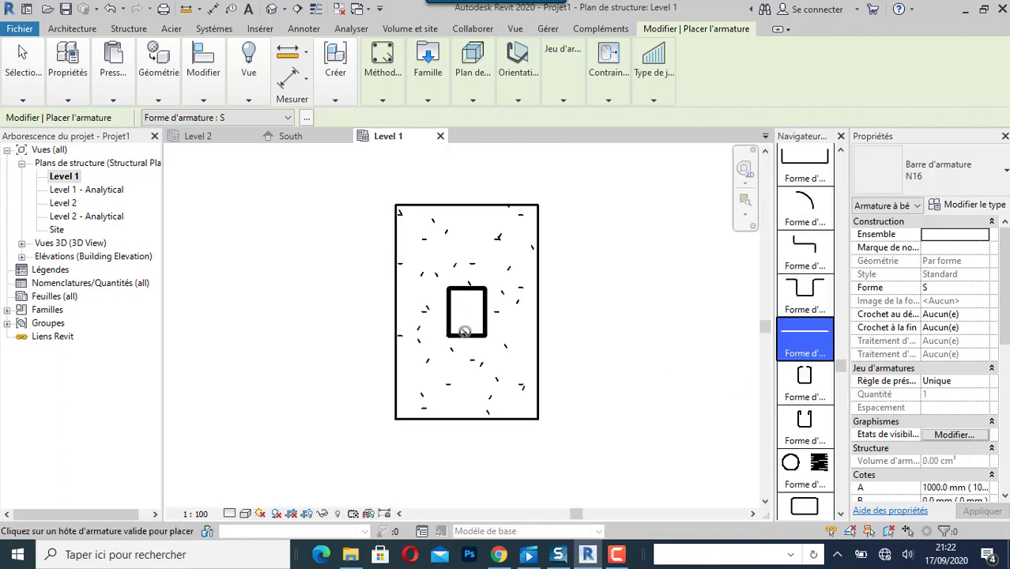
# Set the rebar placement plane to the near cover reference and the orientation to perpendicular to cover.
pyautogui.click(473, 100)
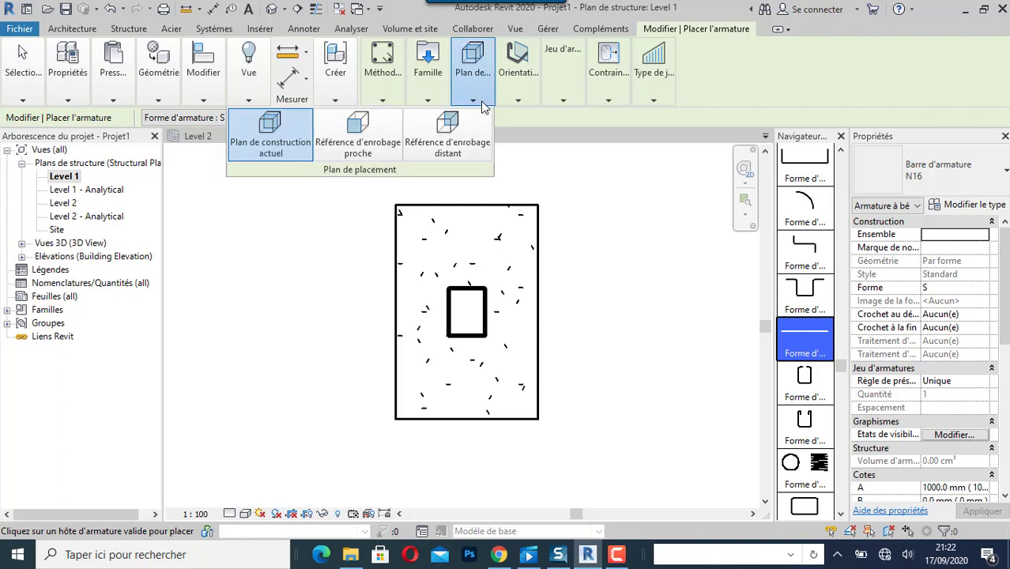
pyautogui.click(359, 144)
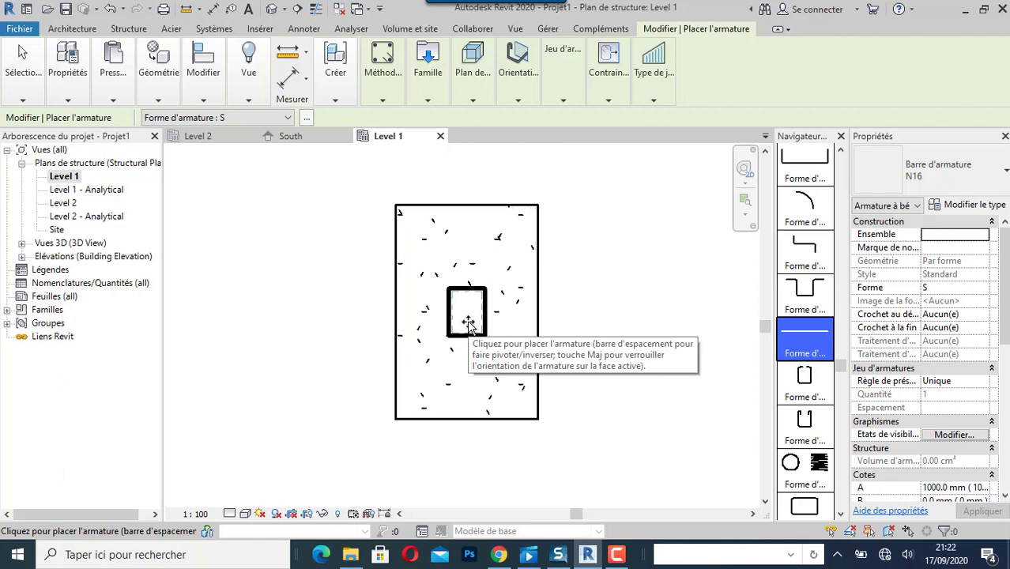
pyautogui.scroll(3, 466, 324)
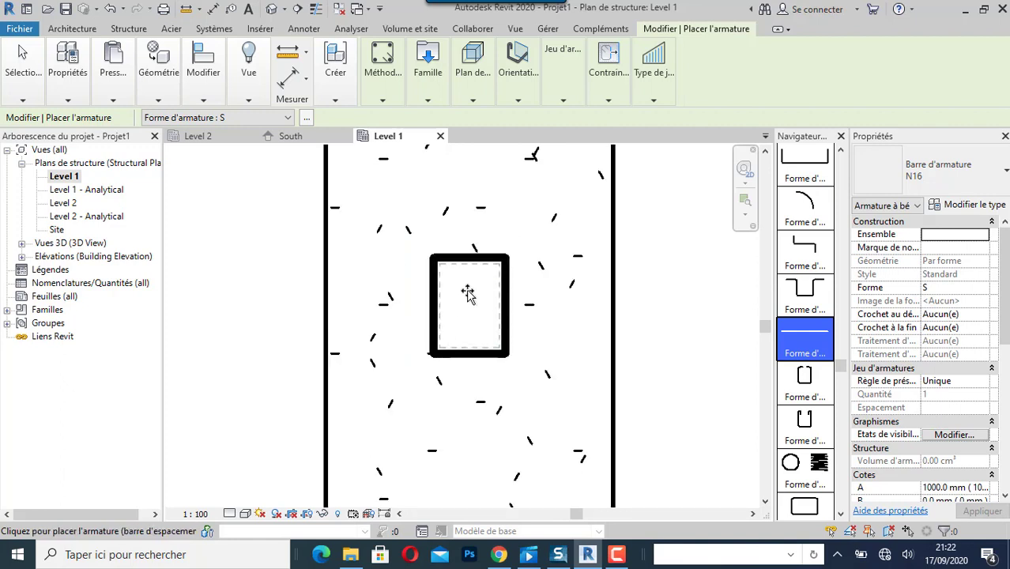
pyautogui.click(519, 101)
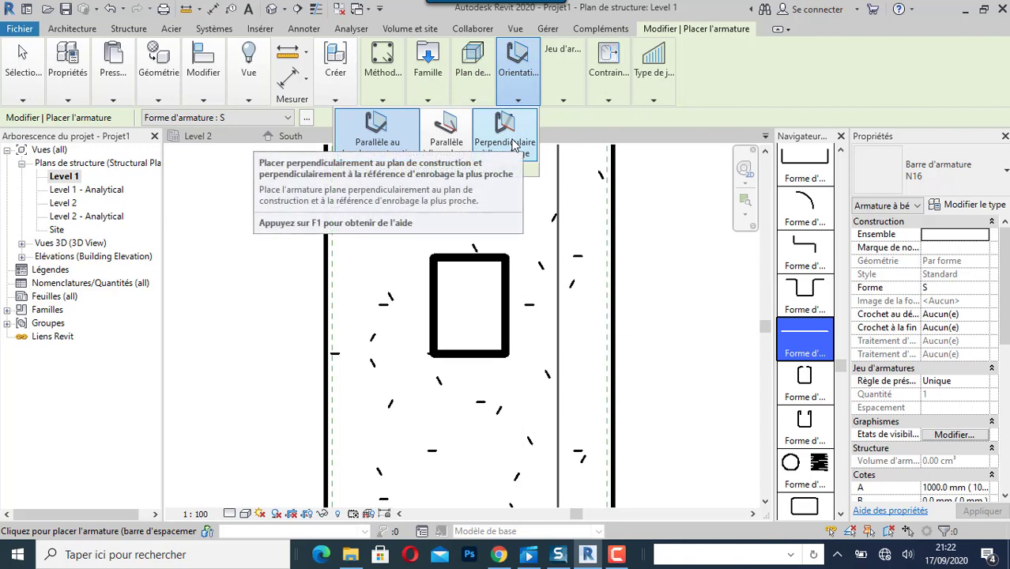
pyautogui.click(512, 130)
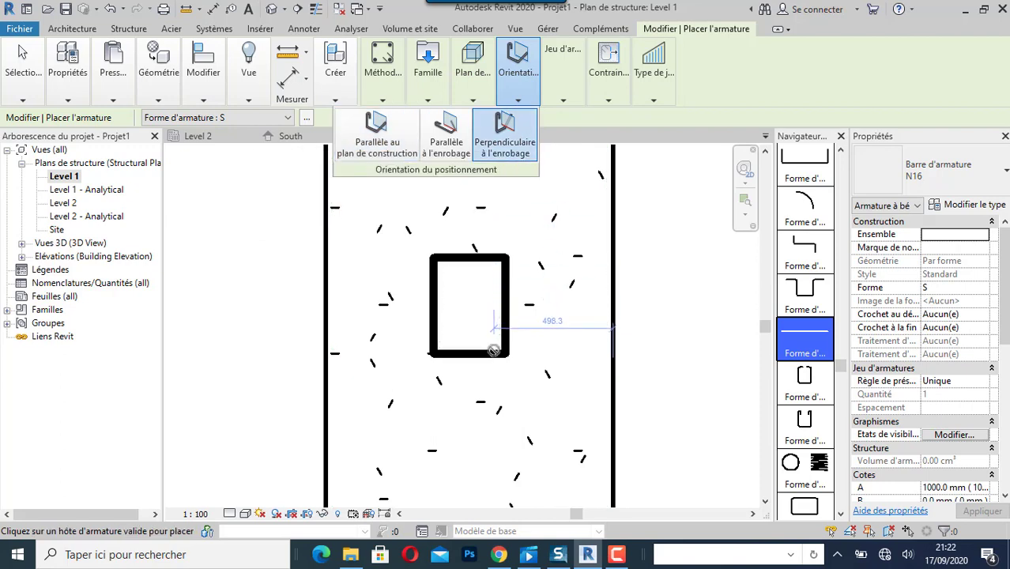
# Place a vertical N16 bar inside the cover at the column's lower-left corner.
pyautogui.scroll(2, 447, 349)
pyautogui.scroll(2, 445, 349)
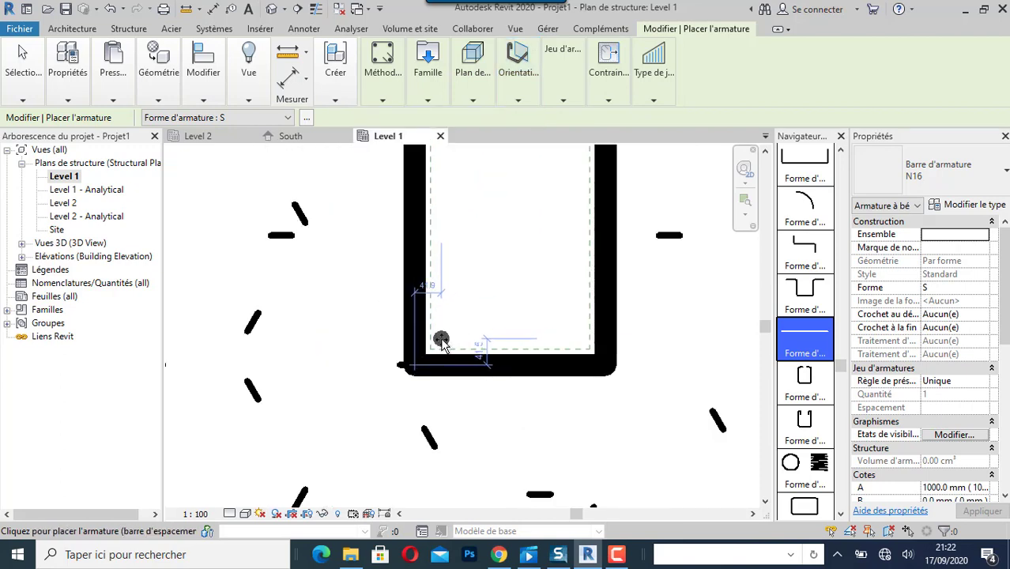
pyautogui.scroll(2, 437, 347)
pyautogui.scroll(1, 437, 348)
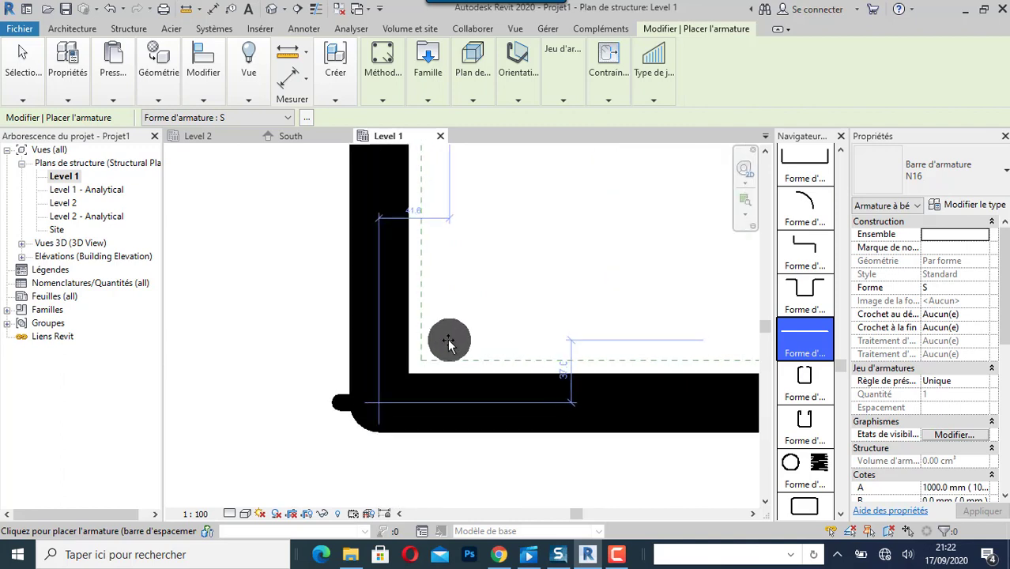
pyautogui.scroll(2, 449, 342)
pyautogui.scroll(3, 443, 339)
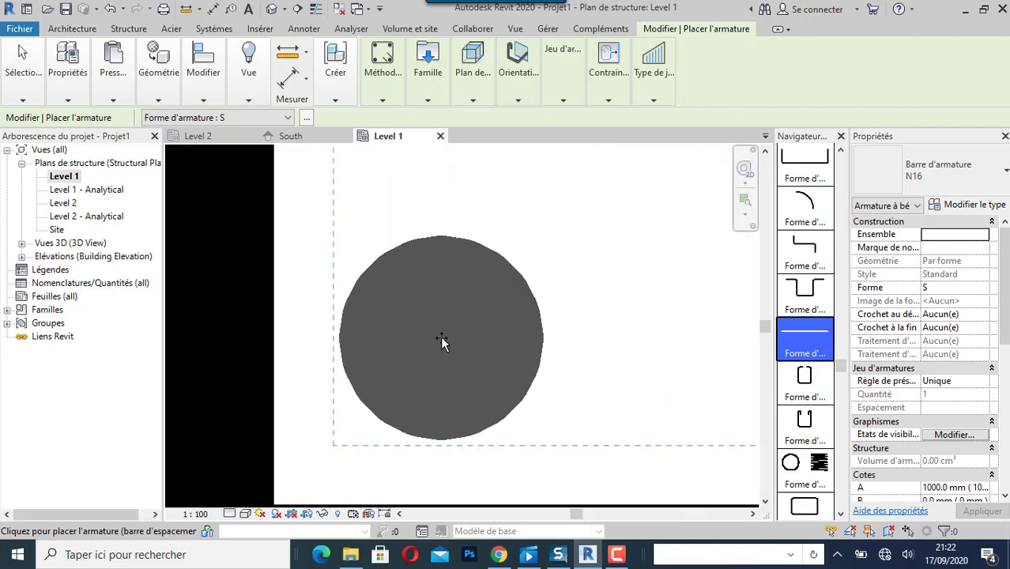
pyautogui.click(441, 336)
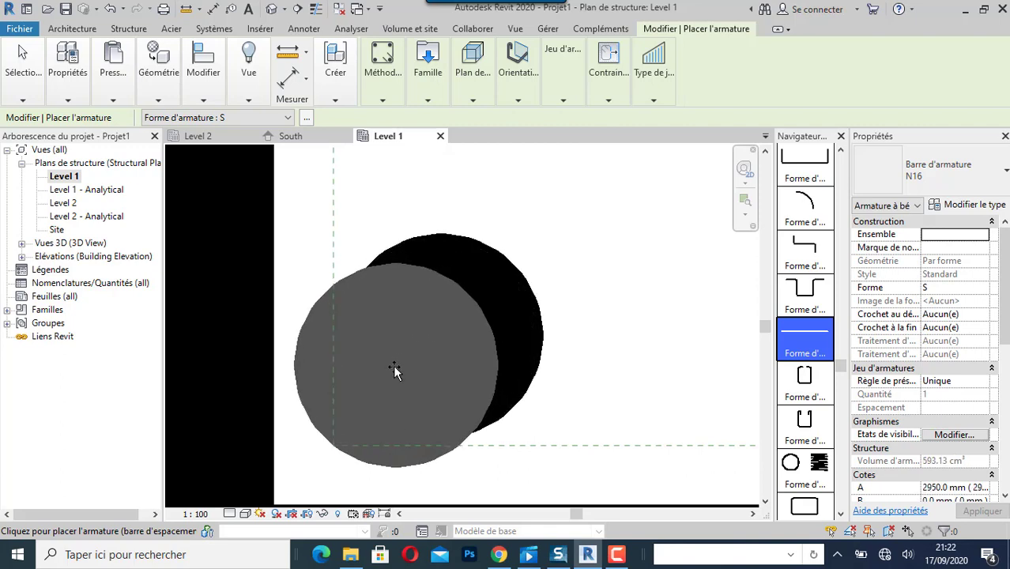
# Place another vertical N16 bar inside the cover at the column's lower-right corner.
pyautogui.scroll(-3, 394, 371)
pyautogui.scroll(-2, 369, 303)
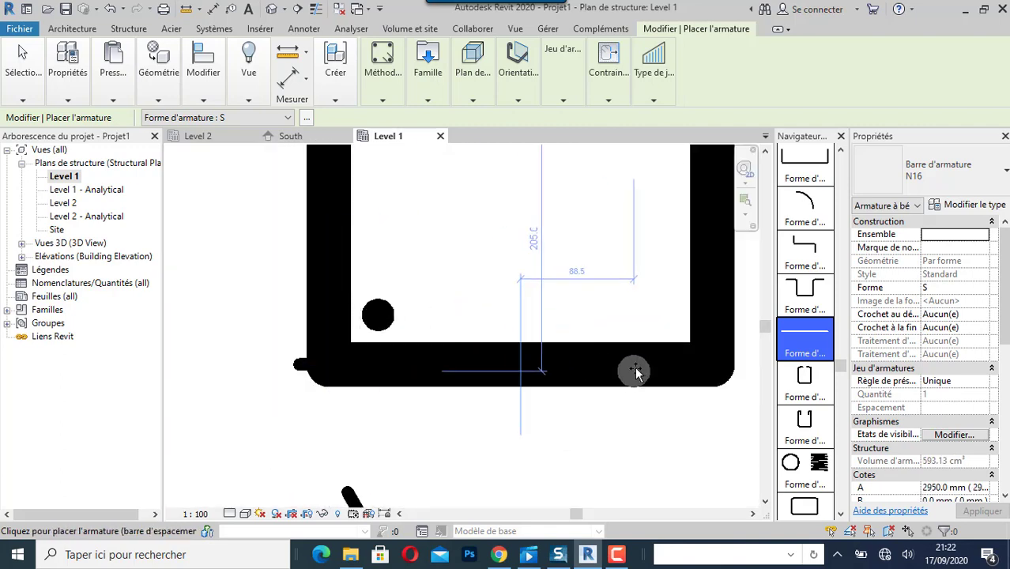
pyautogui.scroll(4, 685, 338)
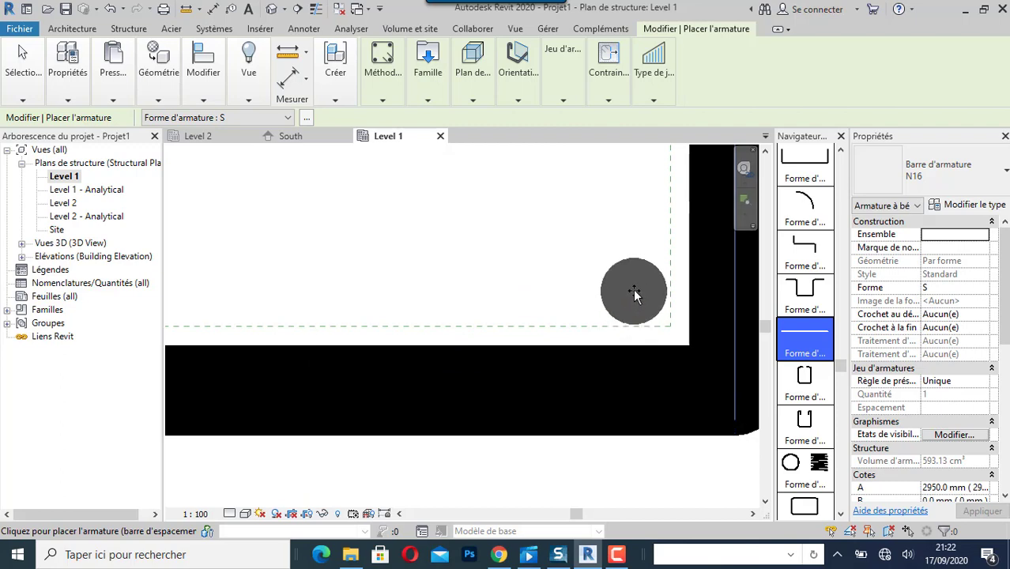
pyautogui.click(632, 284)
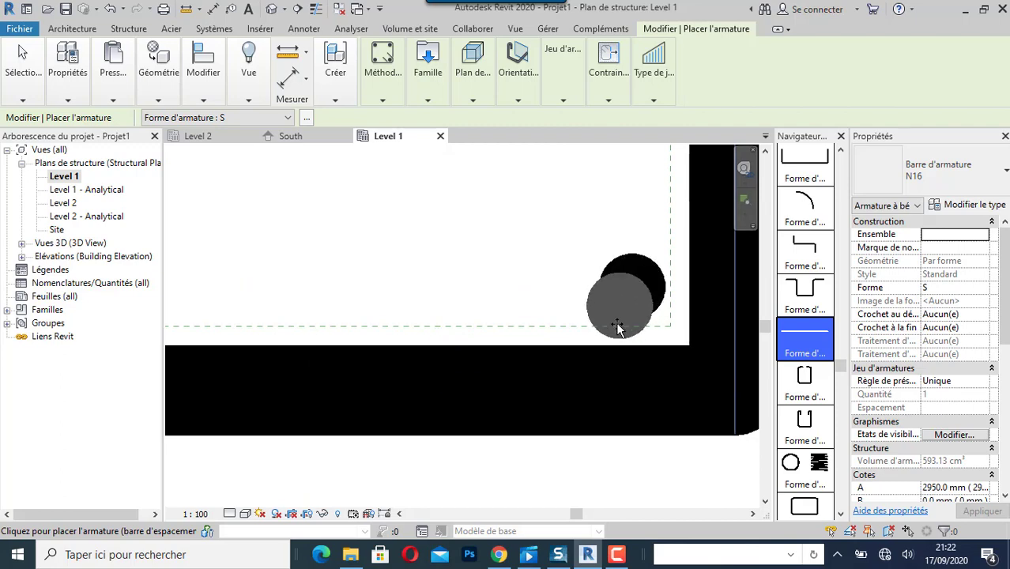
# Place vertical N16 bars inside the cover at the column's two upper corners and finish placing bars.
pyautogui.scroll(-6, 617, 326)
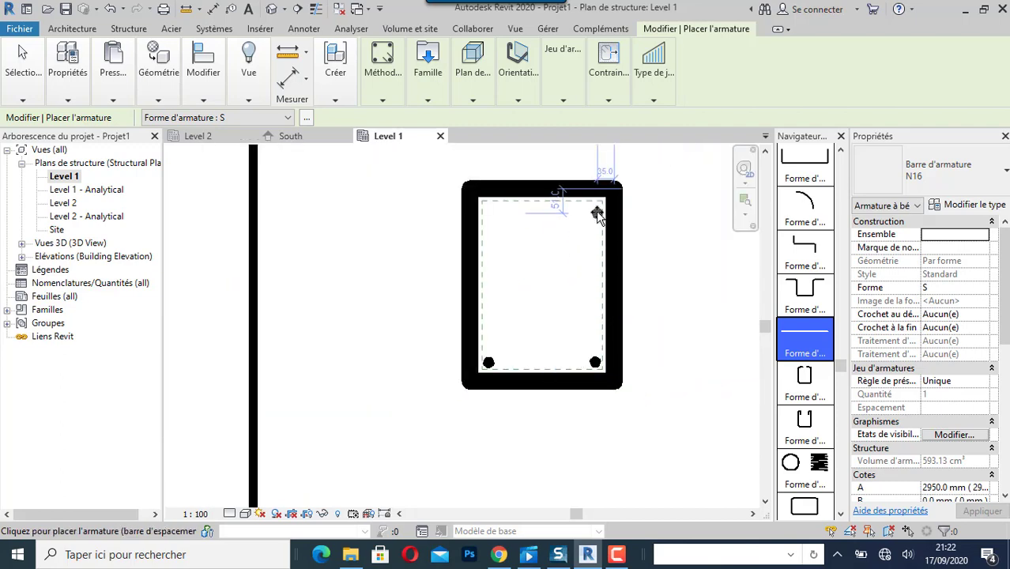
pyautogui.scroll(3, 597, 215)
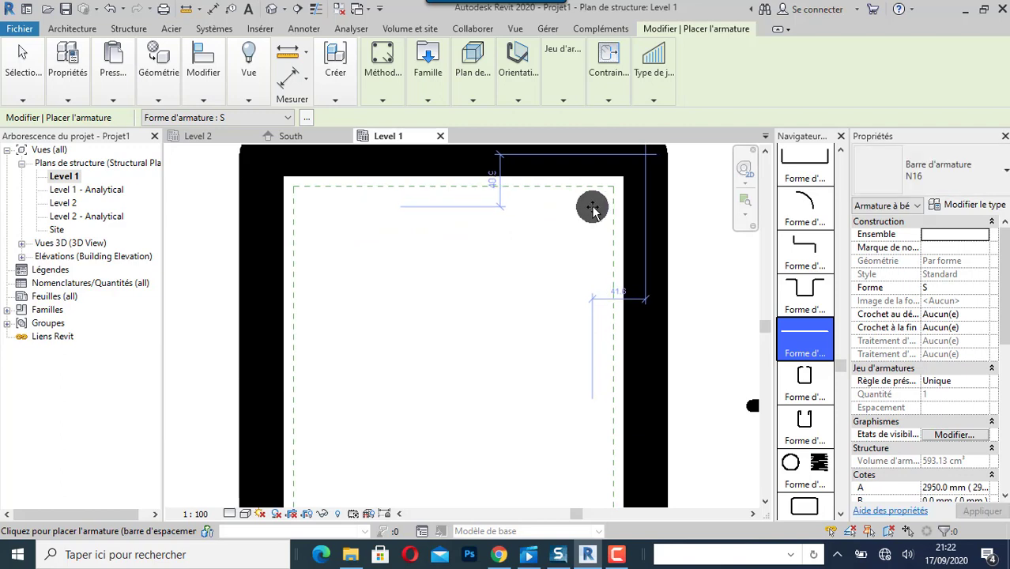
pyautogui.click(592, 208)
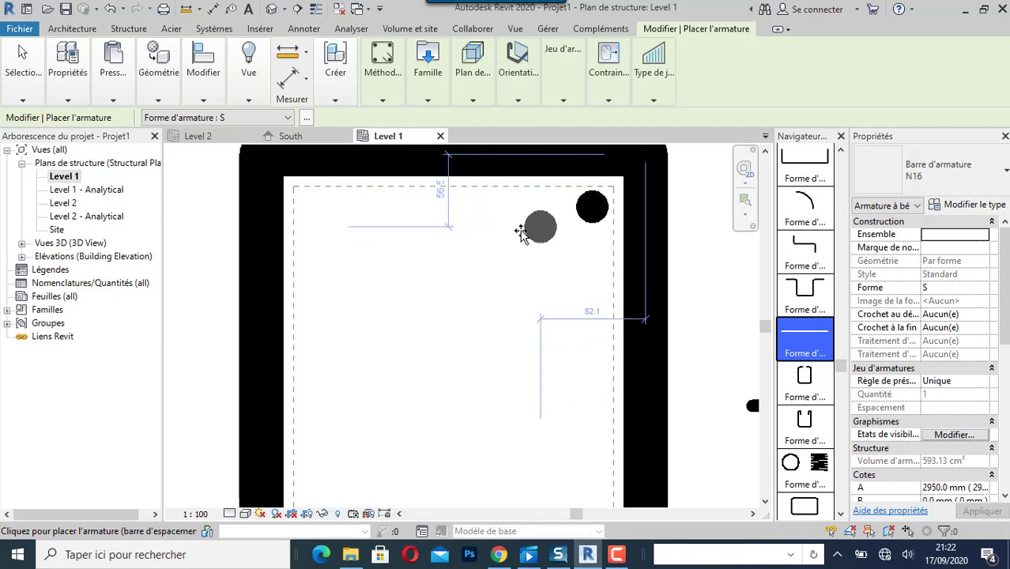
pyautogui.click(314, 207)
pyautogui.scroll(-3, 363, 249)
pyautogui.scroll(-2, 353, 235)
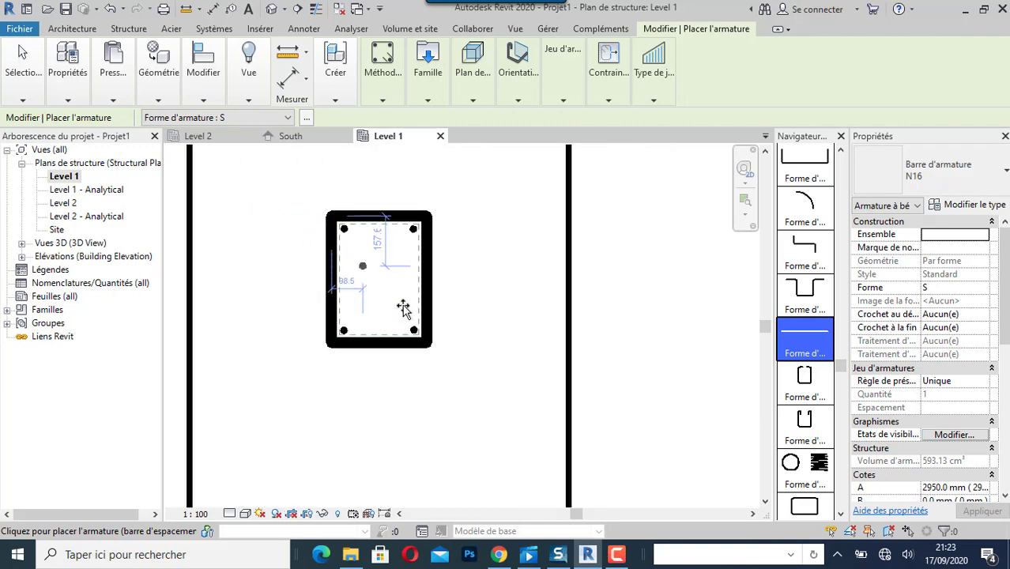
pyautogui.press('Escape')
pyautogui.press('Escape')
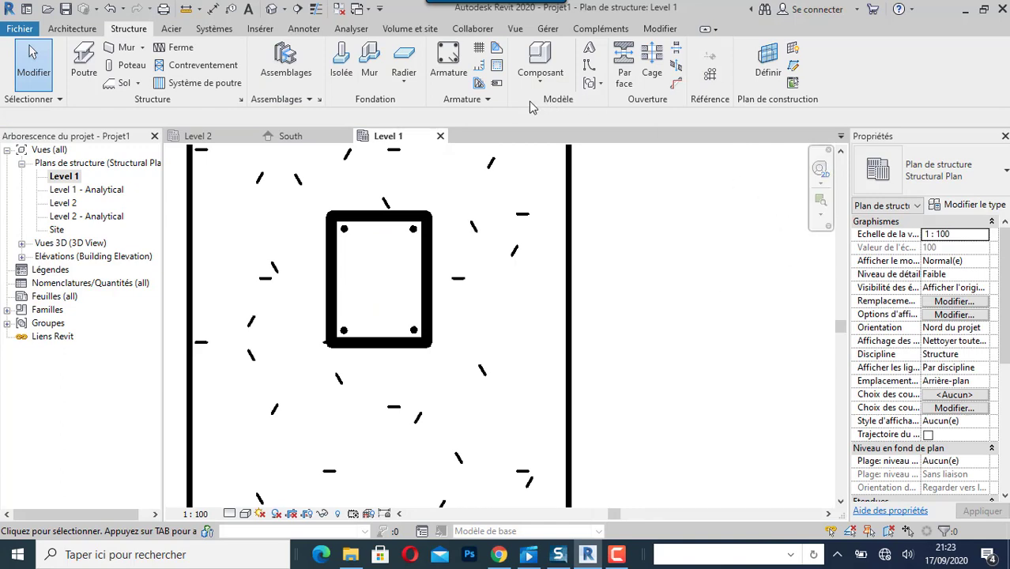
# Start placing rebar with the closed stirrup shape HT and the N6 bar type.
pyautogui.click(448, 64)
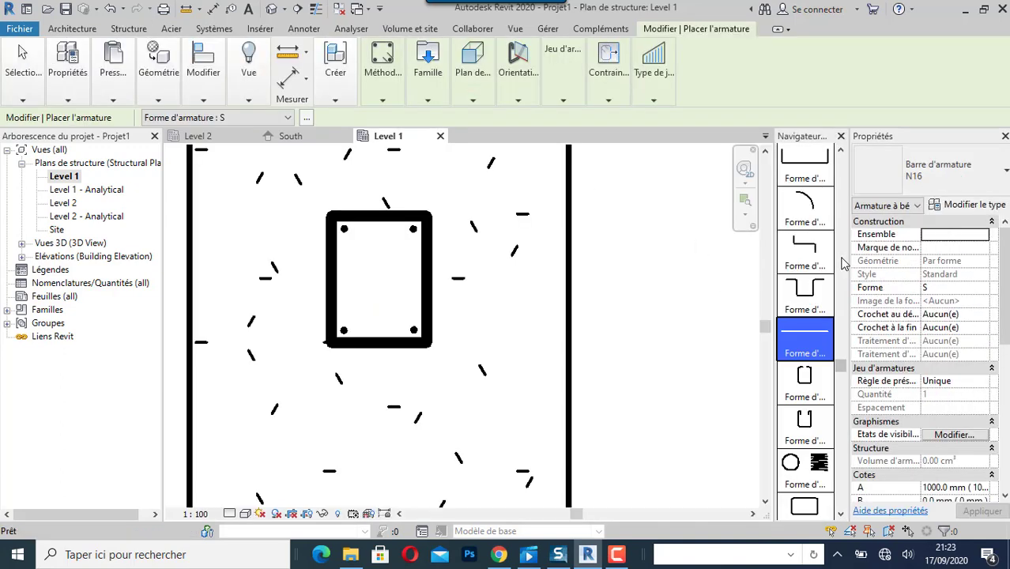
pyautogui.moveTo(840, 372); pyautogui.dragTo(854, 229)
pyautogui.click(805, 214)
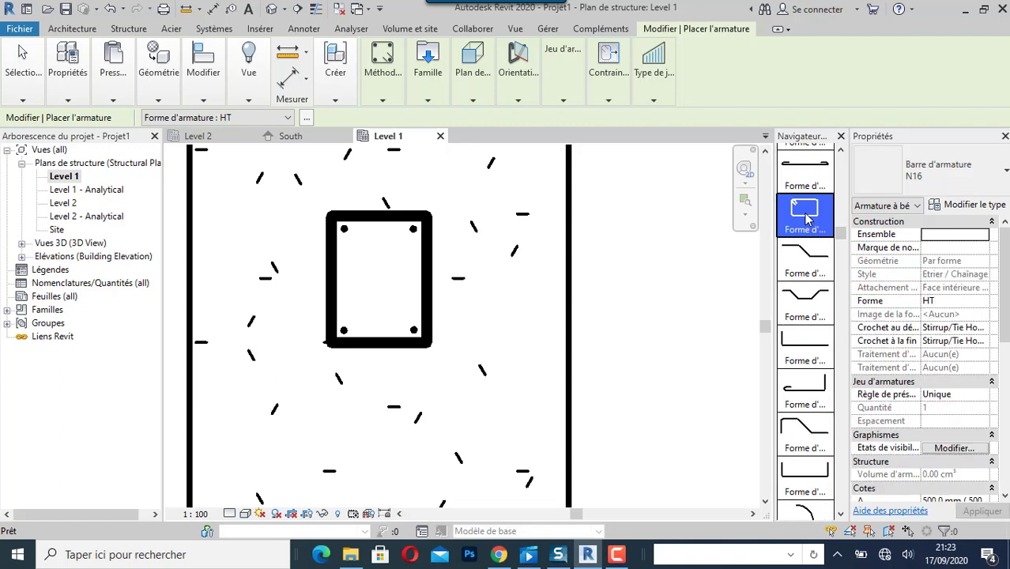
pyautogui.click(934, 180)
pyautogui.click(910, 242)
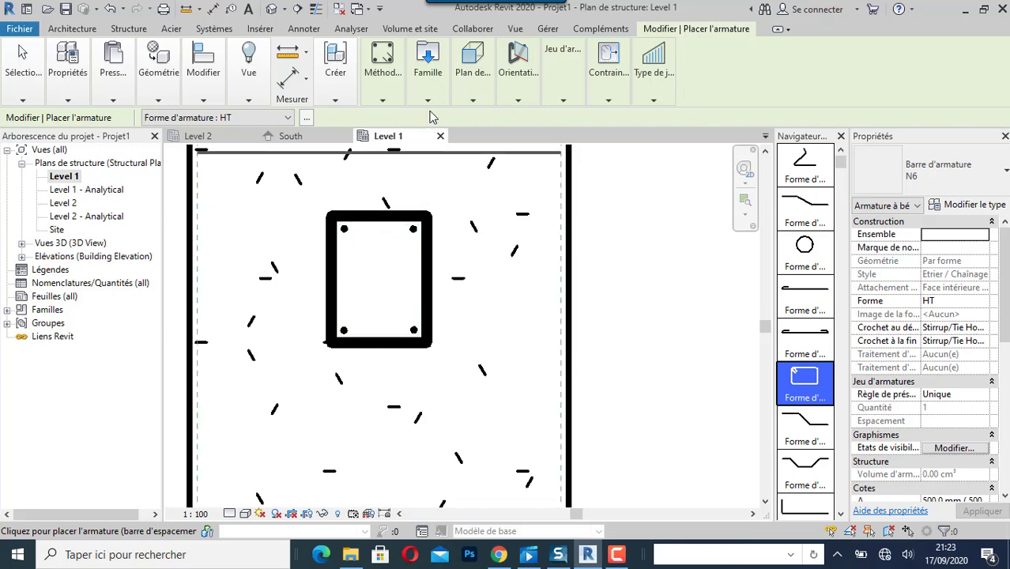
# Set the stirrup's orientation parallel to the work plane and its placement plane to the far cover reference.
pyautogui.moveTo(414, 79)
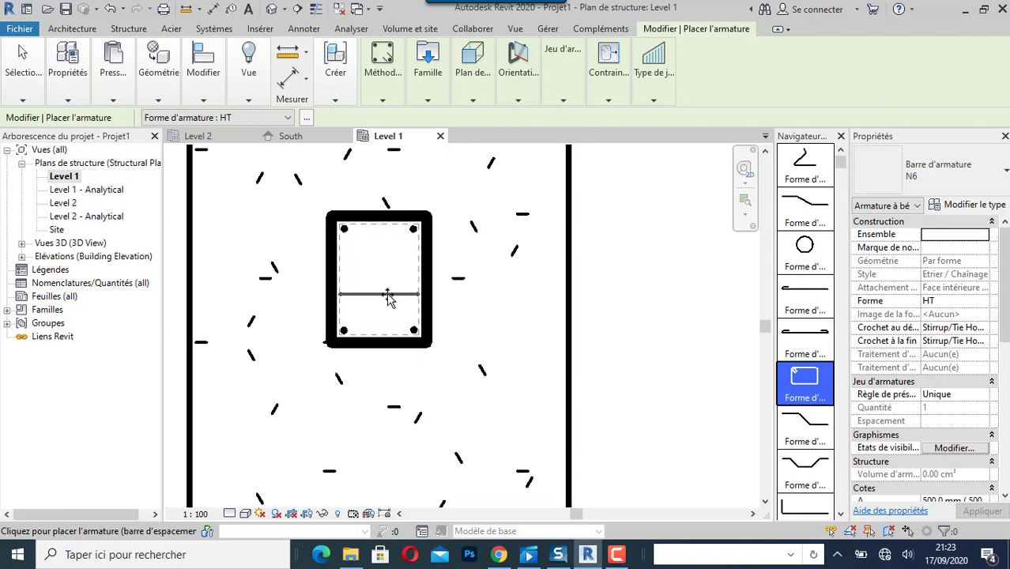
pyautogui.moveTo(519, 103)
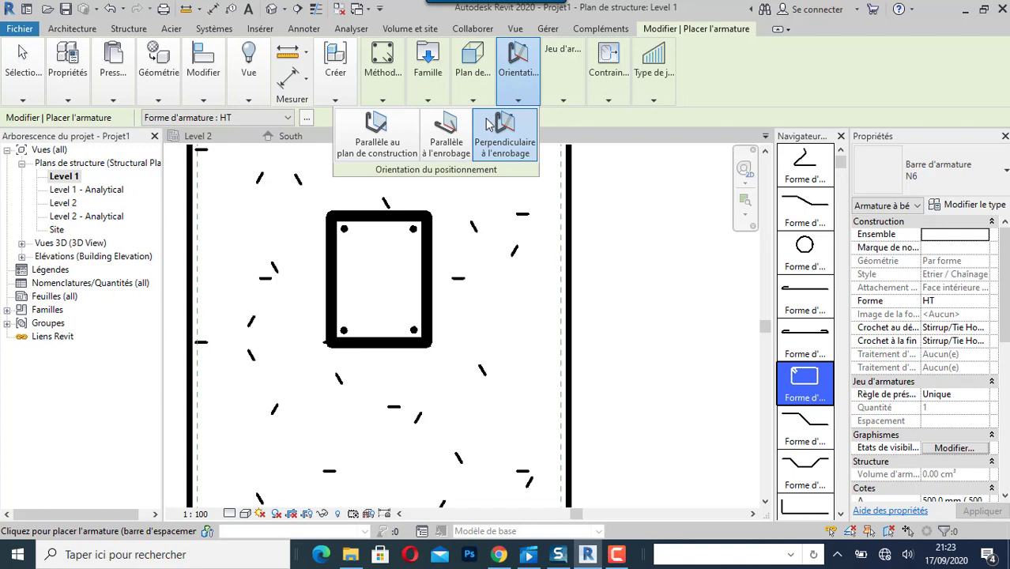
pyautogui.click(374, 147)
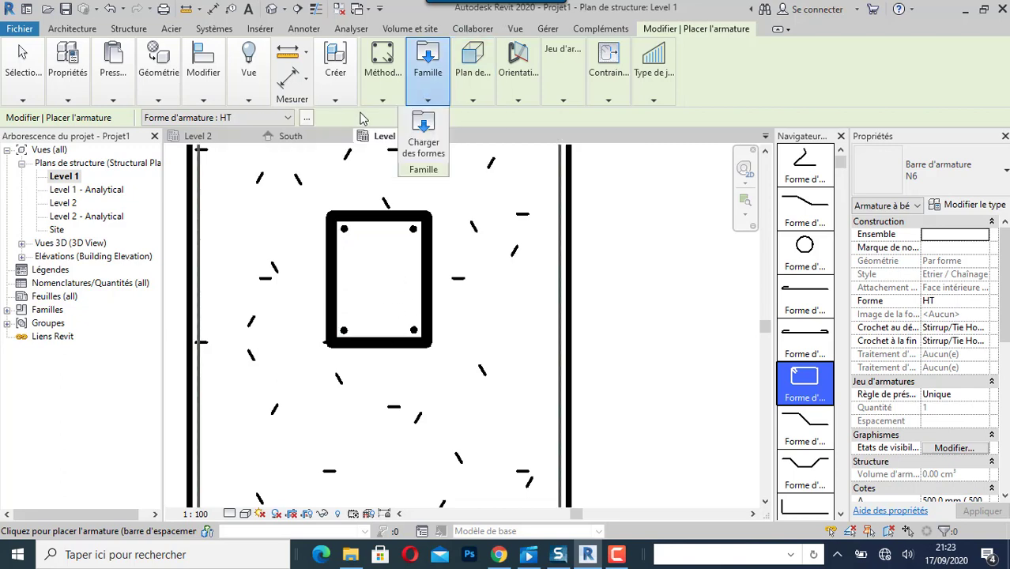
pyautogui.moveTo(472, 71)
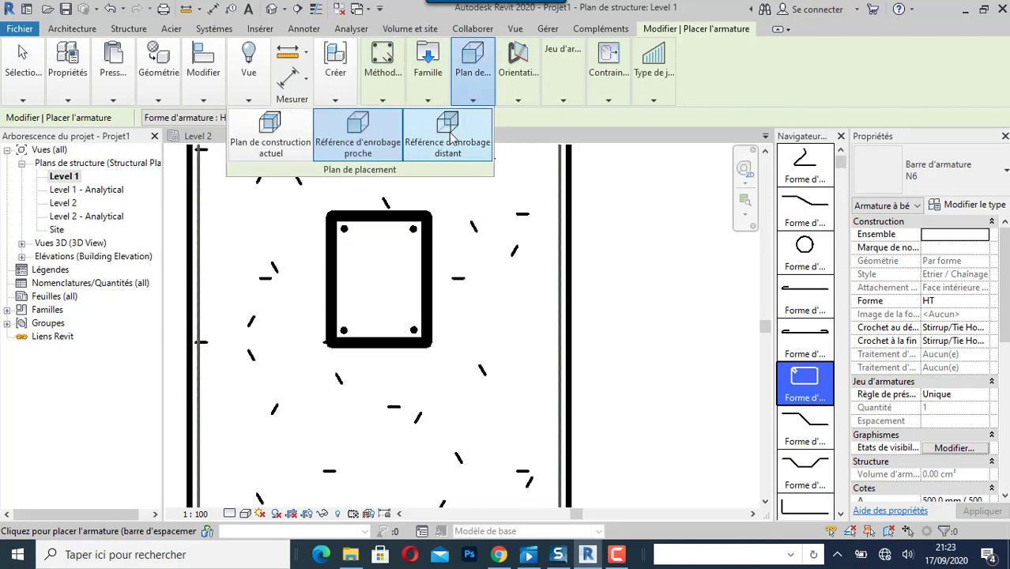
pyautogui.click(267, 140)
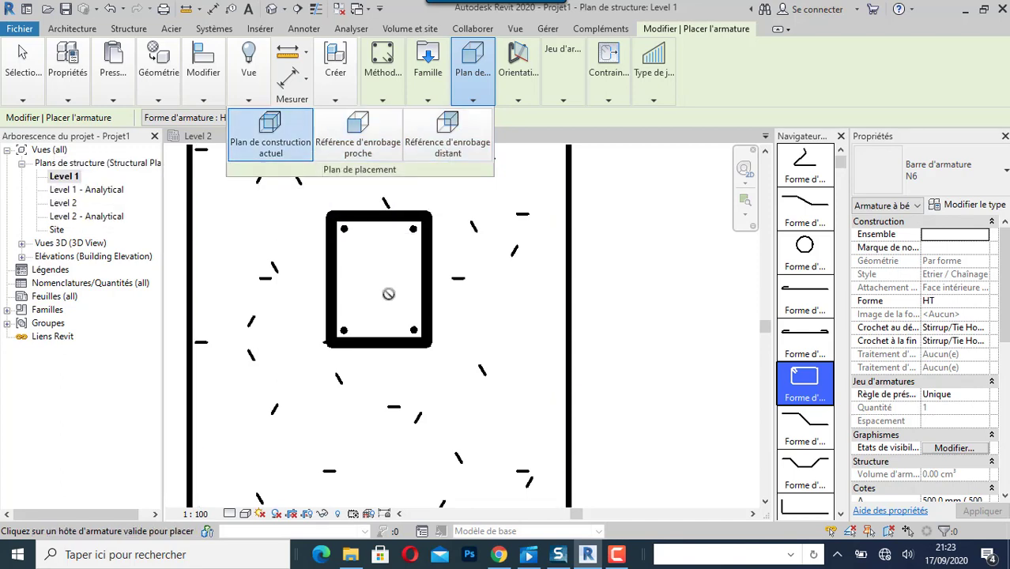
pyautogui.moveTo(477, 104)
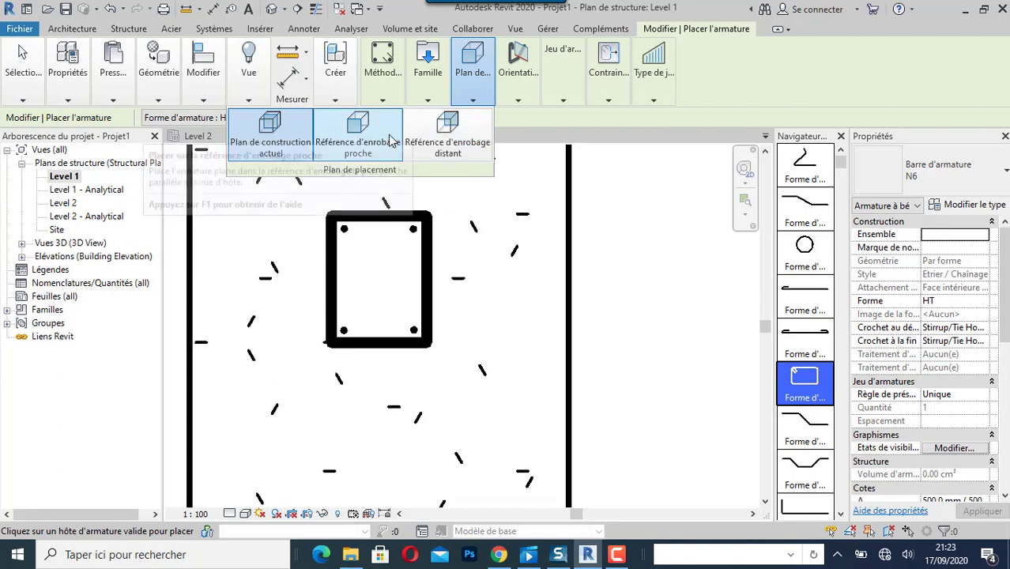
pyautogui.click(443, 140)
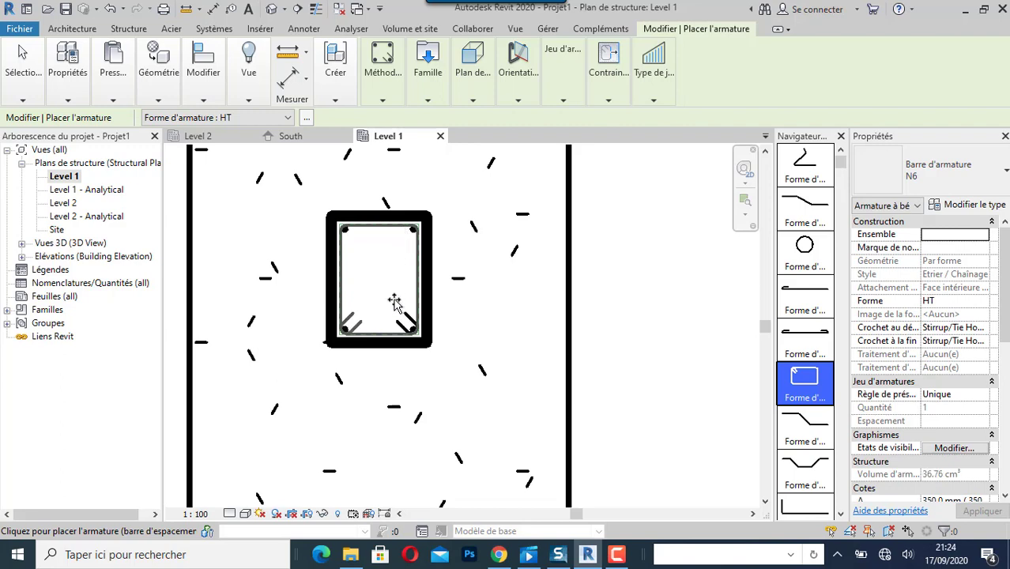
# Place the N6 closed stirrup inside the column's cover around the four corner bars and finish placing rebar.
pyautogui.click(454, 263)
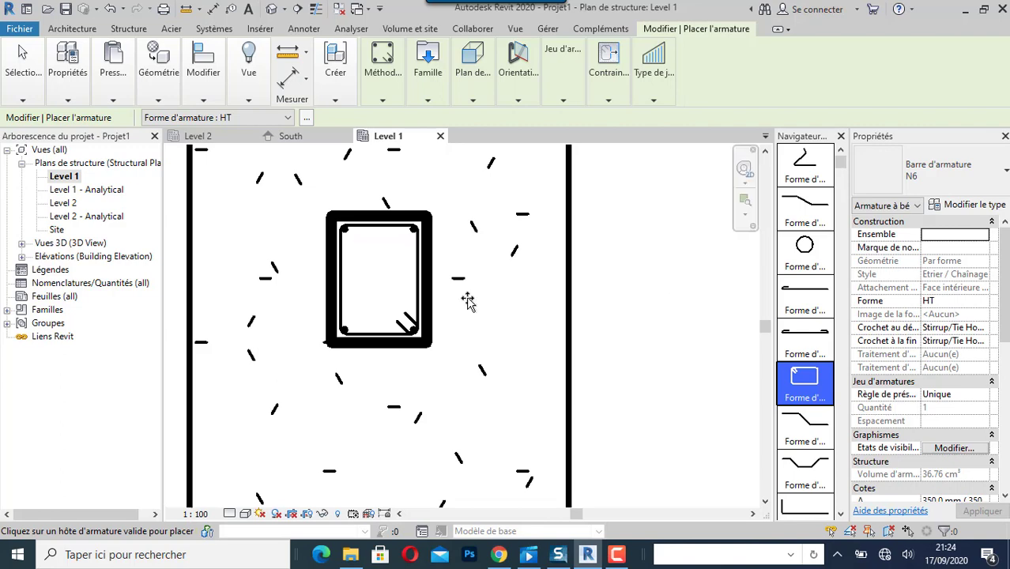
pyautogui.scroll(2, 466, 304)
pyautogui.press('Escape')
pyautogui.press('Escape')
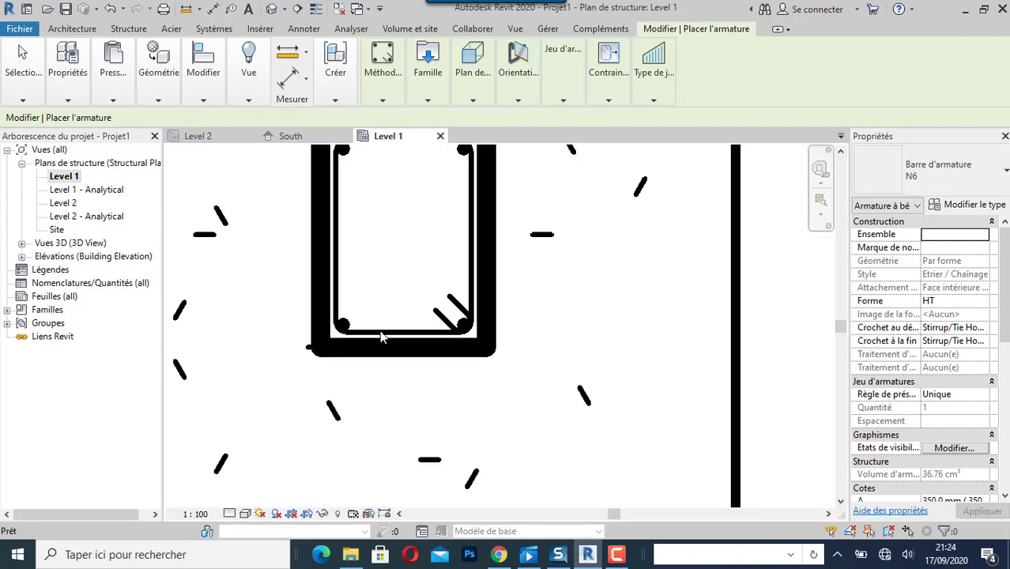
# Examine how the two upper corner bars sit against the stirrup, selecting each bar and the stirrup in turn.
pyautogui.scroll(-3, 470, 359)
pyautogui.scroll(6, 414, 343)
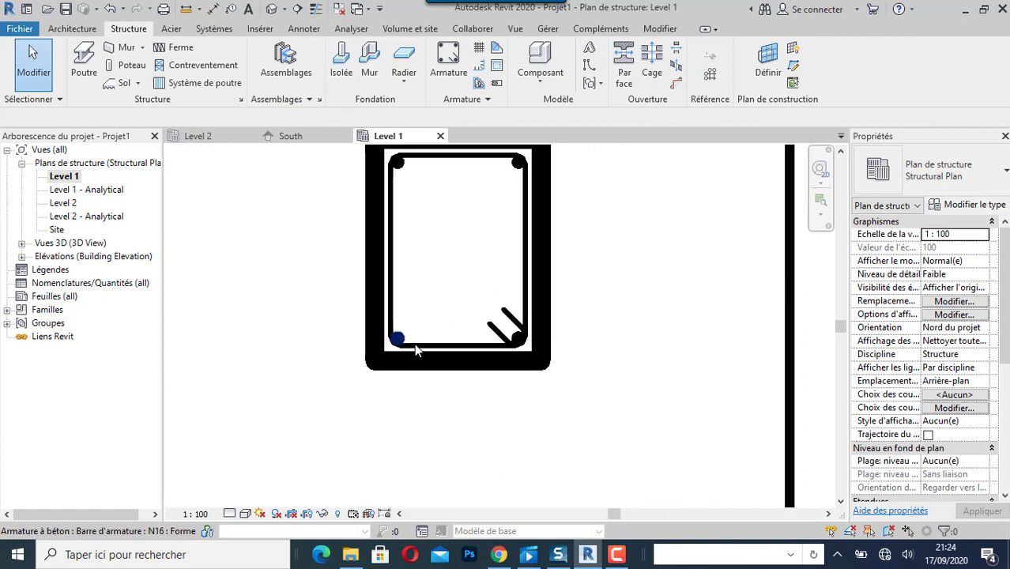
pyautogui.scroll(-5, 447, 379)
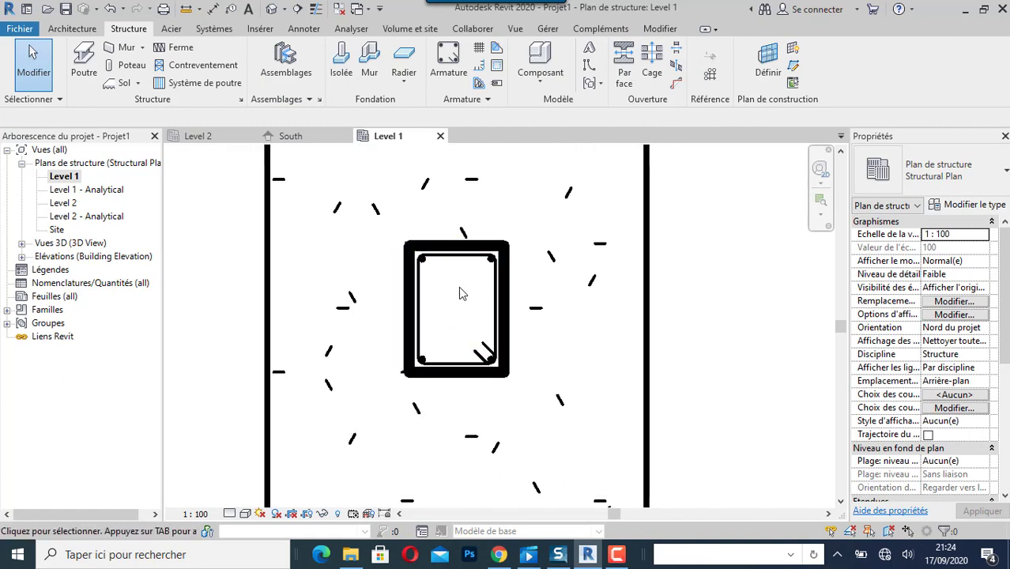
pyautogui.scroll(2, 444, 320)
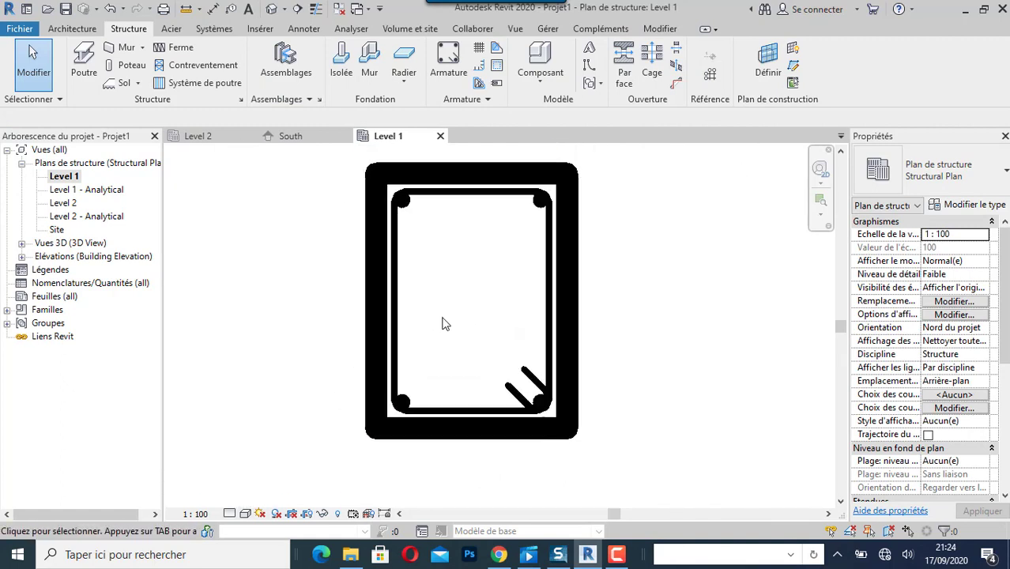
pyautogui.click(403, 207)
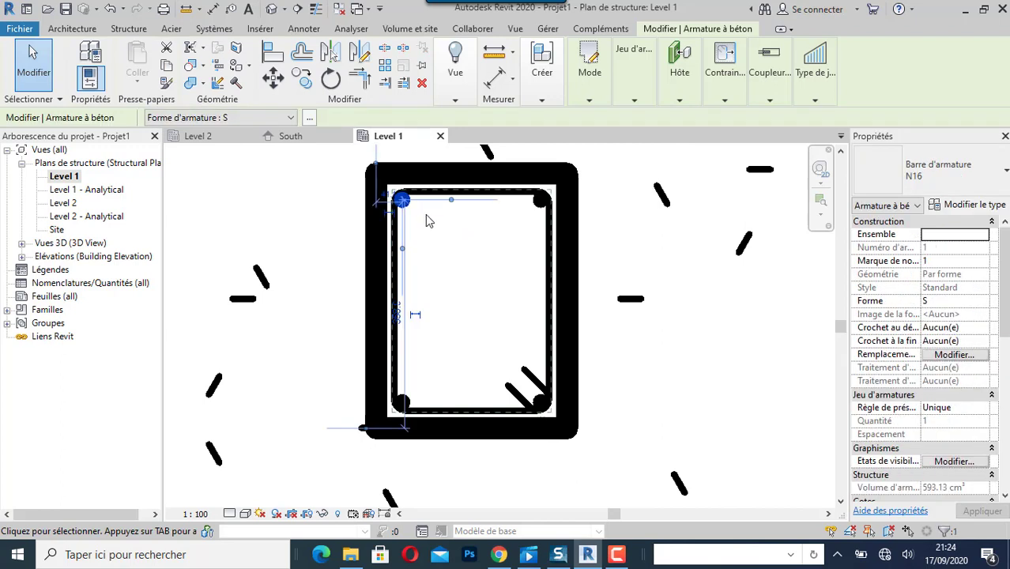
pyautogui.scroll(3, 405, 191)
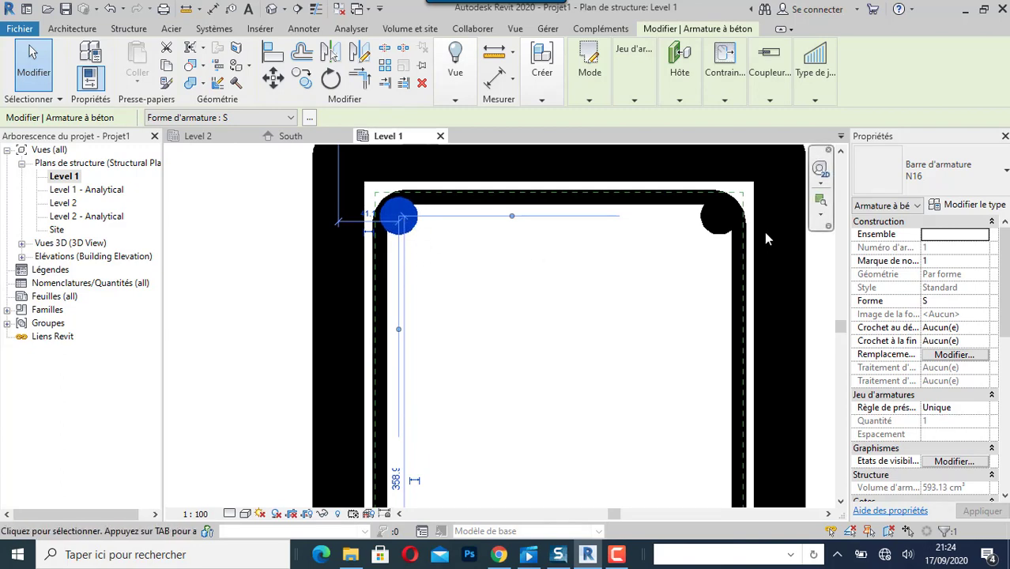
pyautogui.click(711, 224)
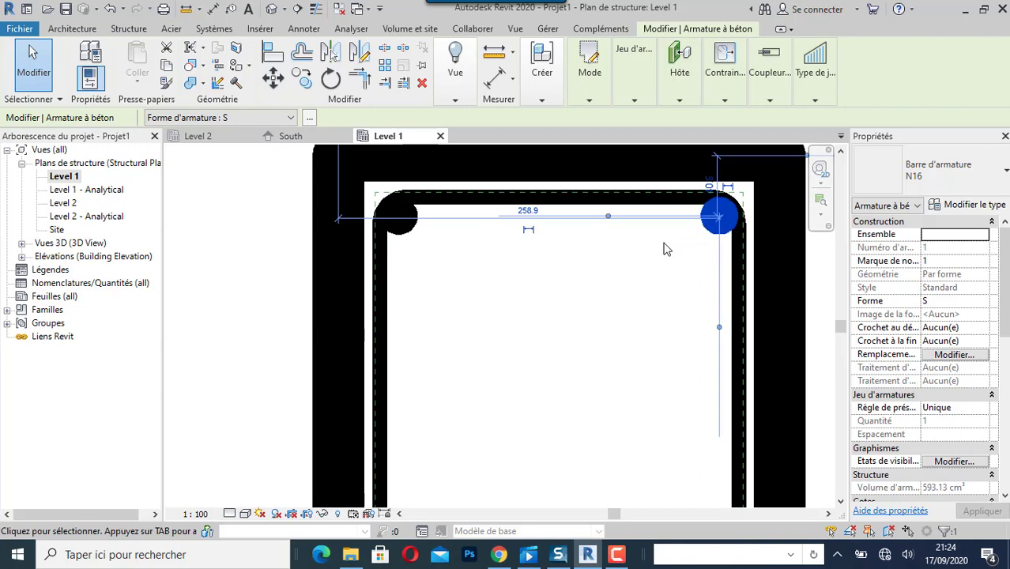
pyautogui.click(606, 205)
pyautogui.scroll(-2, 439, 209)
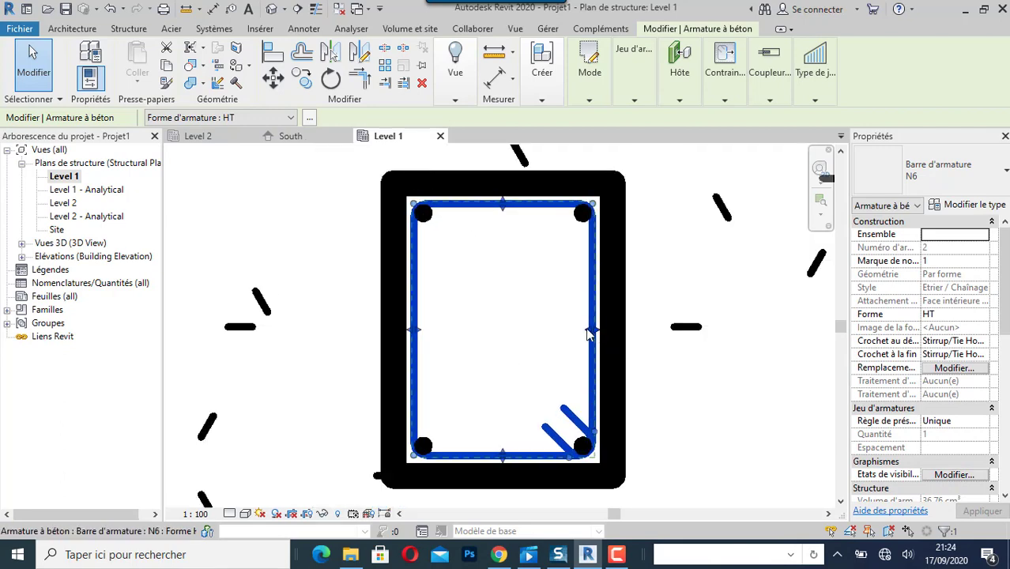
# Try to adjust the position of the stirrup's right-hand side in the Level 1 plan.
pyautogui.scroll(4, 591, 333)
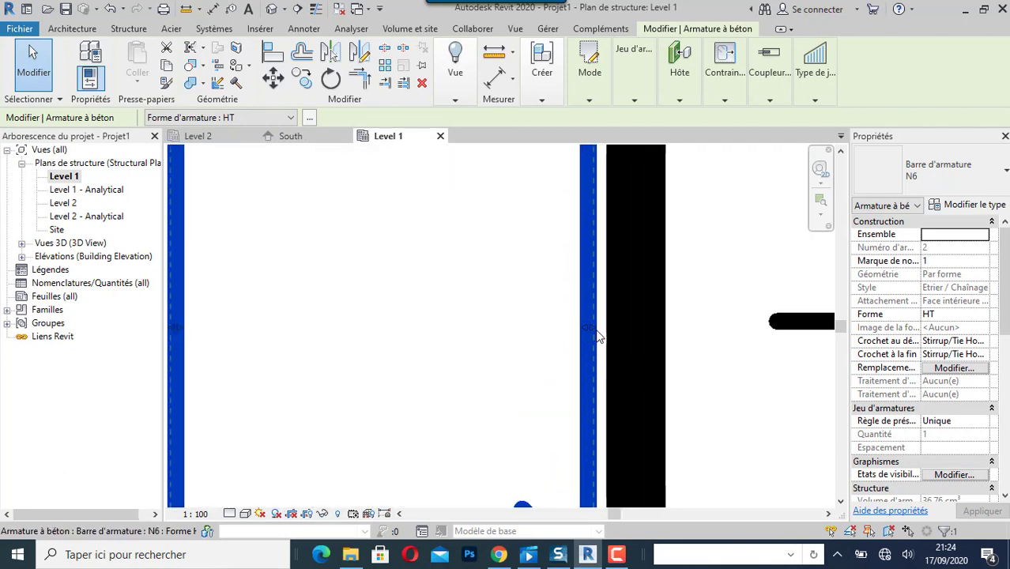
pyautogui.moveTo(595, 333); pyautogui.dragTo(534, 356)
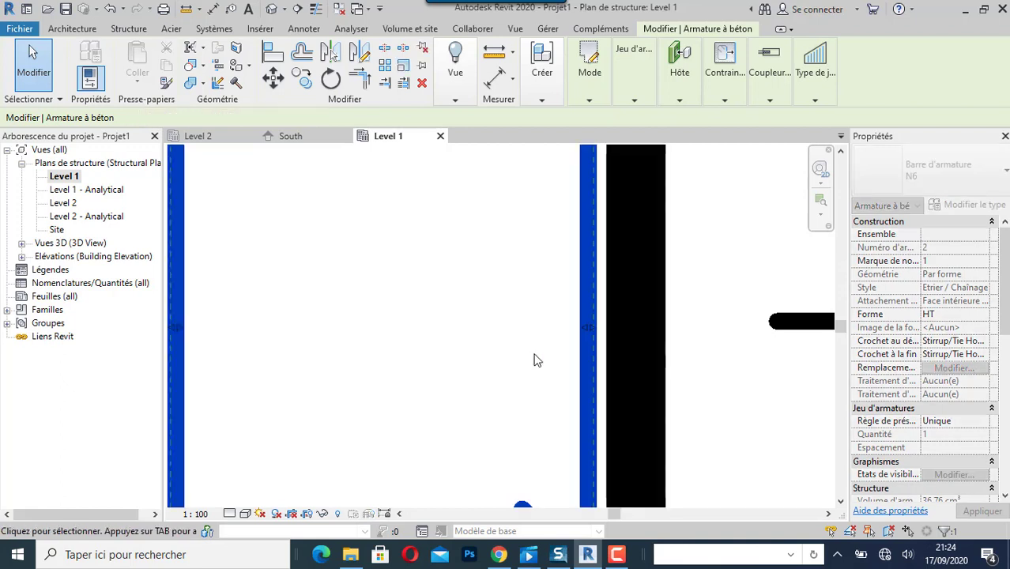
pyautogui.scroll(-3, 529, 348)
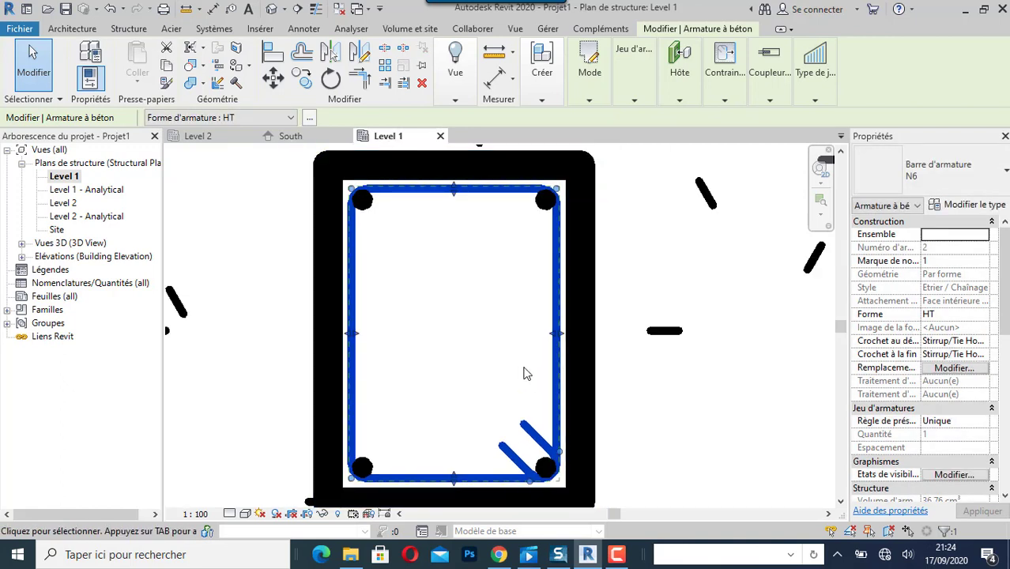
pyautogui.scroll(3, 361, 478)
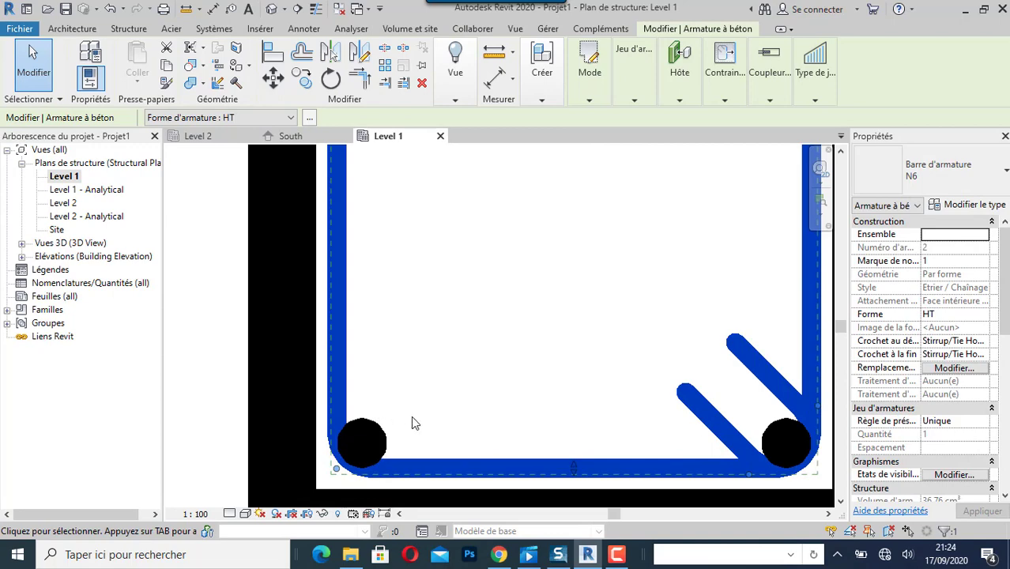
pyautogui.scroll(-4, 412, 417)
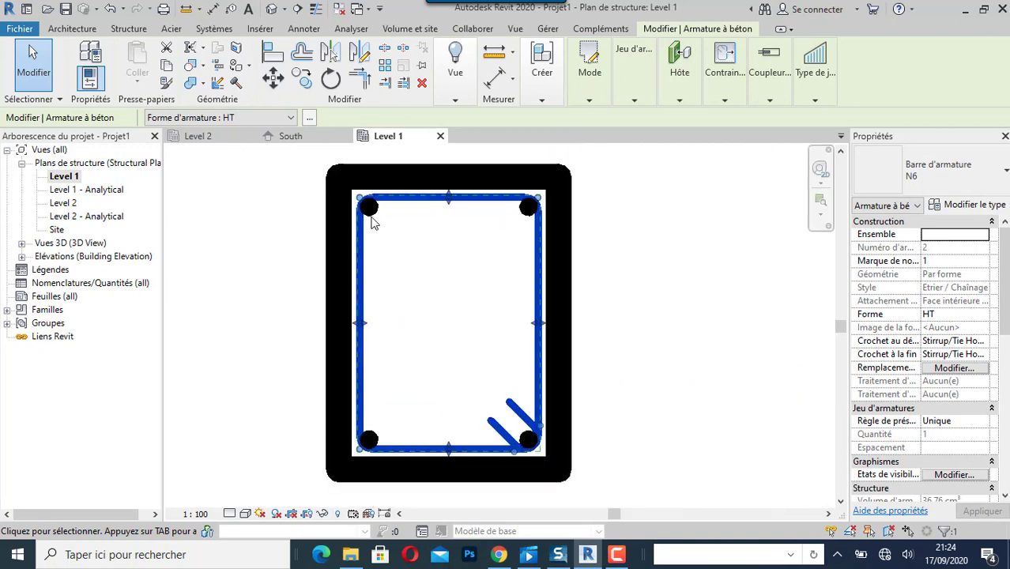
# Move the column's upper-left N16 bar inward, off the stirrup, to about 50 mm from the left column face.
pyautogui.click(370, 212)
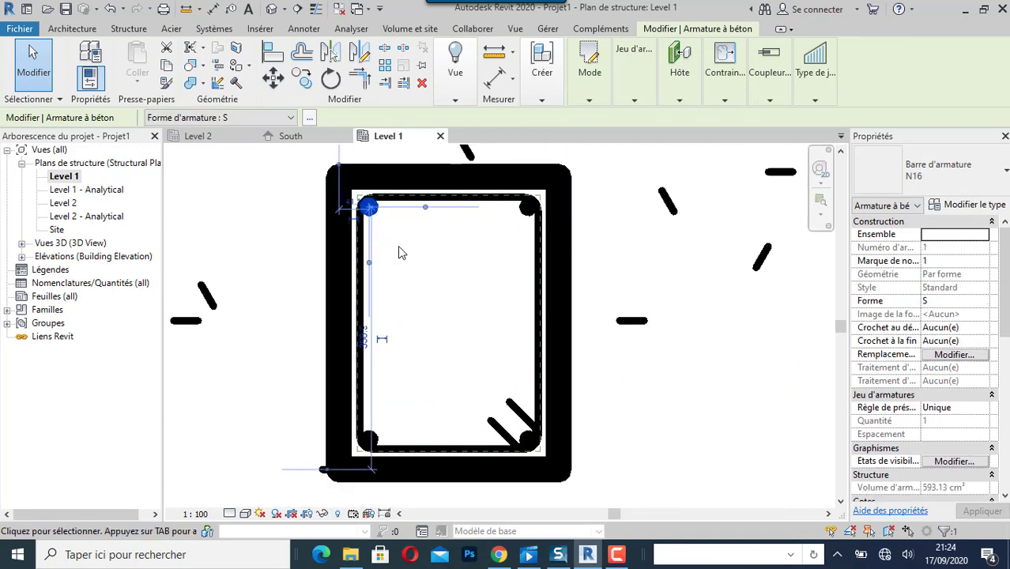
pyautogui.scroll(3, 371, 207)
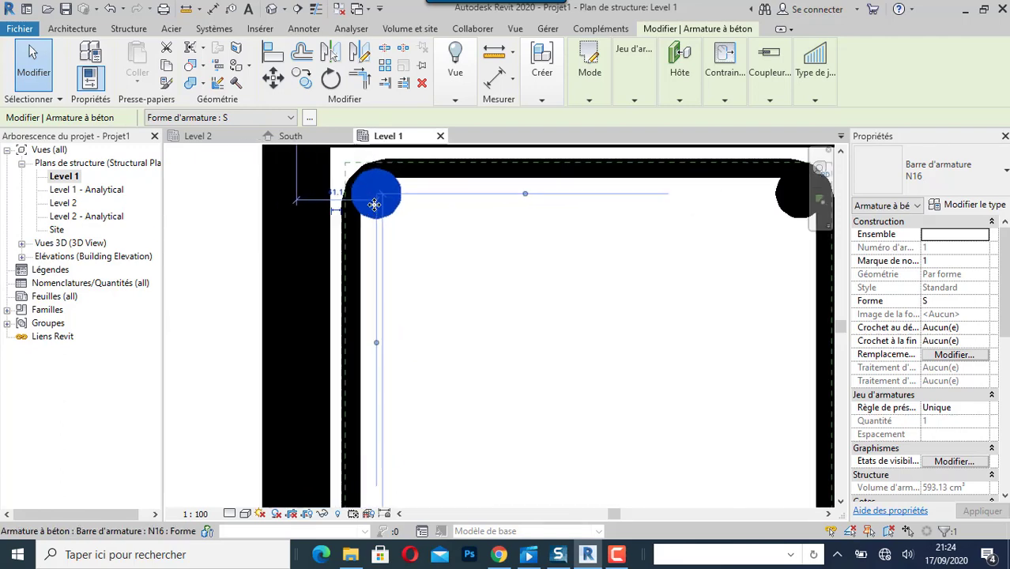
pyautogui.moveTo(375, 205); pyautogui.dragTo(402, 229)
pyautogui.scroll(-2, 297, 255)
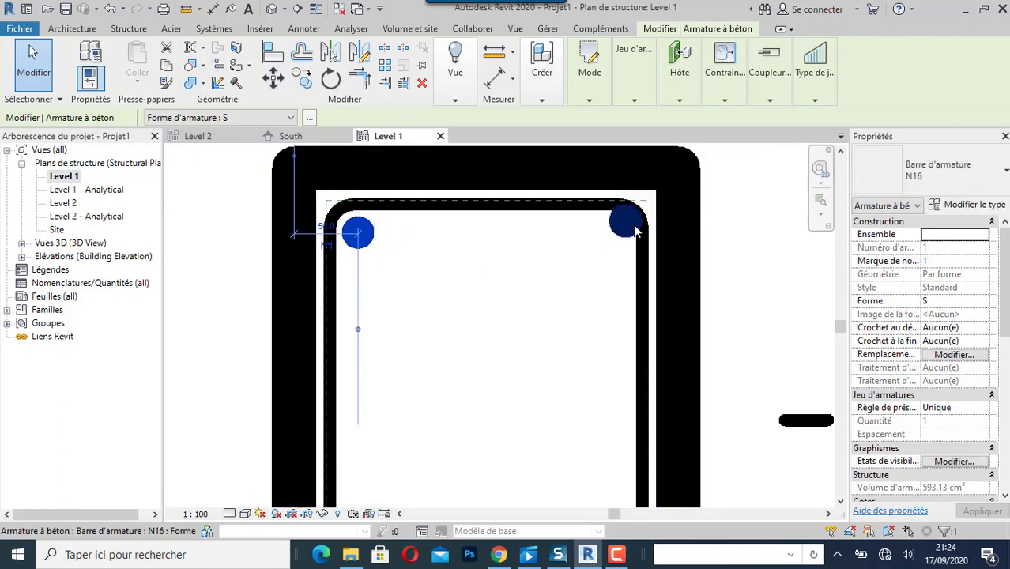
# Move the column's upper-right N16 bar inward, off the stirrup, to about 50 mm from the right column face.
pyautogui.moveTo(623, 230); pyautogui.dragTo(615, 245)
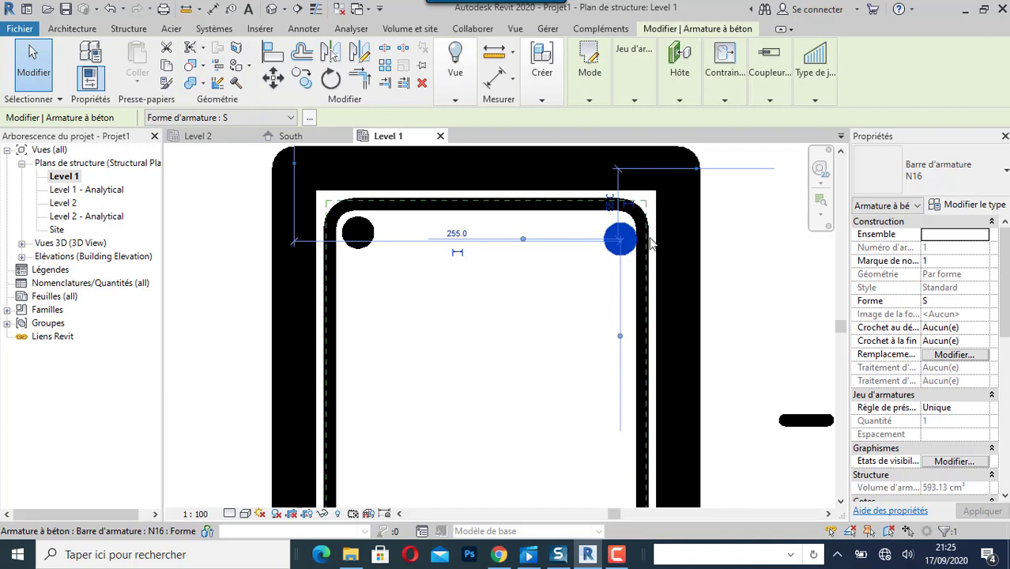
pyautogui.scroll(2, 621, 234)
pyautogui.moveTo(613, 227)
pyautogui.mouseDown()
pyautogui.moveTo(613, 215)
pyautogui.moveTo(600, 219)
pyautogui.mouseUp()
pyautogui.scroll(-8, 574, 219)
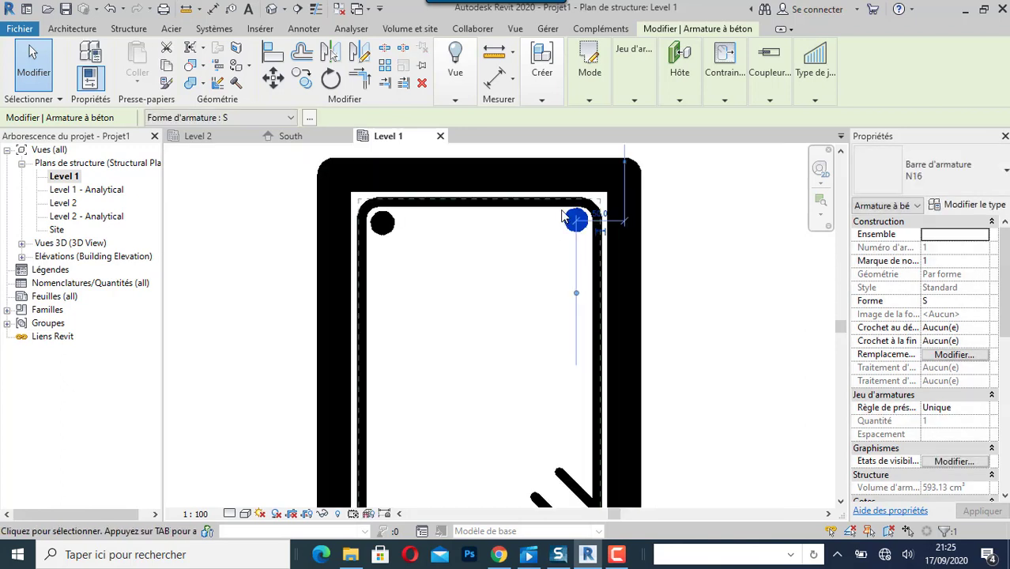
# Move the lower-right N16 bar inward between the stirrup hooks, about 50 mm from both adjacent column faces.
pyautogui.scroll(5, 569, 344)
pyautogui.scroll(3, 569, 345)
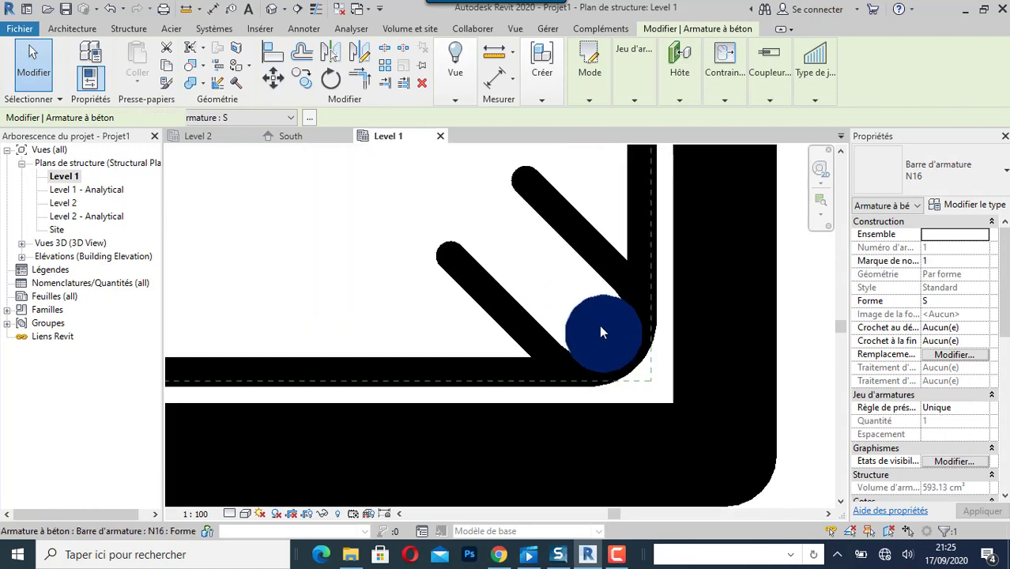
pyautogui.click(599, 325)
pyautogui.moveTo(585, 310); pyautogui.dragTo(586, 307)
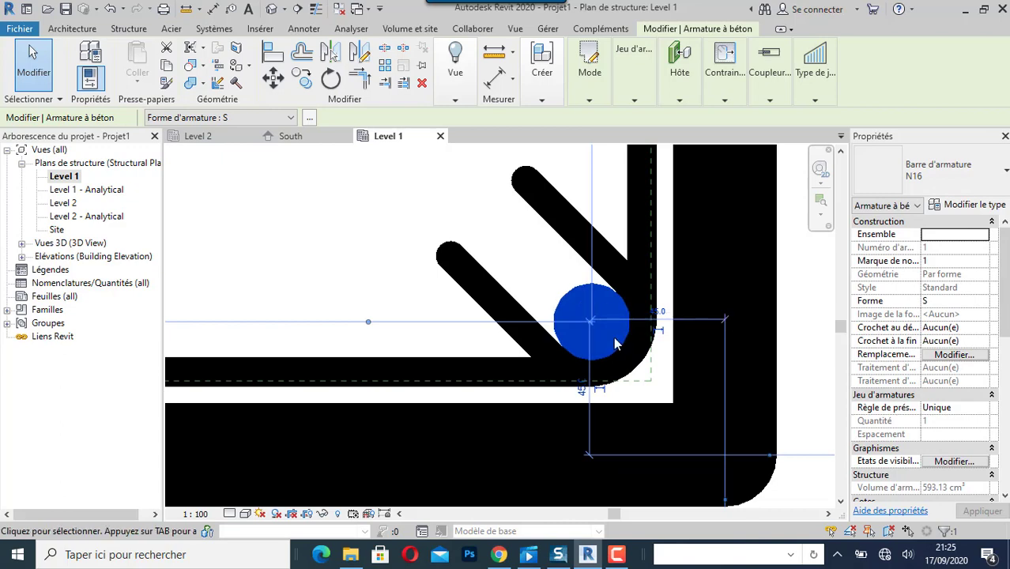
pyautogui.moveTo(588, 310); pyautogui.dragTo(583, 303)
pyautogui.scroll(-1, 668, 370)
pyautogui.scroll(-2, 668, 373)
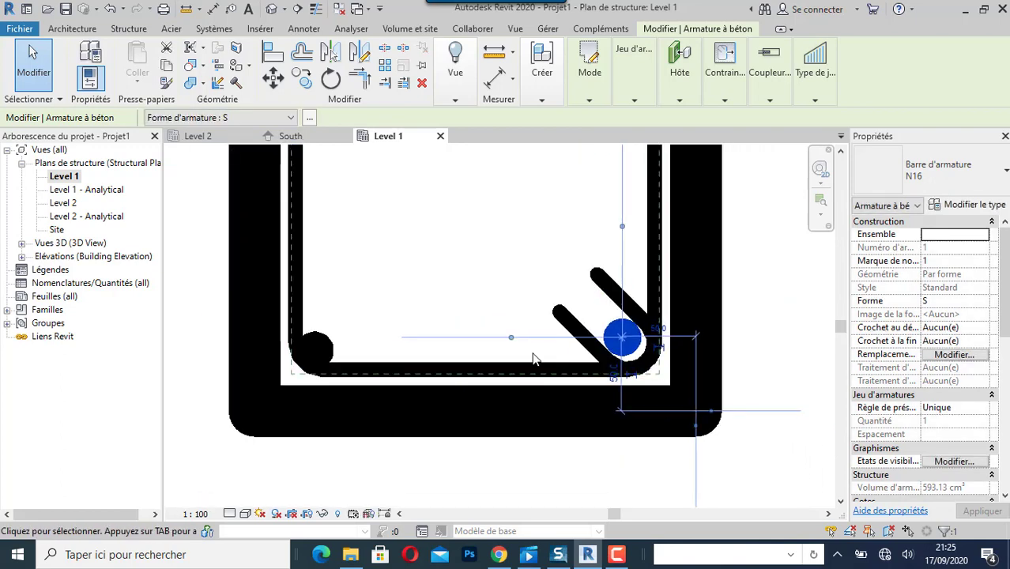
# Move the column's lower-left N16 bar inward so that it sits clear inside the stirrup's corner.
pyautogui.click(321, 349)
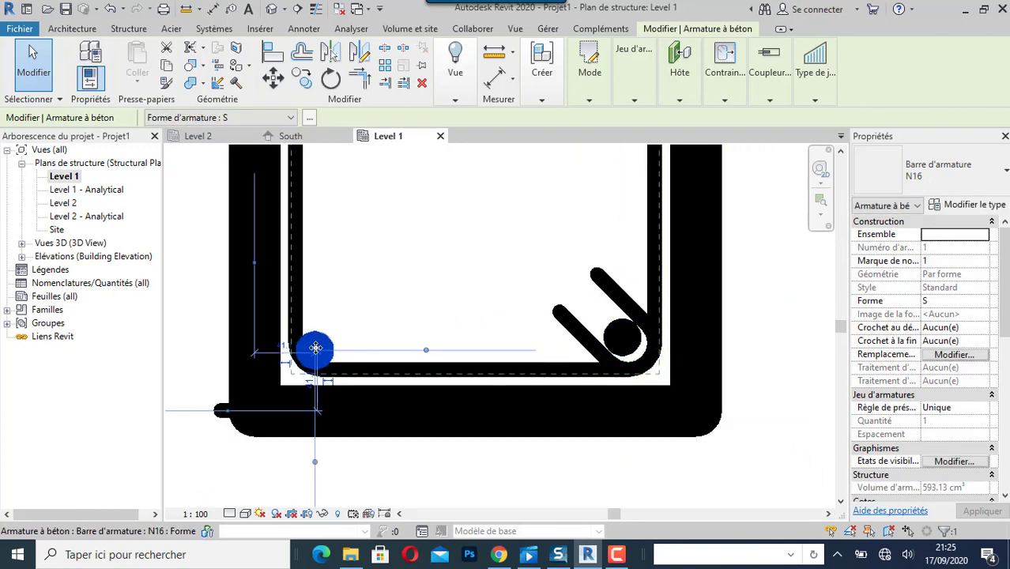
pyautogui.scroll(3, 320, 341)
pyautogui.moveTo(319, 341); pyautogui.dragTo(341, 314)
pyautogui.scroll(-4, 302, 446)
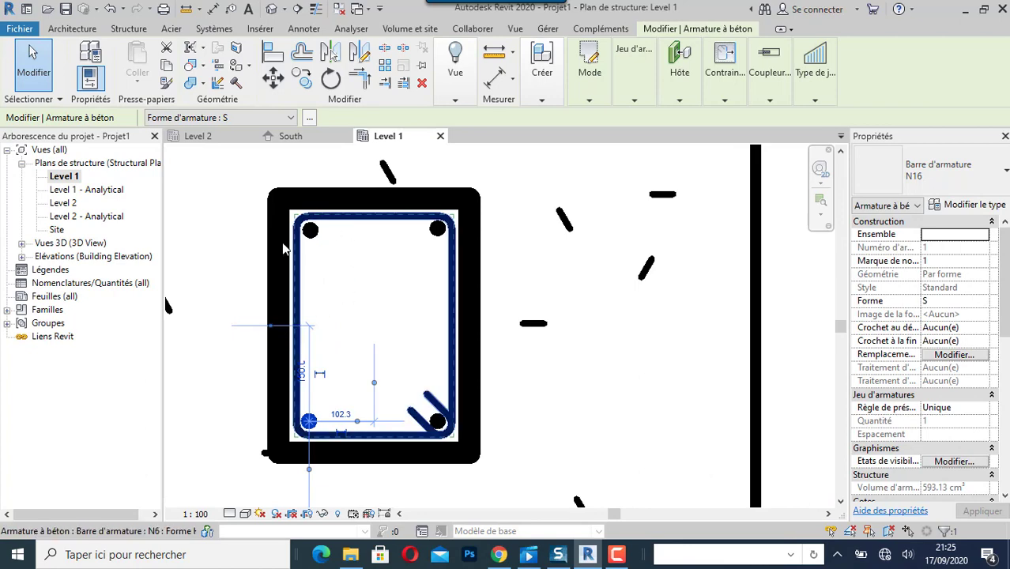
# Set the N6 stirrup's layout rule to maximum spacing (Espacement maximum) with a spacing of 150 mm.
pyautogui.scroll(-3, 515, 330)
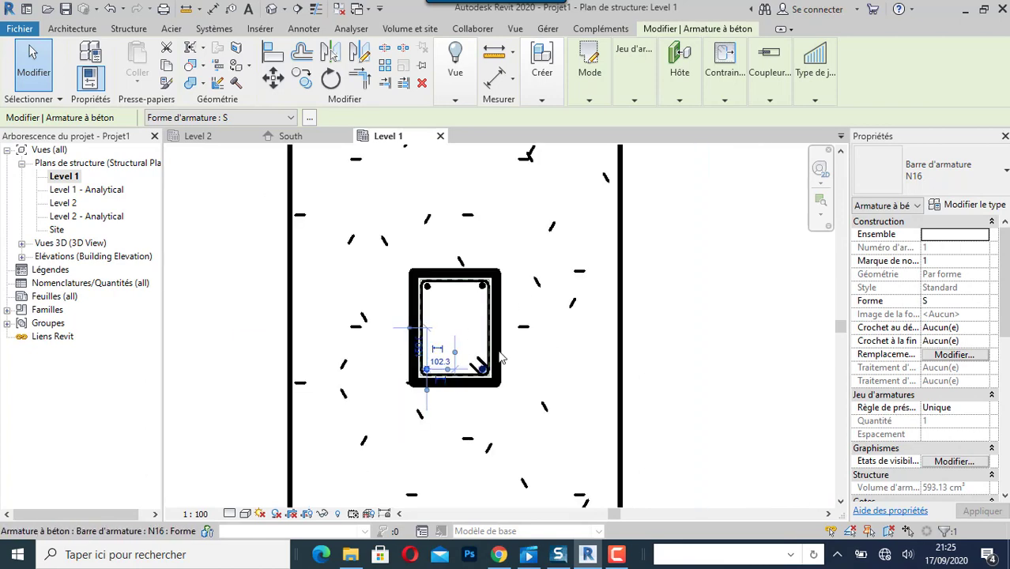
pyautogui.click(468, 298)
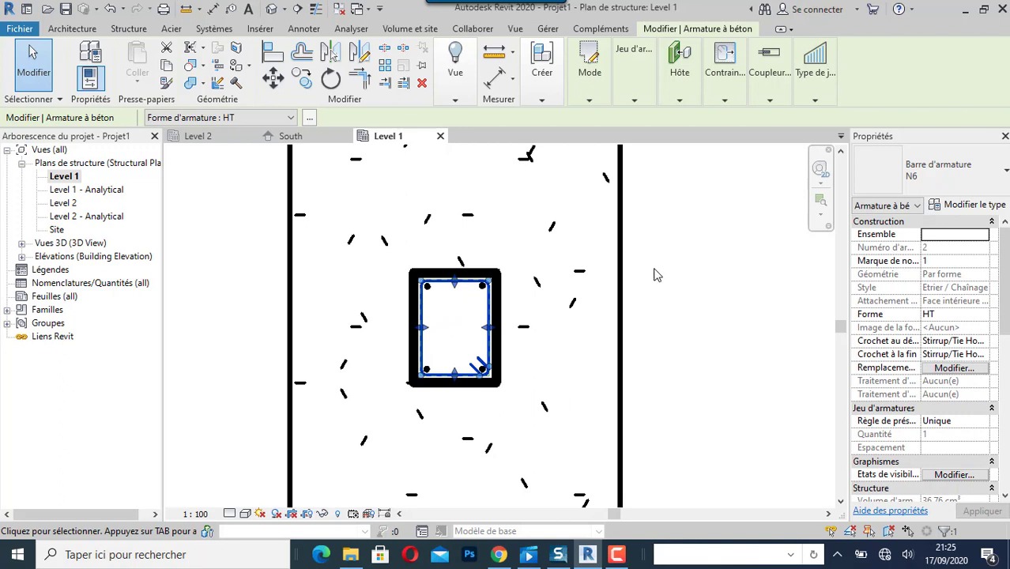
pyautogui.click(586, 100)
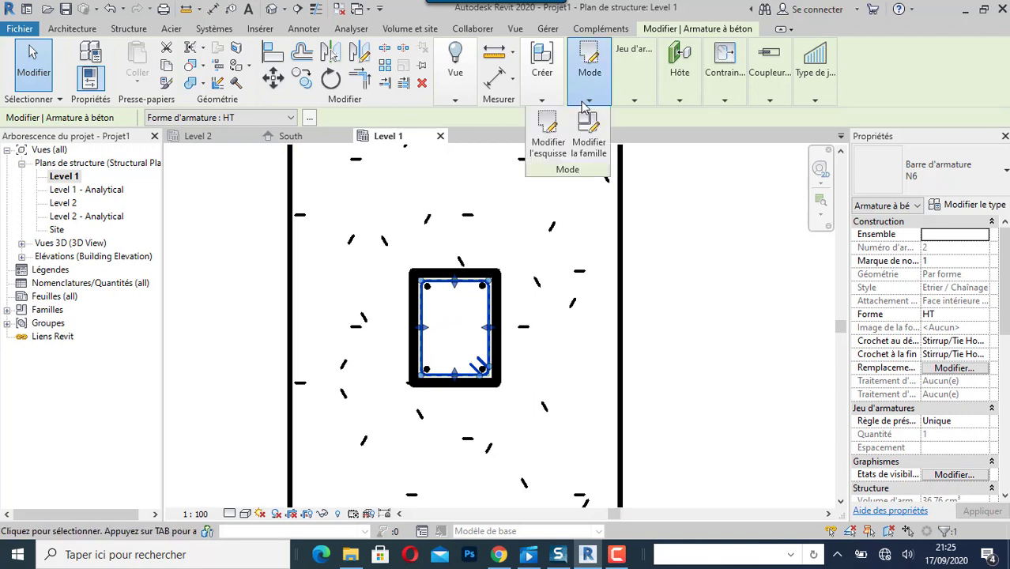
pyautogui.click(635, 101)
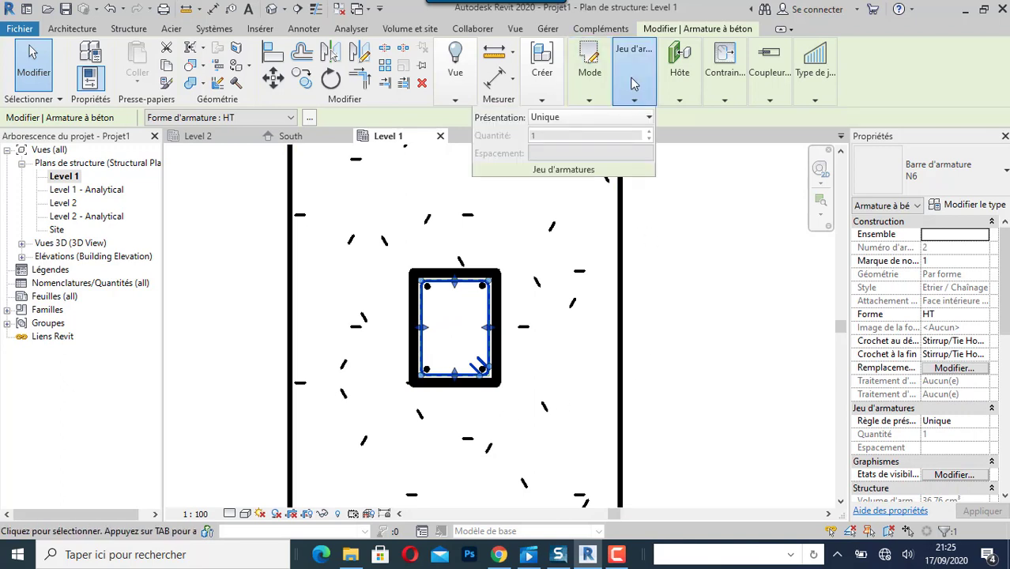
pyautogui.click(620, 118)
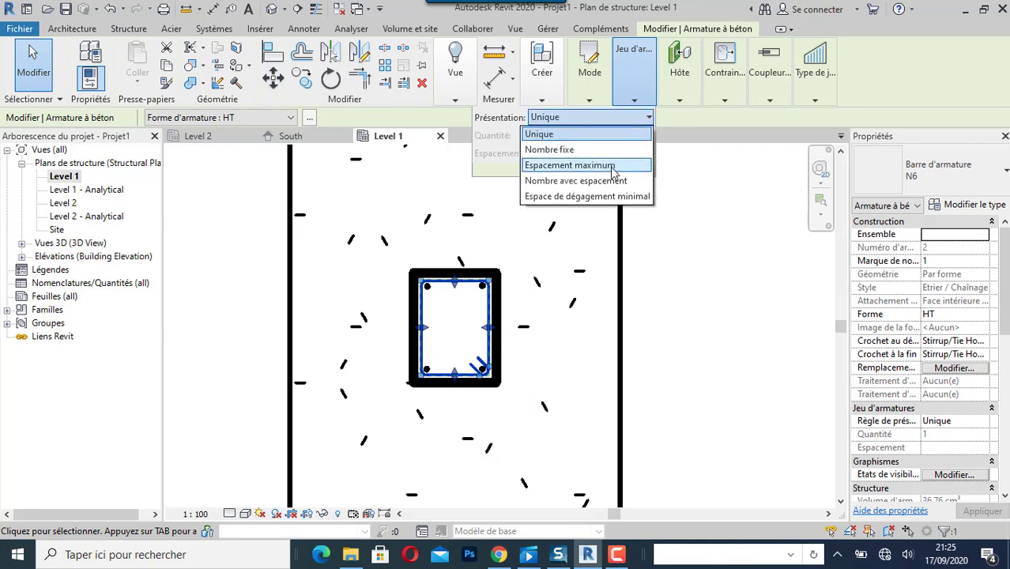
pyautogui.click(610, 167)
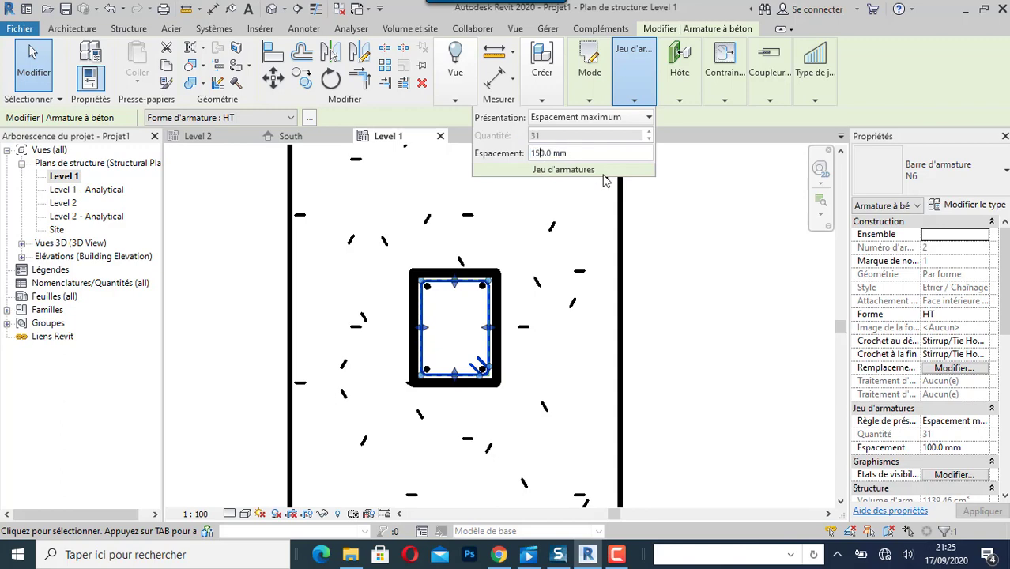
pyautogui.click(716, 189)
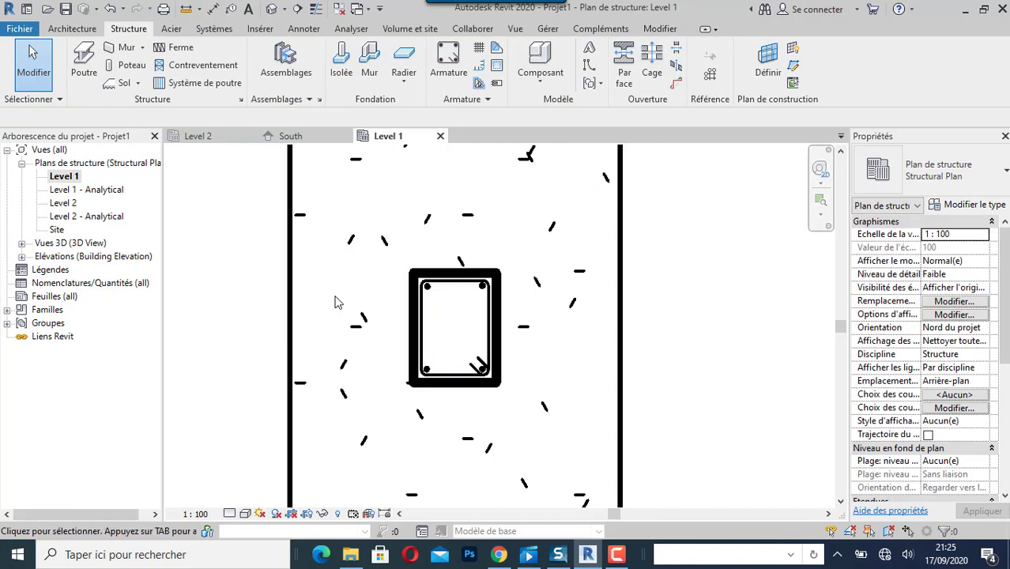
# Open the default 3D view and examine the stirrups and vertical bars along the column.
pyautogui.click(271, 9)
pyautogui.scroll(10, 506, 324)
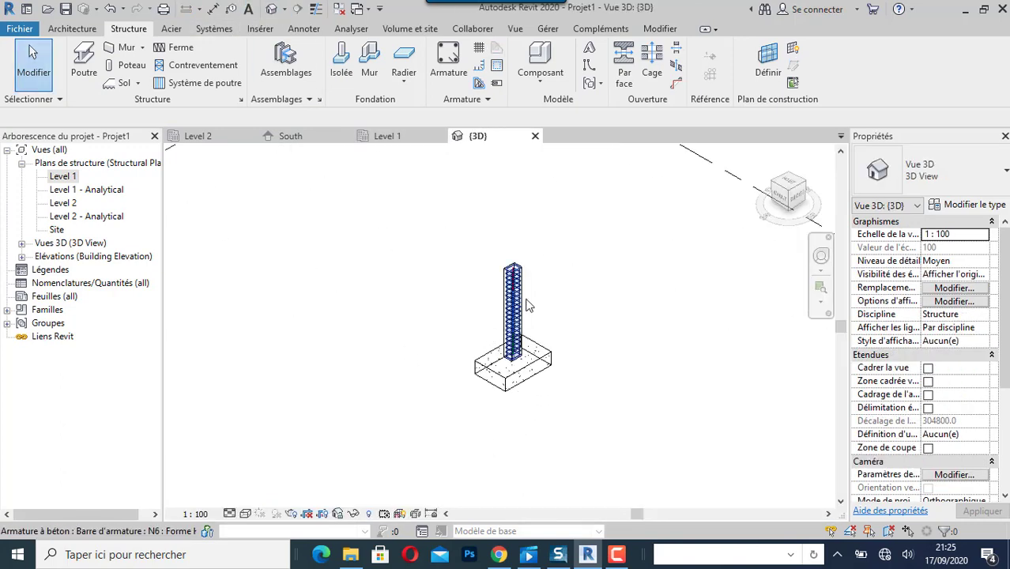
pyautogui.scroll(-5, 505, 245)
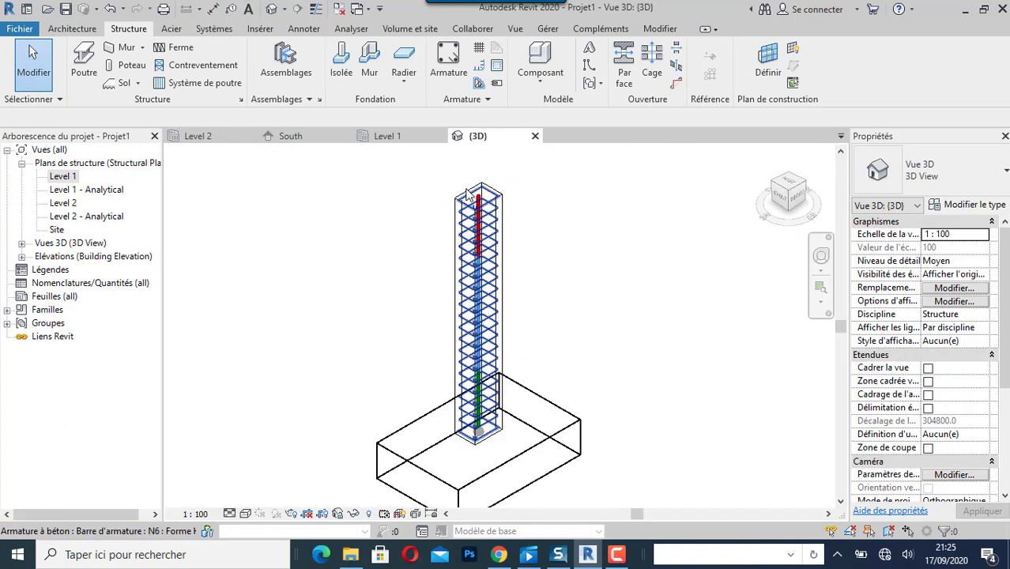
pyautogui.scroll(5, 490, 209)
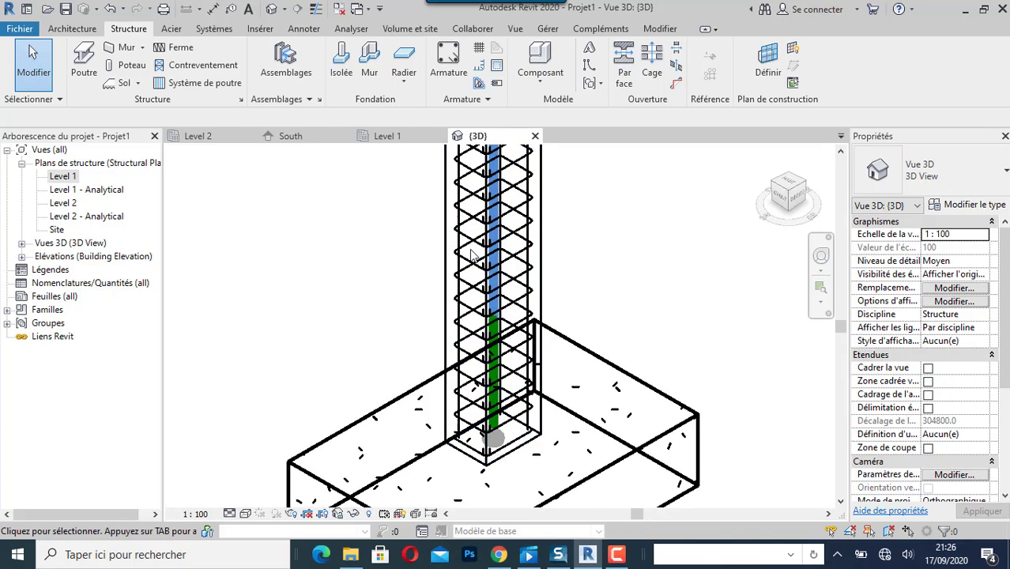
pyautogui.scroll(4, 450, 336)
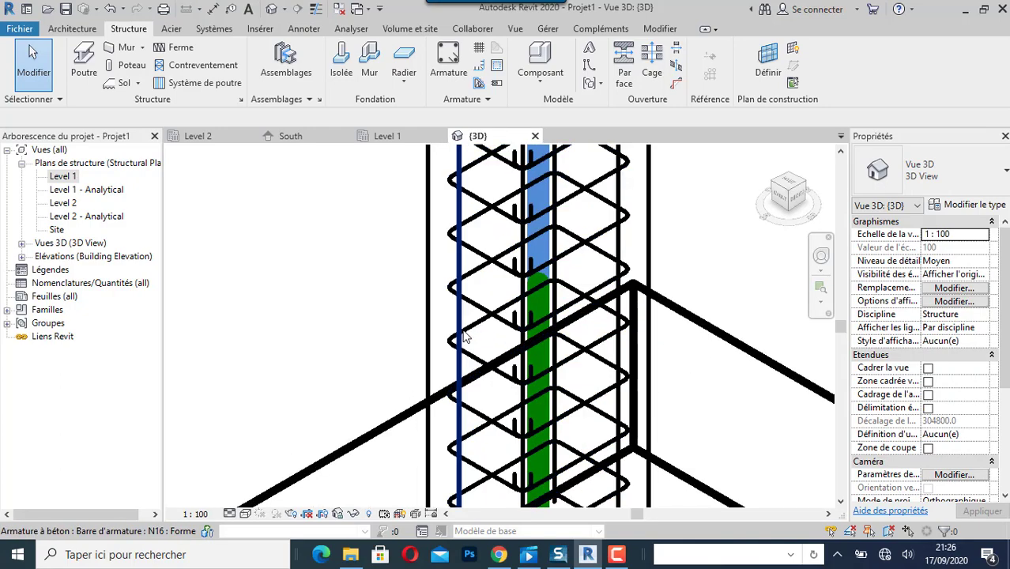
# Draw a horizontal building section across the footing and through the column on the Level 1 structural plan.
pyautogui.scroll(-5, 489, 376)
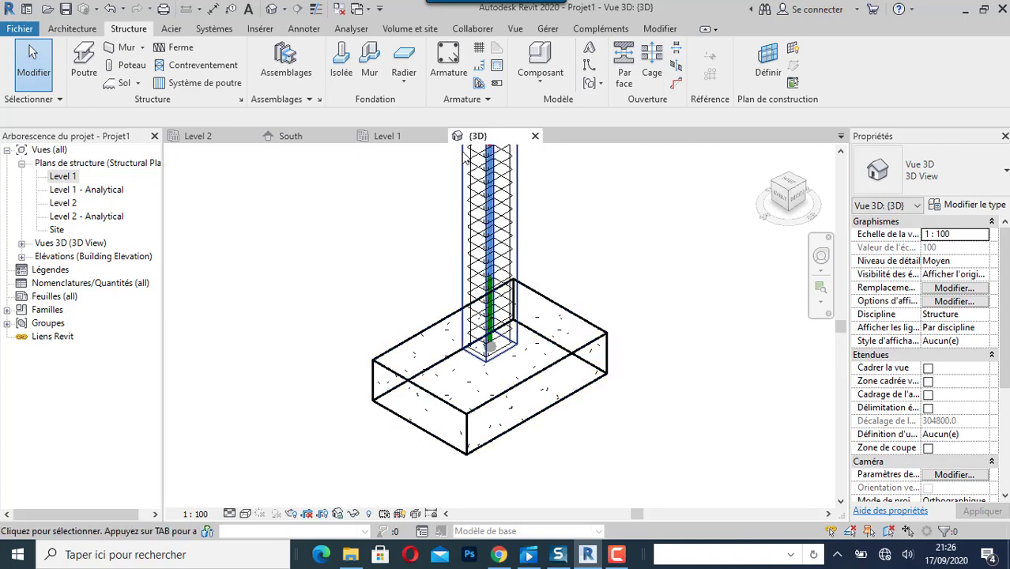
pyautogui.click(399, 135)
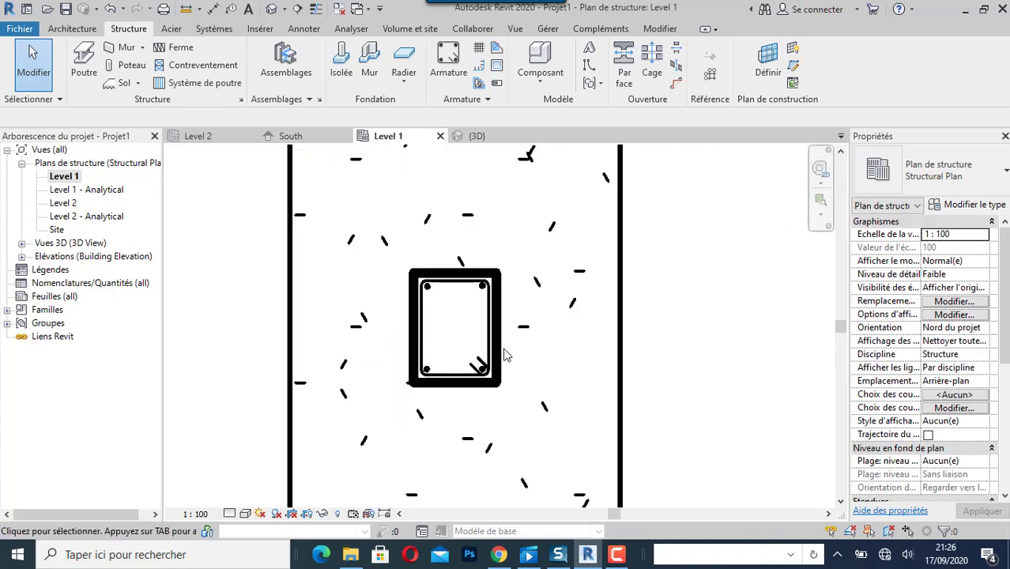
pyautogui.scroll(-3, 505, 354)
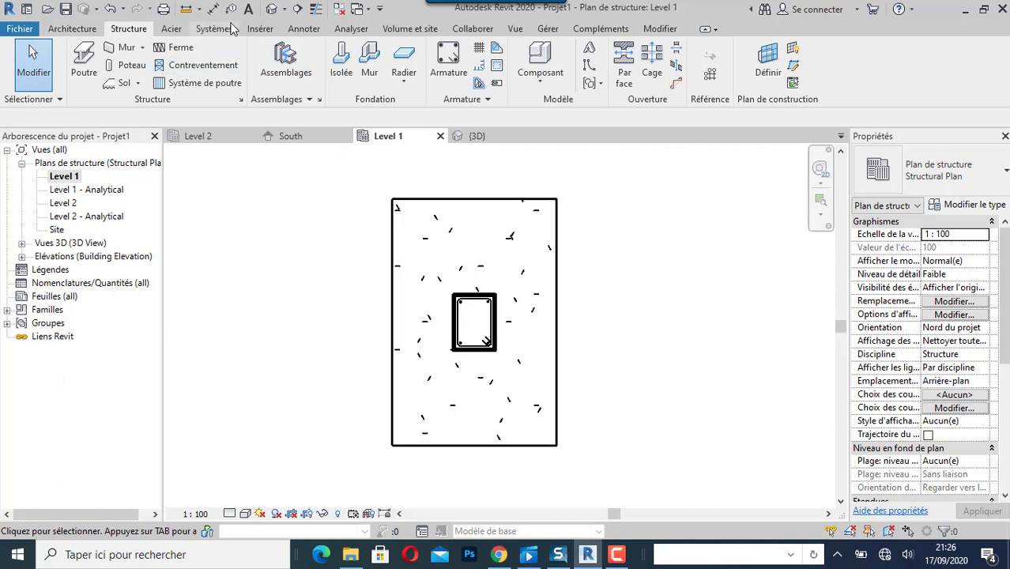
pyautogui.click(298, 8)
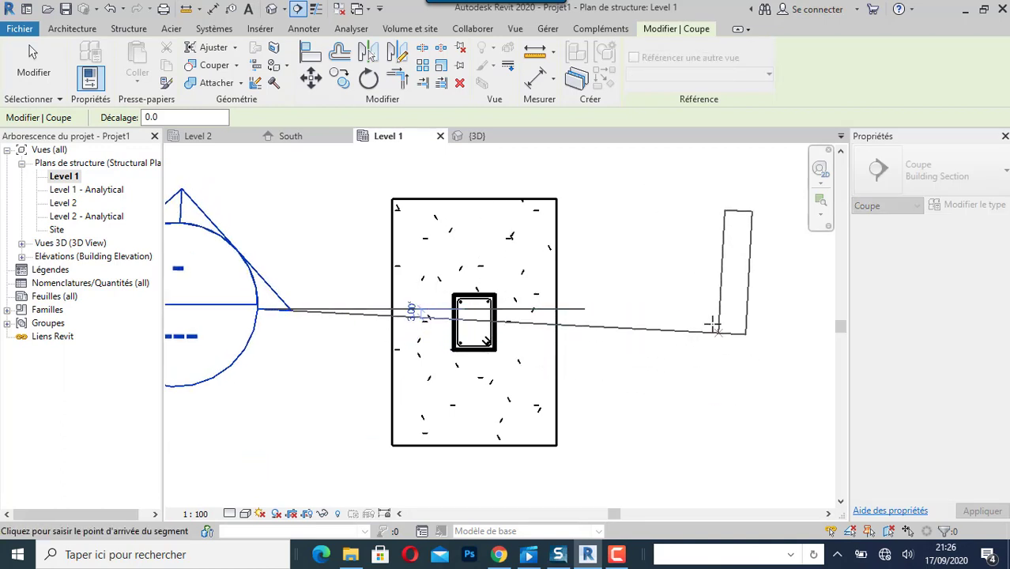
pyautogui.click(709, 309)
pyautogui.scroll(-1, 766, 381)
pyautogui.scroll(-1, 765, 381)
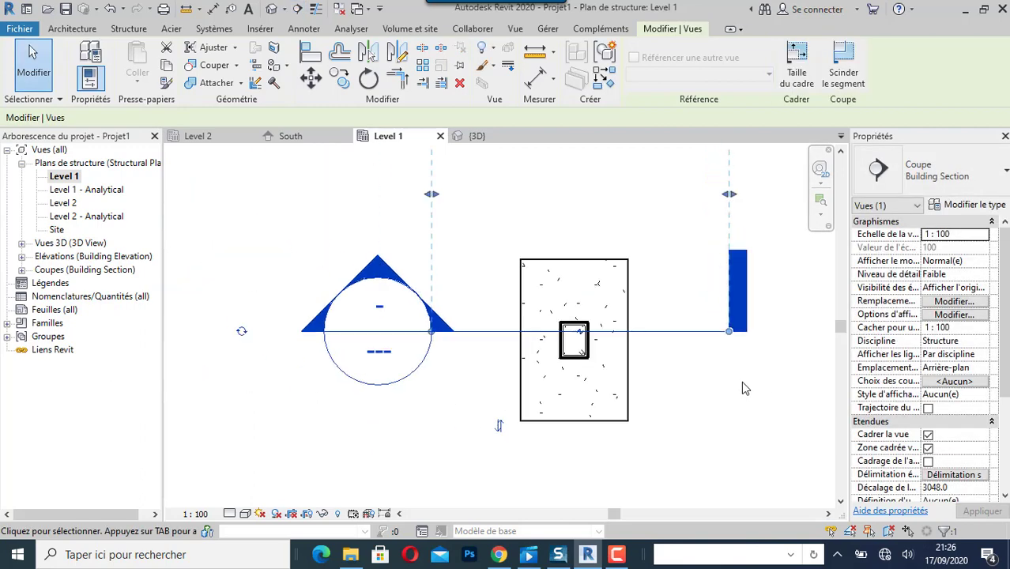
# Set the Level 1 plan's scale to 1:20 and open the new section's view.
pyautogui.click(198, 514)
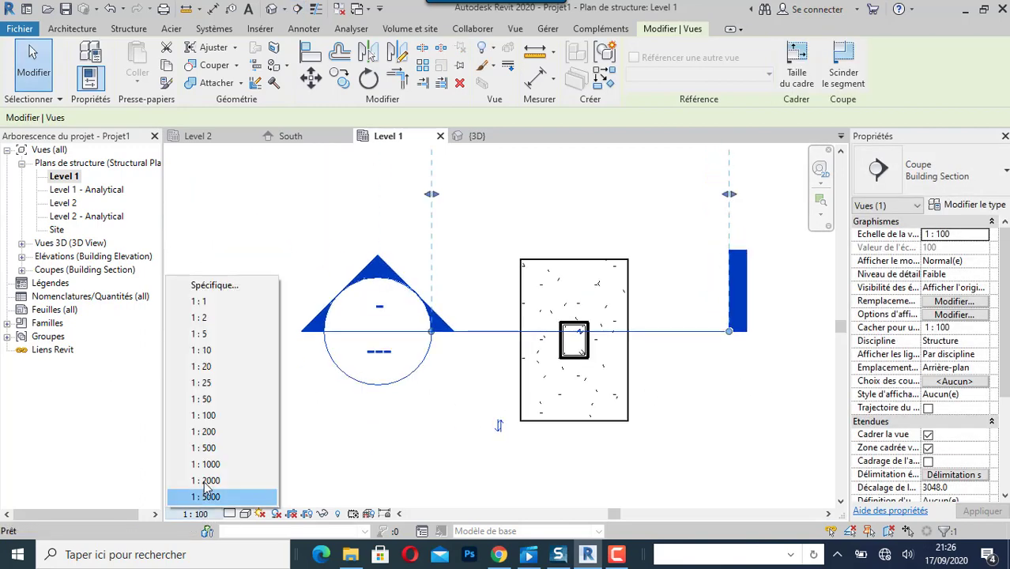
pyautogui.click(205, 366)
pyautogui.click(470, 433)
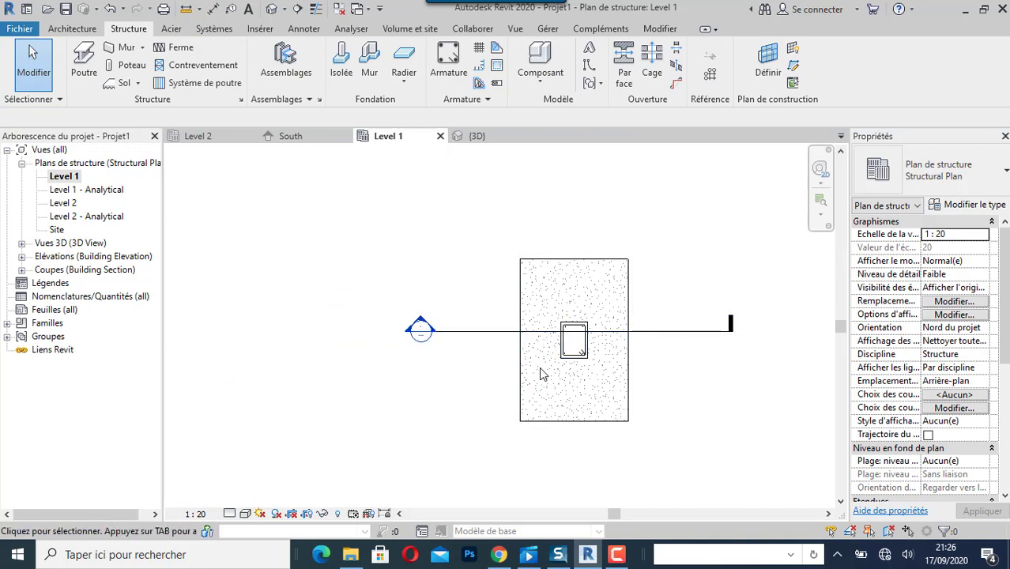
pyautogui.doubleClick(421, 331)
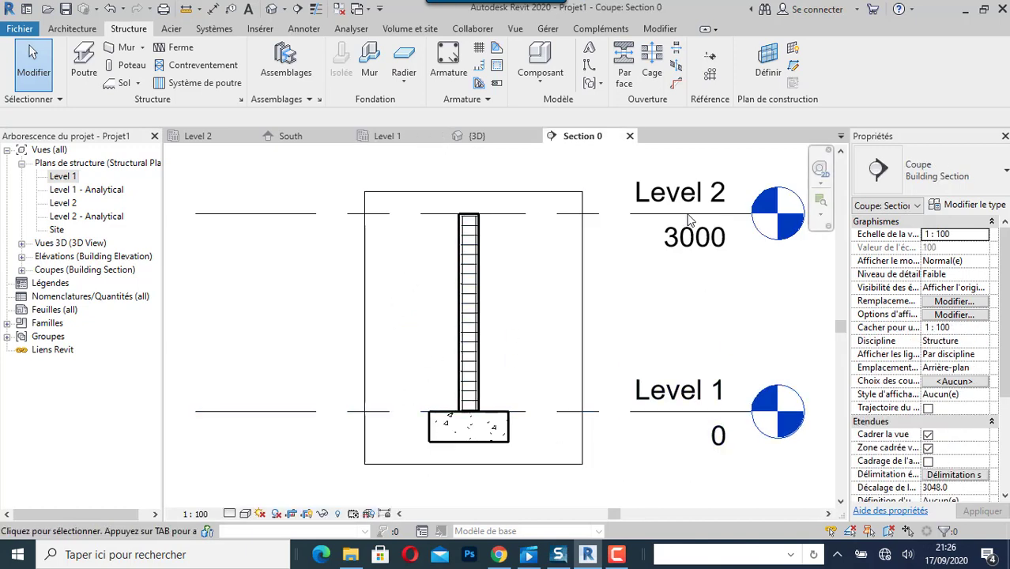
# Place an N12 rebar of shape LL in the footing in the section view, with its long leg along the base.
pyautogui.click(453, 70)
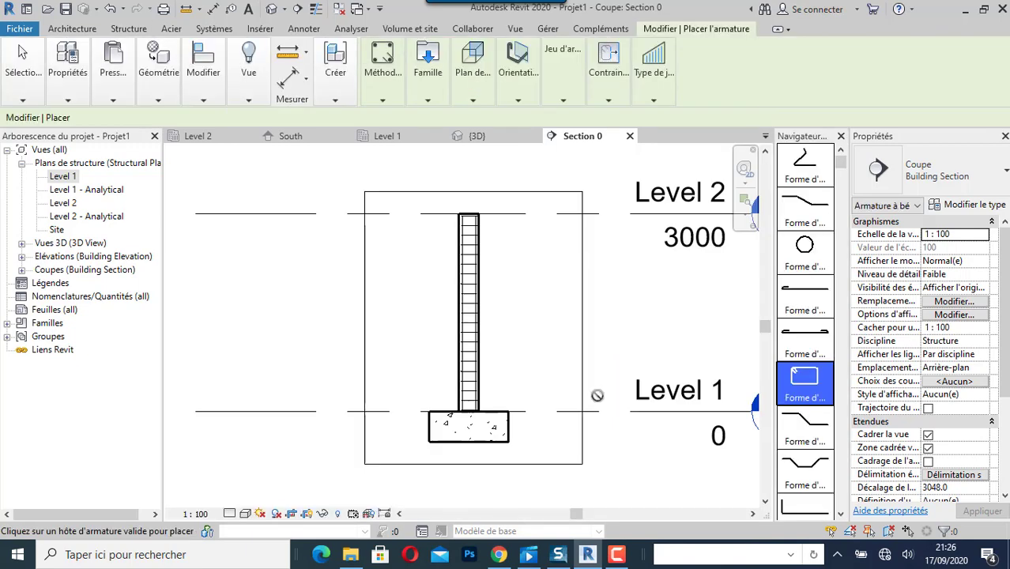
pyautogui.scroll(-4, 814, 352)
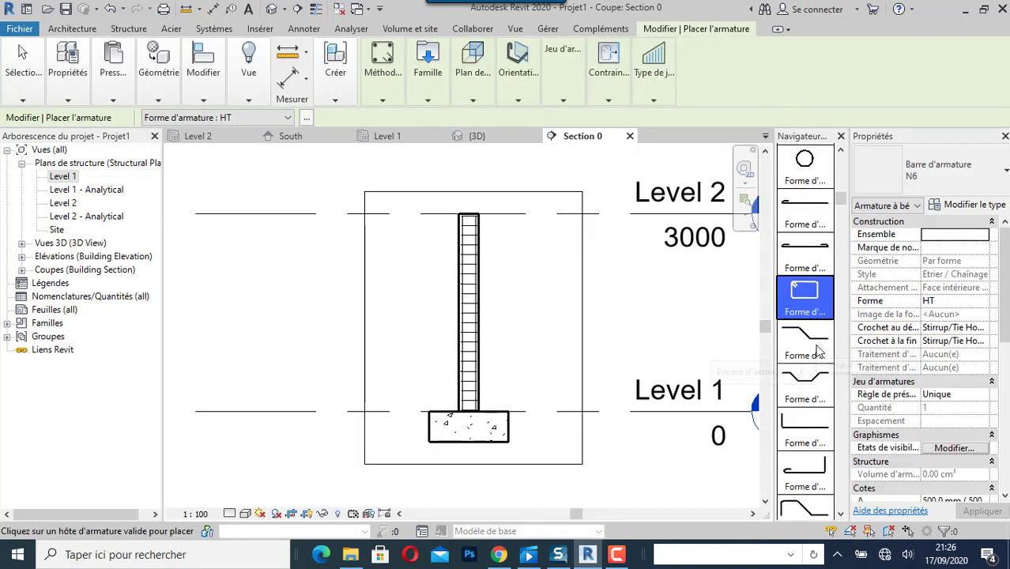
pyautogui.scroll(-3, 813, 355)
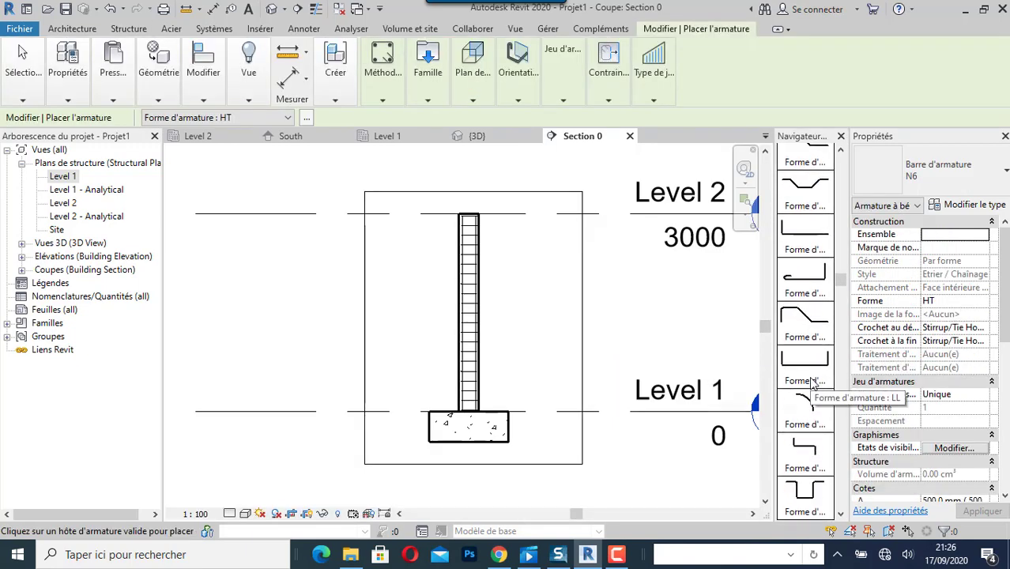
pyautogui.click(806, 365)
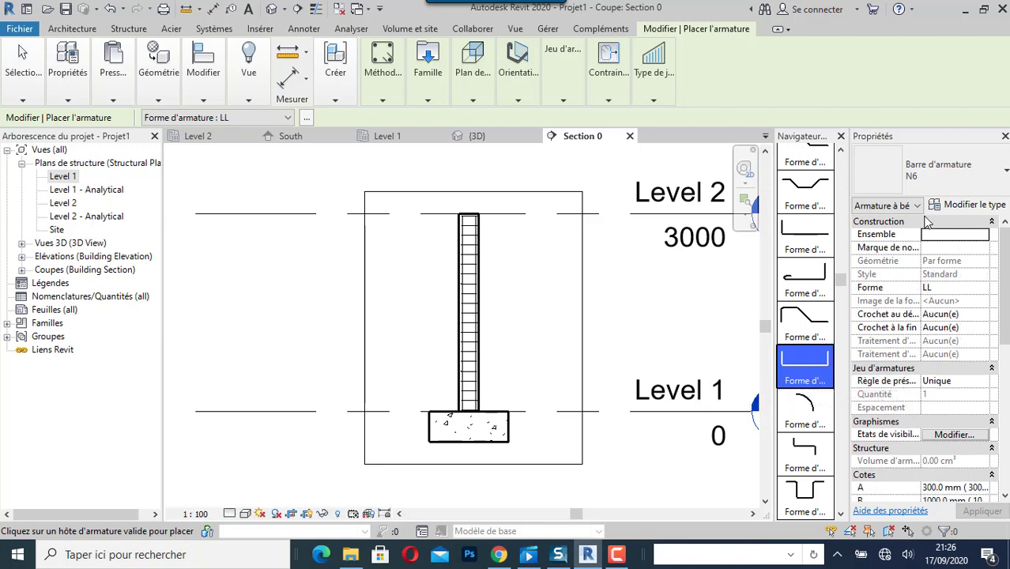
pyautogui.click(951, 173)
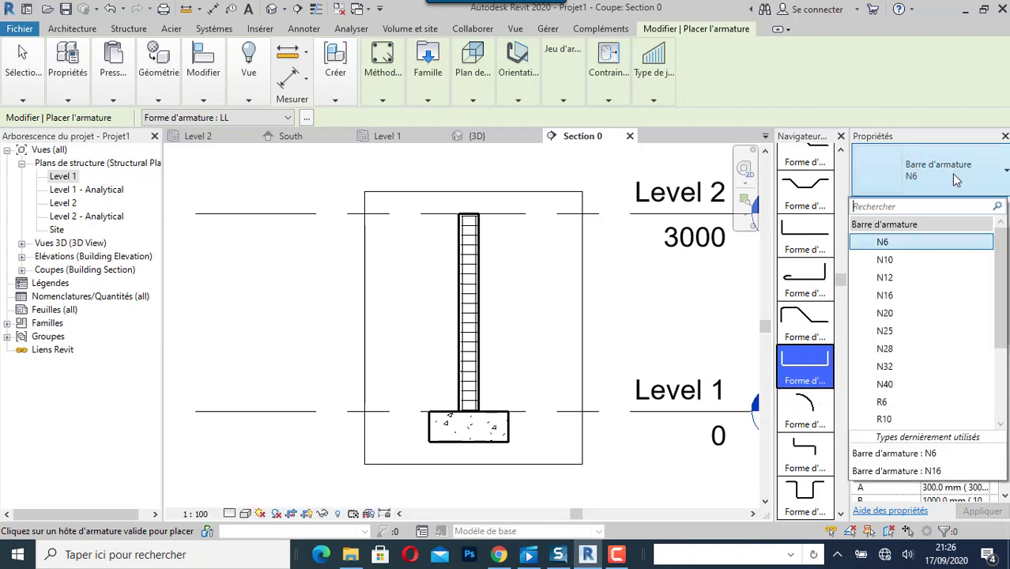
pyautogui.click(925, 279)
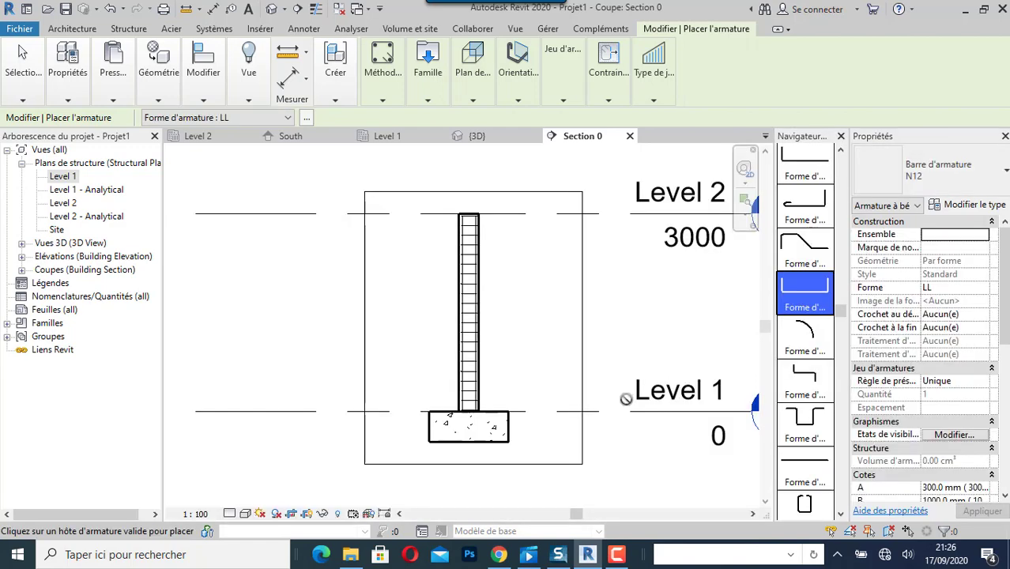
pyautogui.scroll(2, 460, 446)
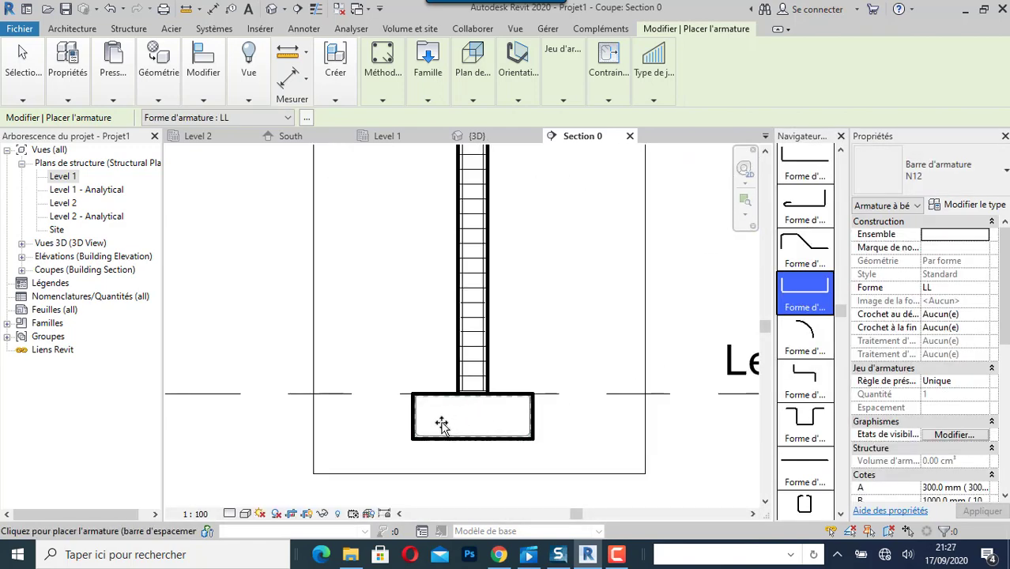
pyautogui.scroll(2, 466, 425)
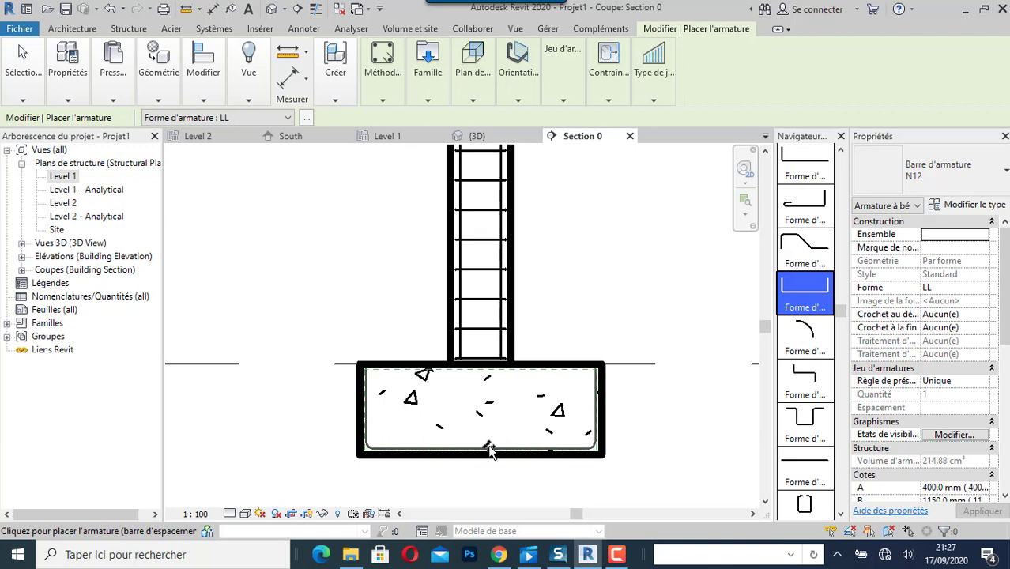
pyautogui.click(489, 449)
pyautogui.press('Escape')
pyautogui.press('Escape')
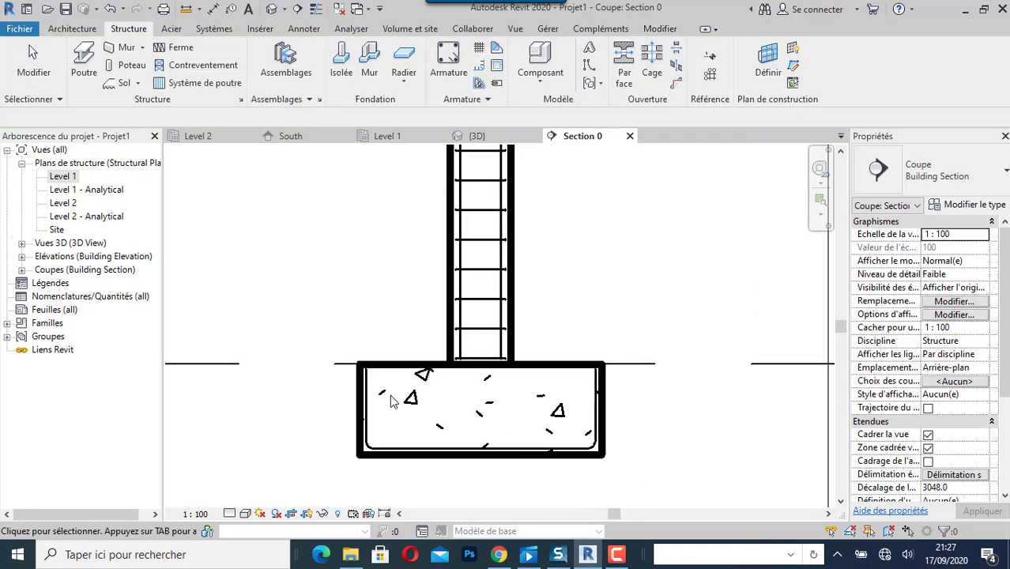
# Shorten both upright legs of the footing's N12 bar equally so that their ends sit below the top cover line.
pyautogui.click(407, 439)
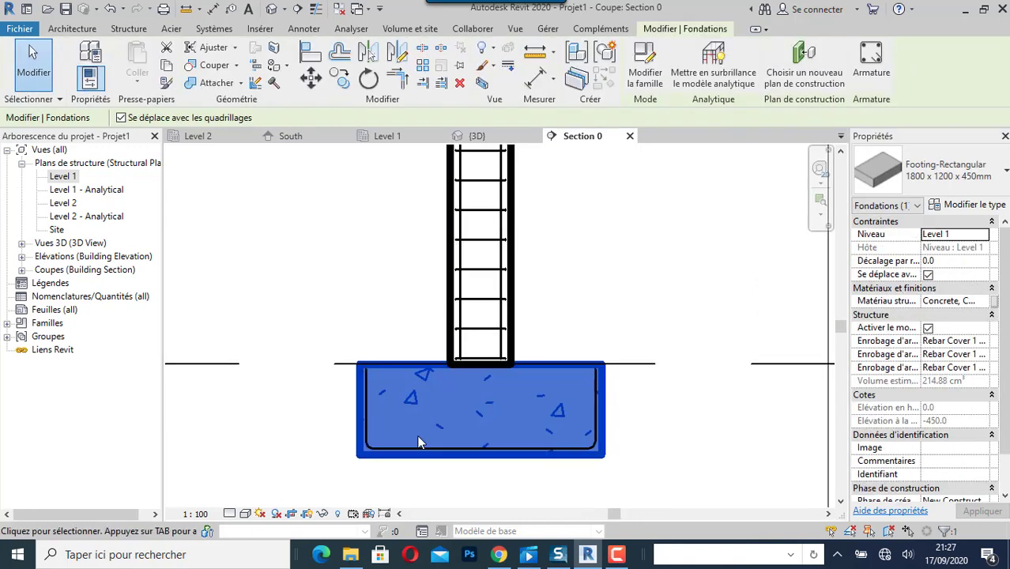
pyautogui.press('Escape')
pyautogui.scroll(2, 408, 455)
pyautogui.scroll(1, 408, 456)
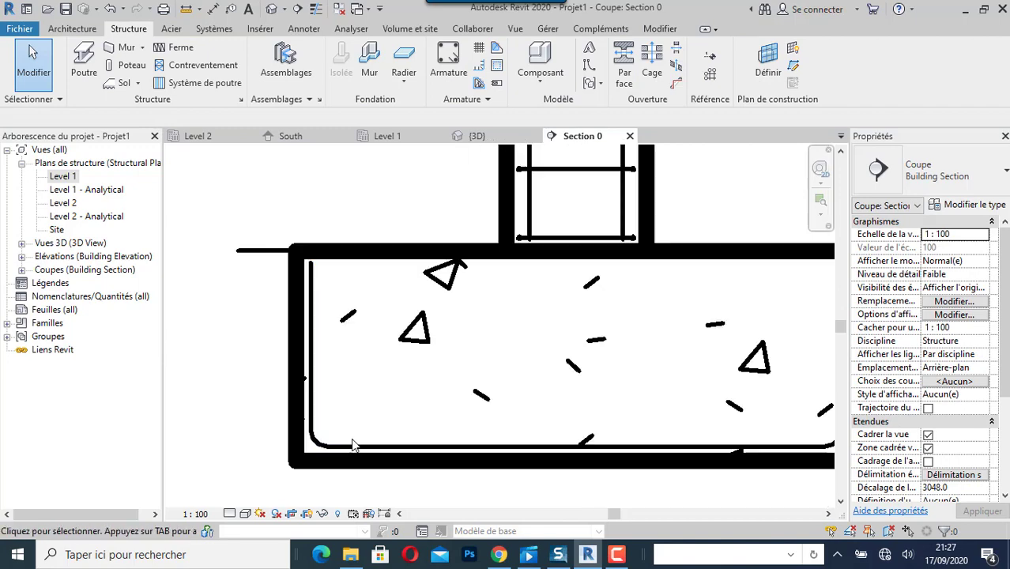
pyautogui.click(353, 448)
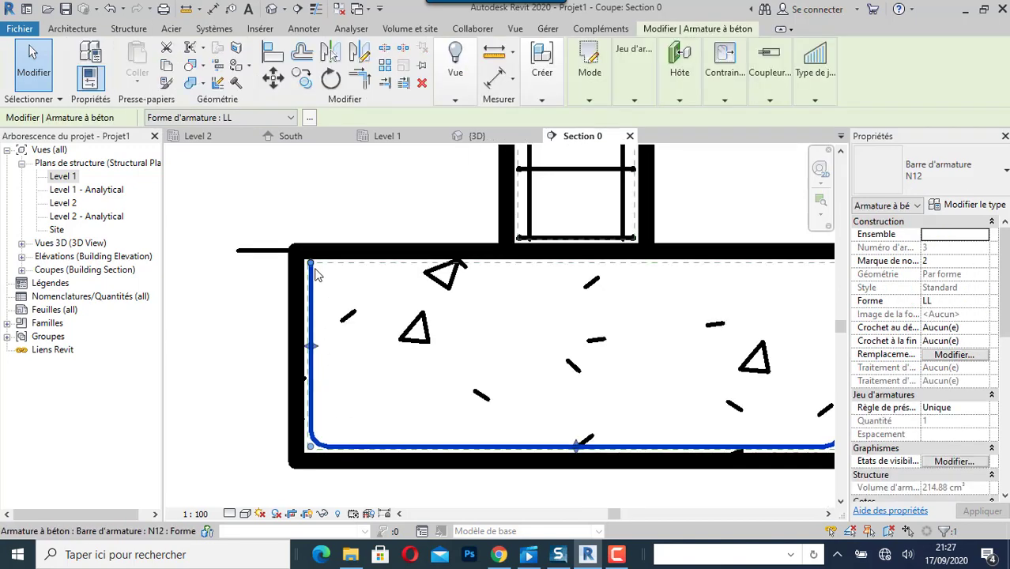
pyautogui.moveTo(312, 269); pyautogui.dragTo(310, 310)
pyautogui.scroll(-2, 229, 286)
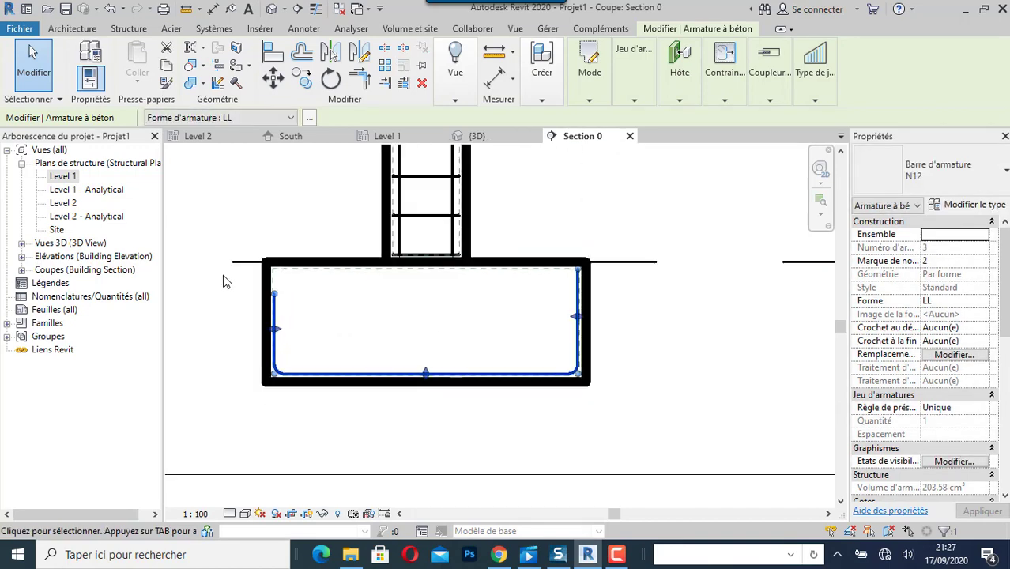
pyautogui.moveTo(577, 272); pyautogui.dragTo(578, 295)
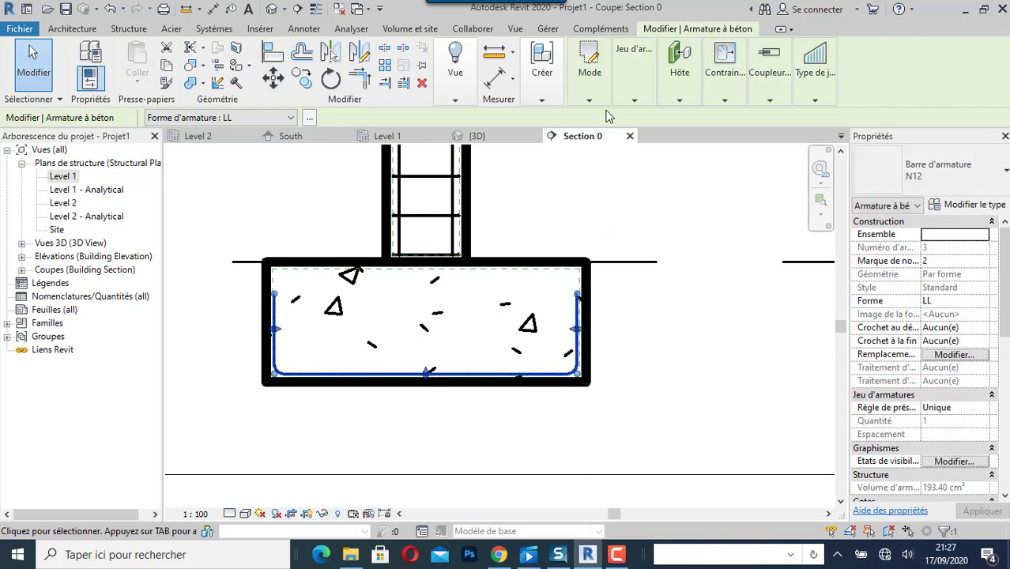
# Set the footing bar's layout rule to maximum spacing (Espacement maximum) with a spacing of 100 mm.
pyautogui.click(634, 103)
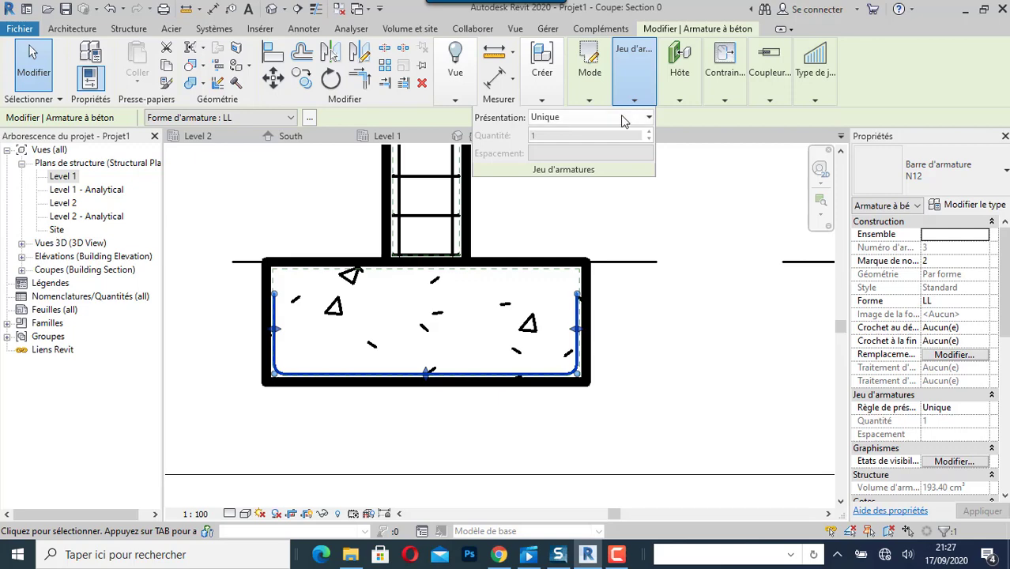
pyautogui.click(624, 120)
pyautogui.press('Escape')
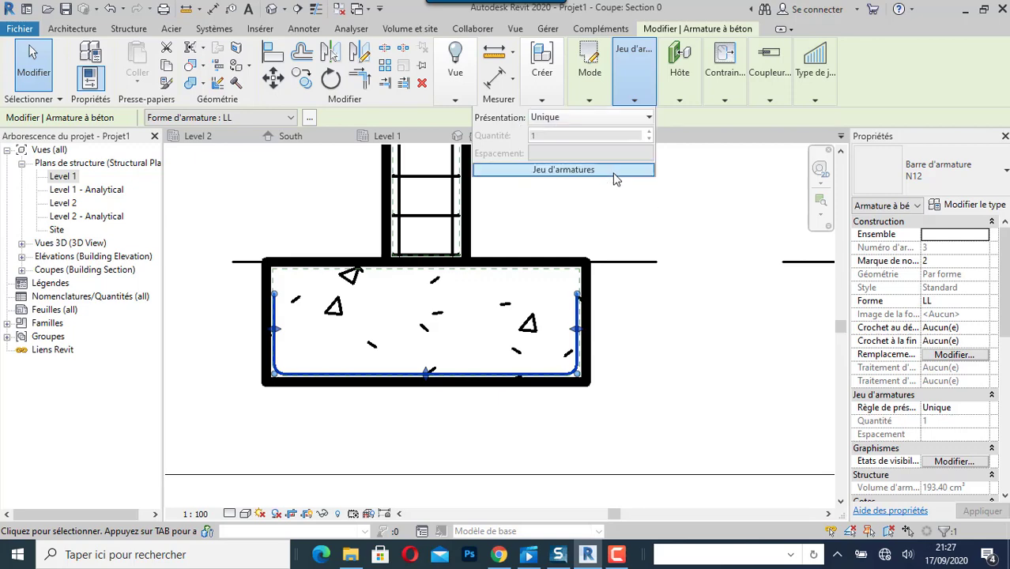
pyautogui.click(617, 125)
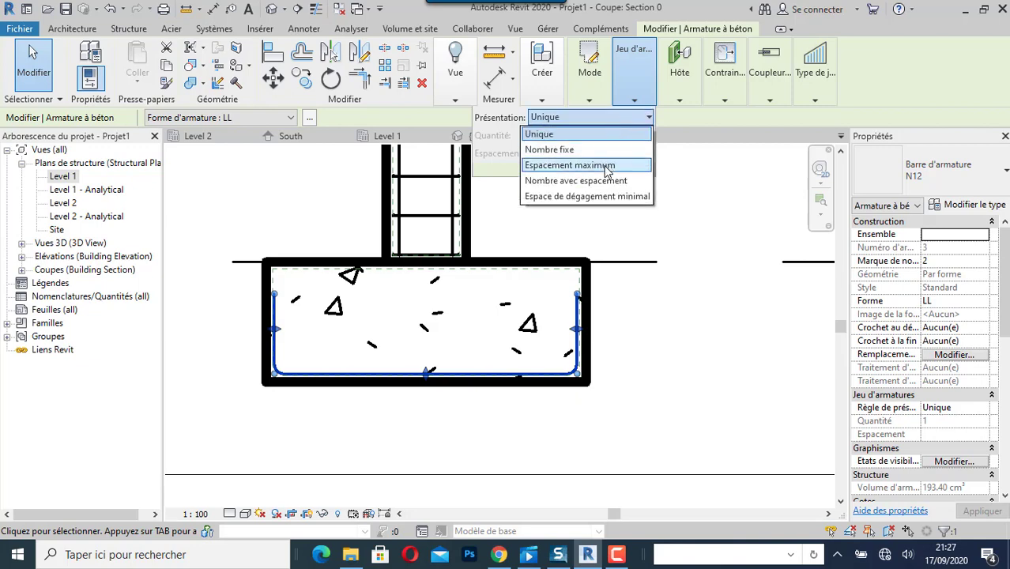
pyautogui.click(607, 166)
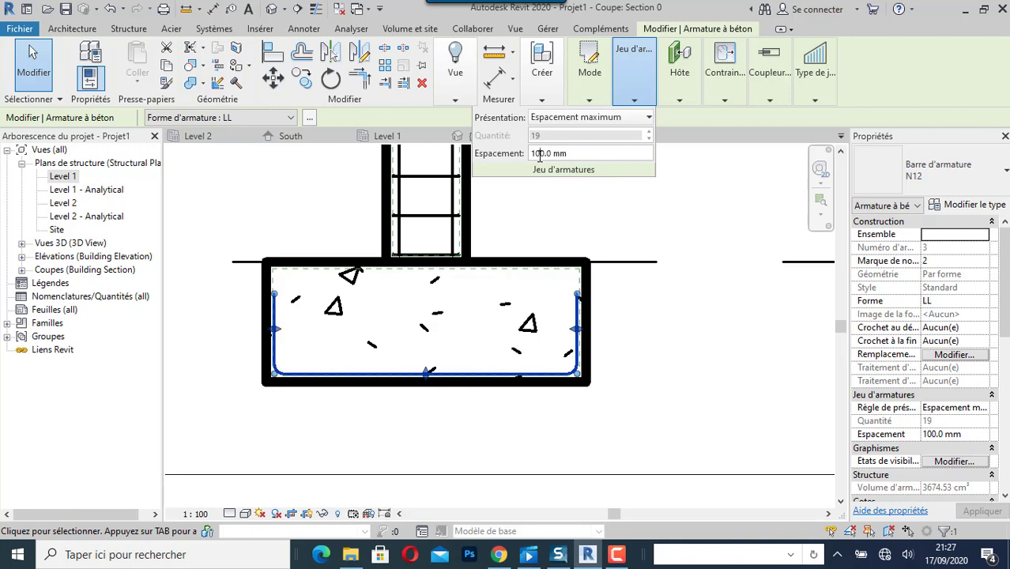
pyautogui.press('Return')
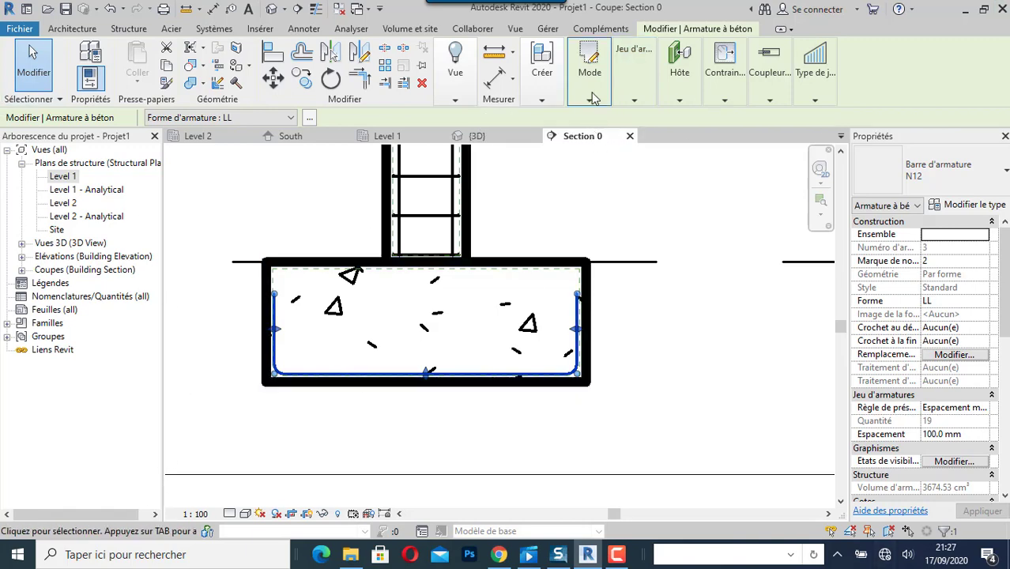
pyautogui.moveTo(630, 100)
pyautogui.click(536, 153)
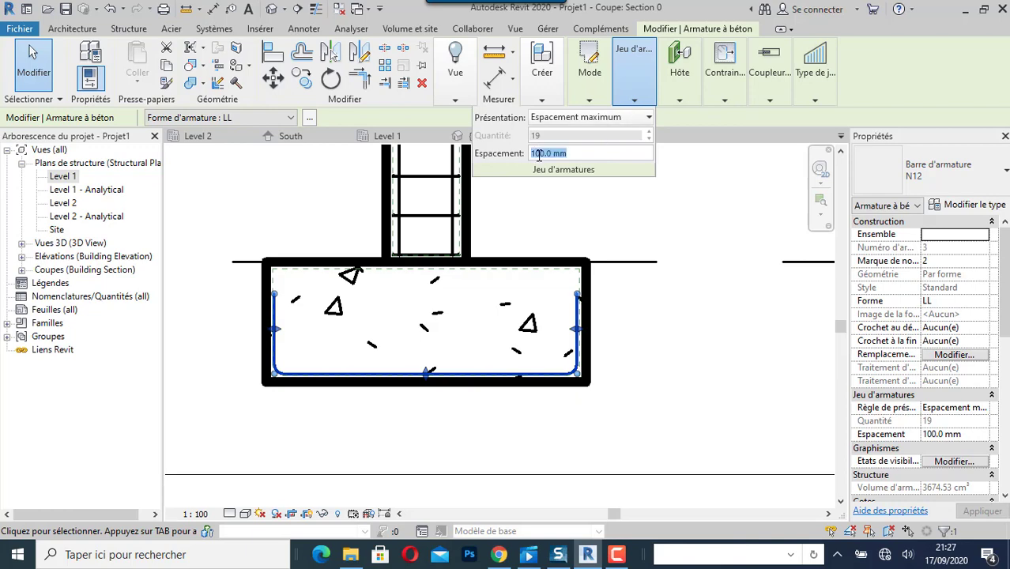
pyautogui.click(540, 155)
pyautogui.click(716, 161)
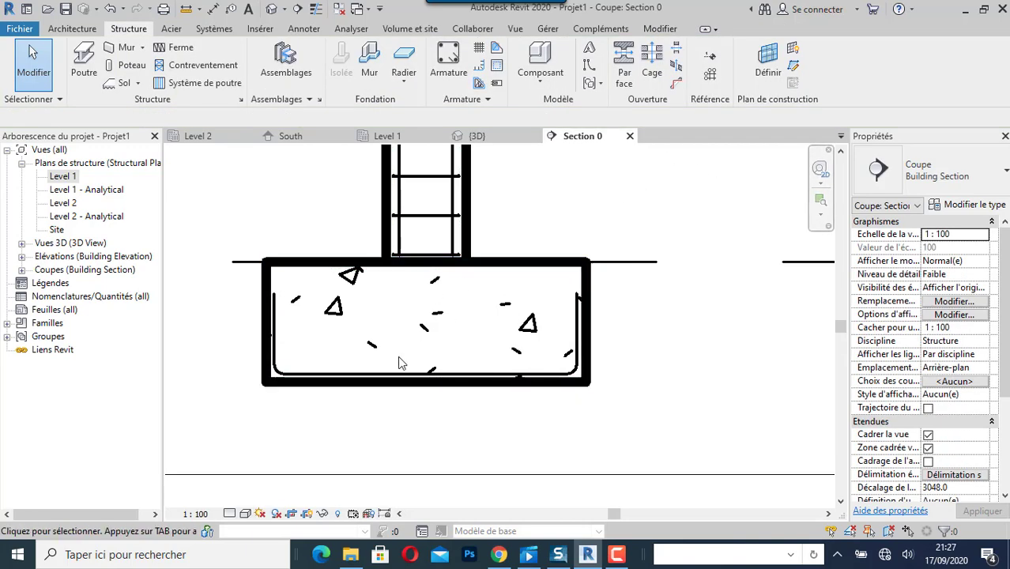
# Draw a second section line in the Level 1 plan, running vertically through the column and footing and crossing the existing section line.
pyautogui.scroll(-5, 399, 361)
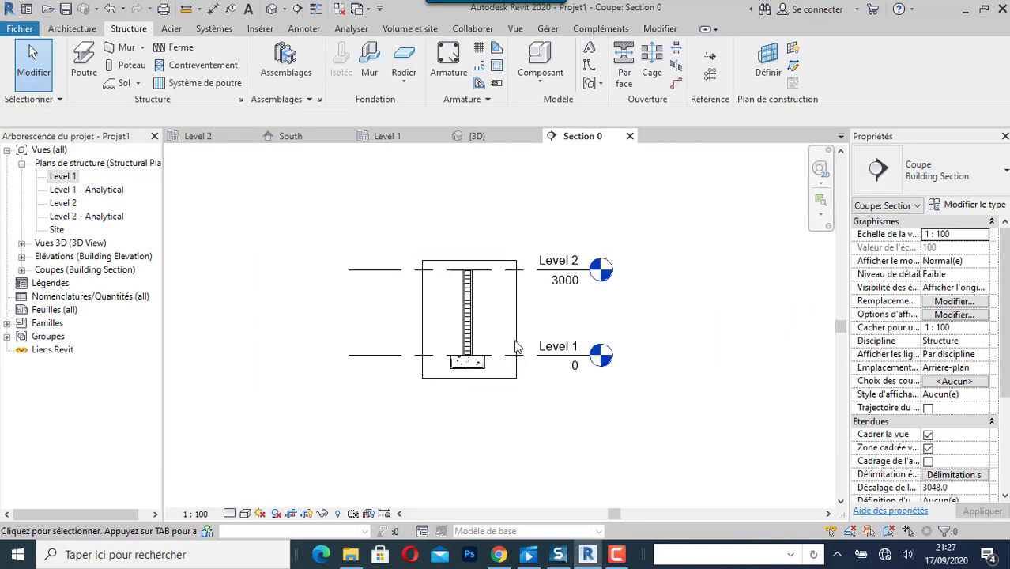
pyautogui.scroll(4, 513, 346)
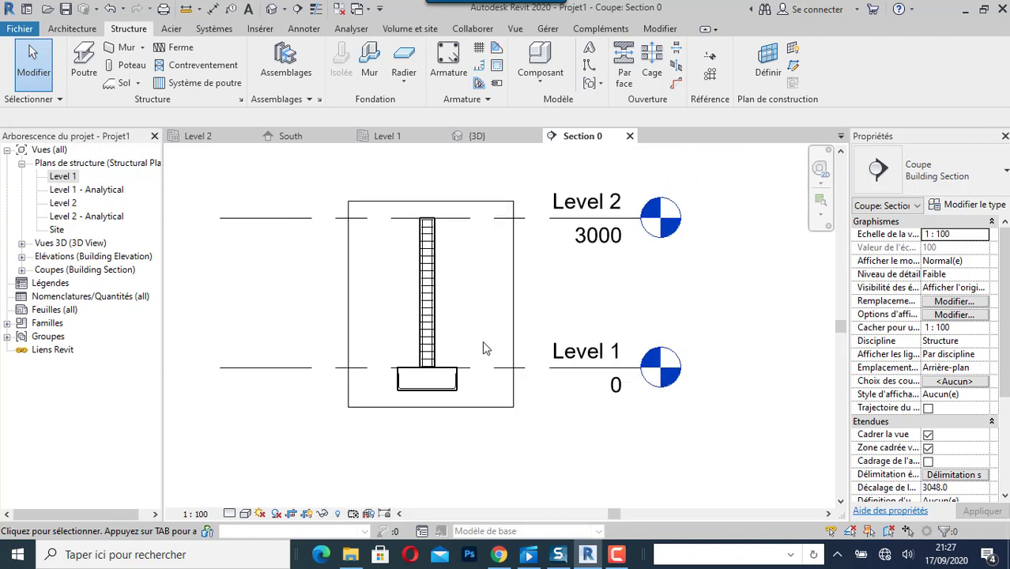
pyautogui.click(387, 135)
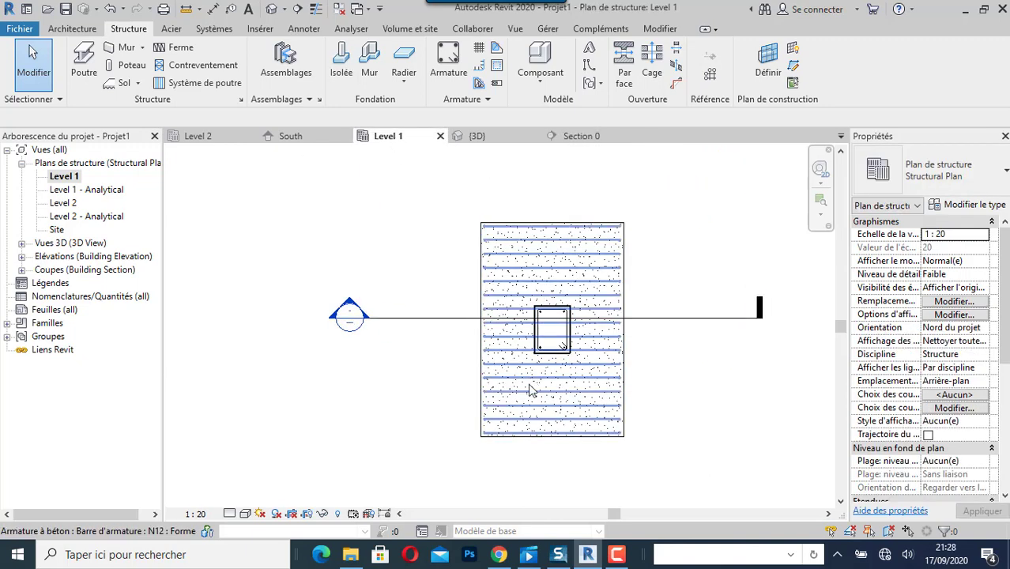
pyautogui.scroll(2, 629, 349)
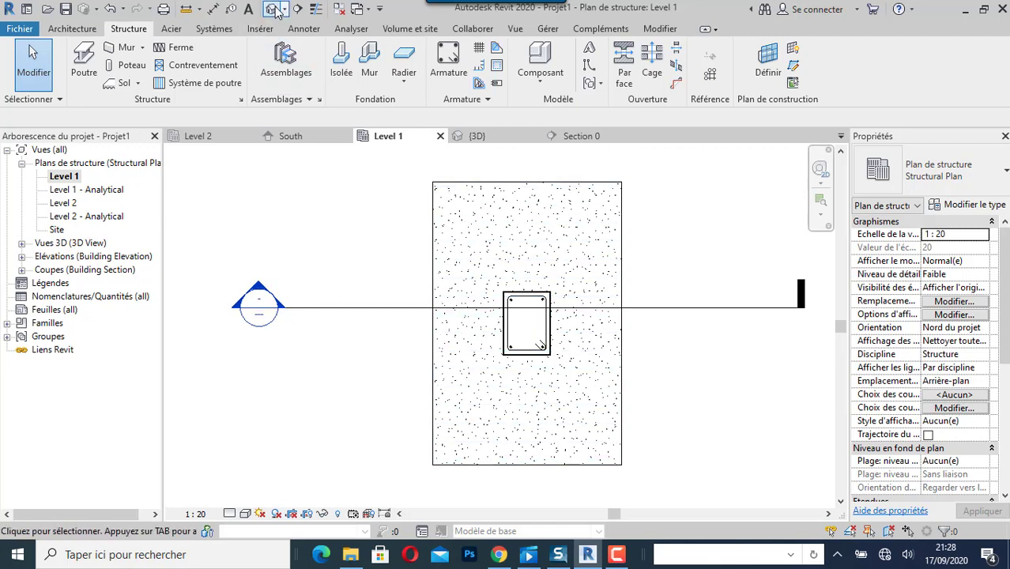
pyautogui.click(297, 16)
pyautogui.scroll(-3, 517, 285)
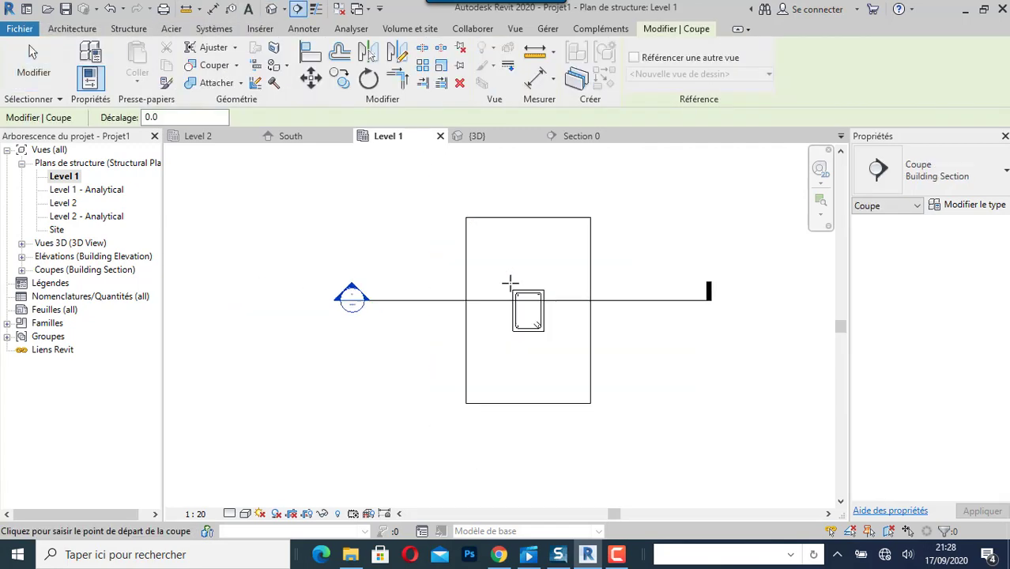
pyautogui.click(518, 204)
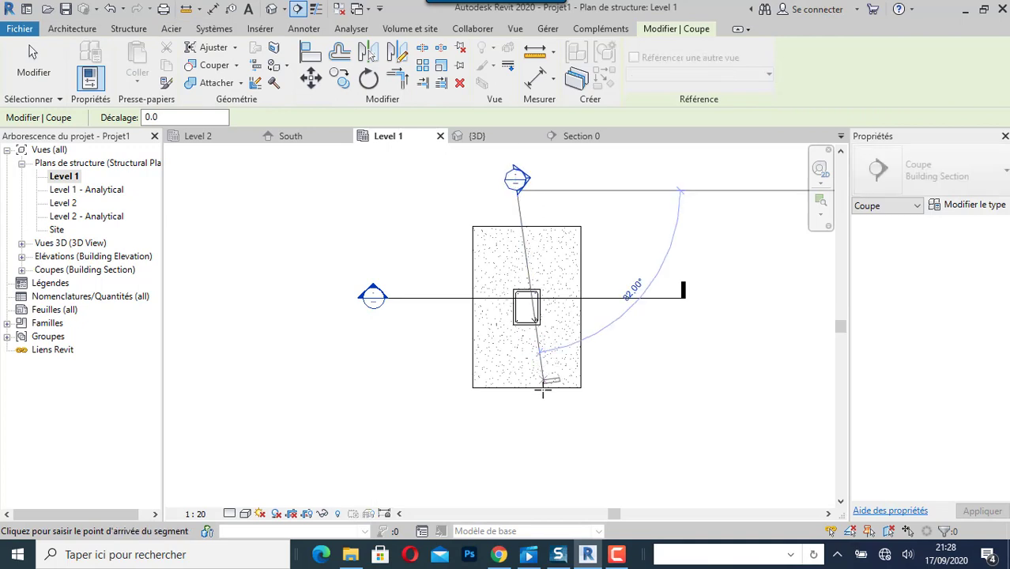
pyautogui.click(517, 447)
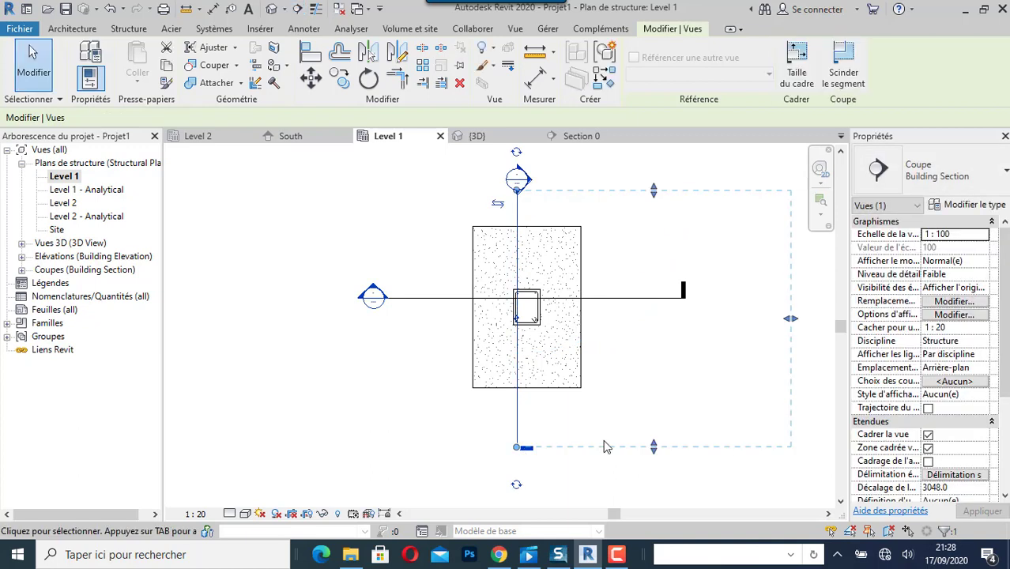
# Reduce the new section's view depth to about 2357 mm and open its view.
pyautogui.scroll(-2, 509, 427)
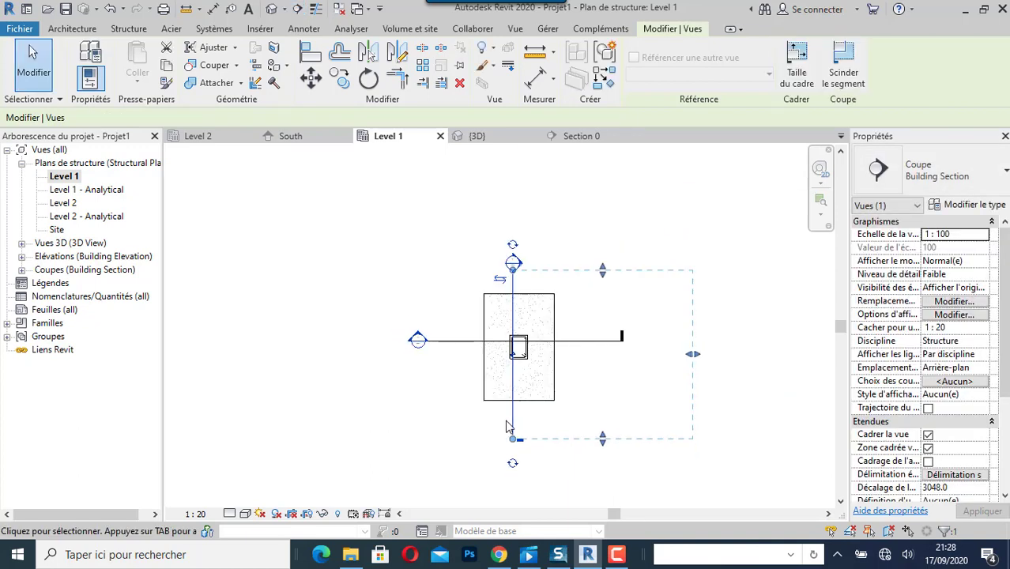
pyautogui.scroll(2, 708, 370)
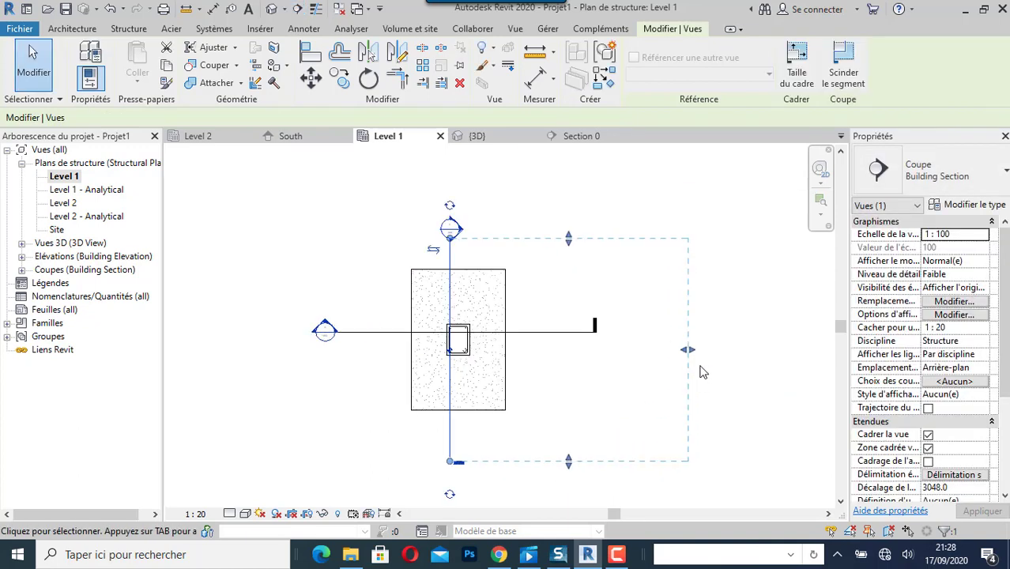
pyautogui.moveTo(688, 350); pyautogui.dragTo(634, 353)
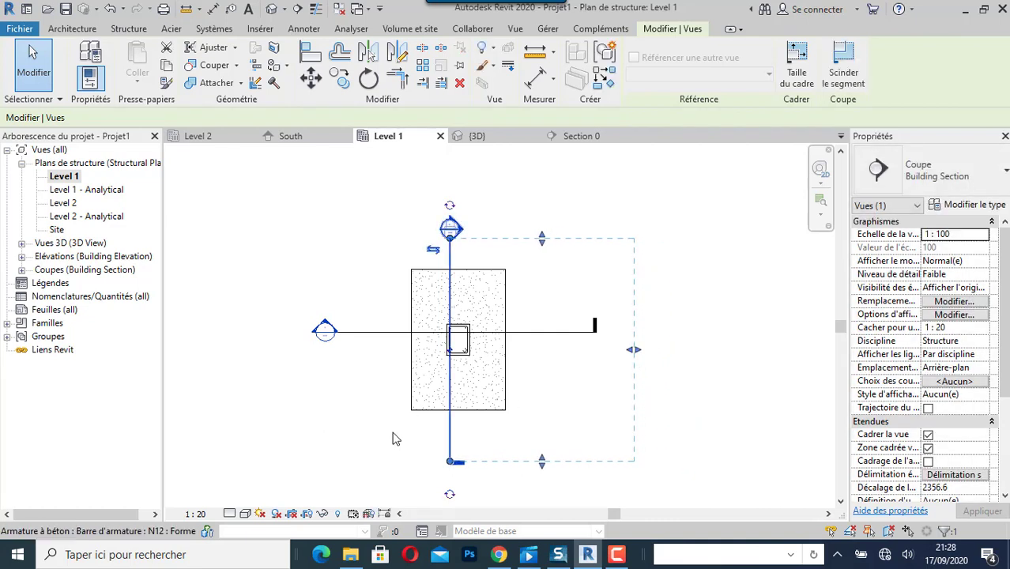
pyautogui.click(257, 426)
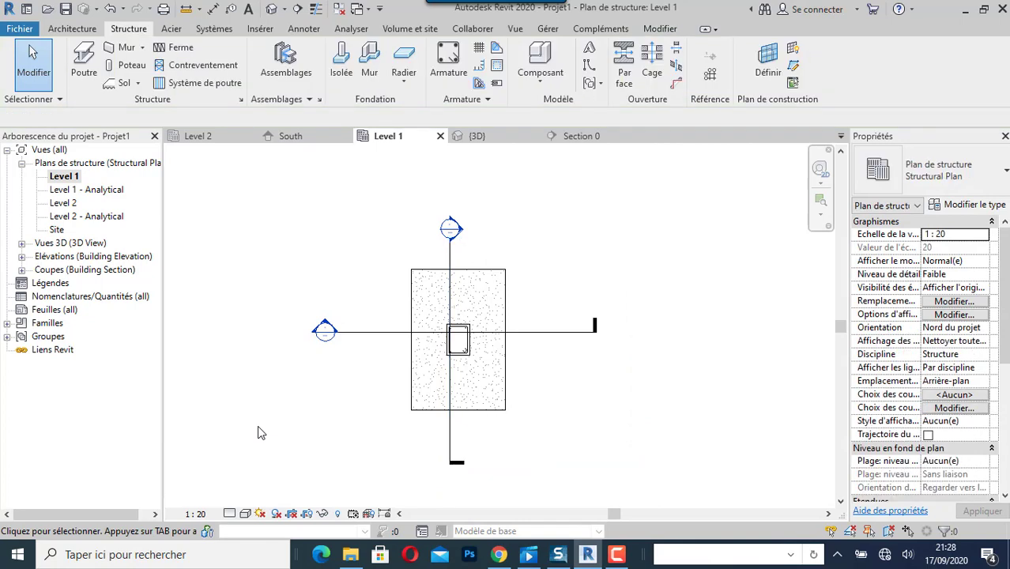
pyautogui.doubleClick(452, 229)
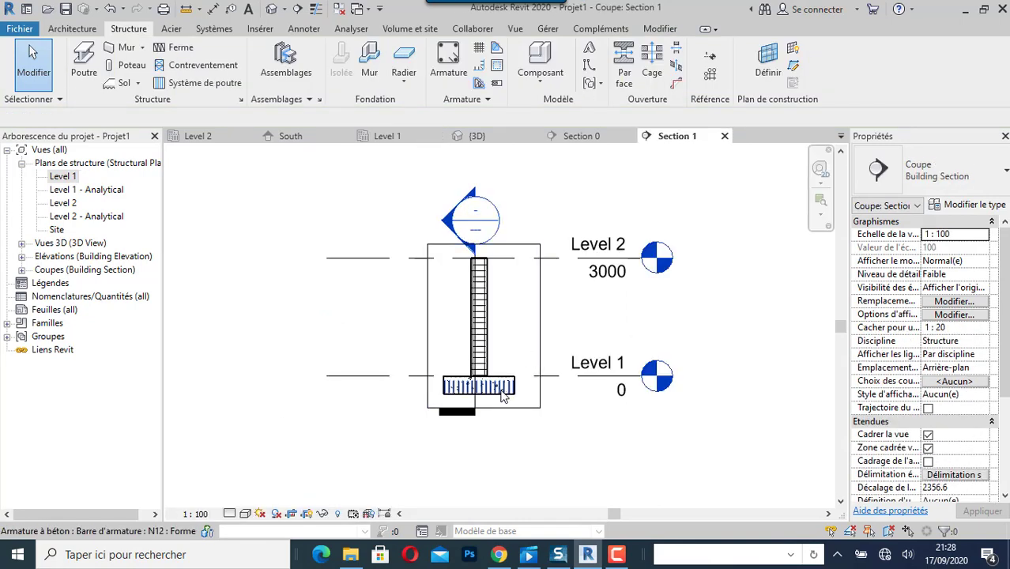
# Place an N12 rebar of shape LL in the footing in the Section 1 view, with its long leg along the base.
pyautogui.scroll(5, 502, 395)
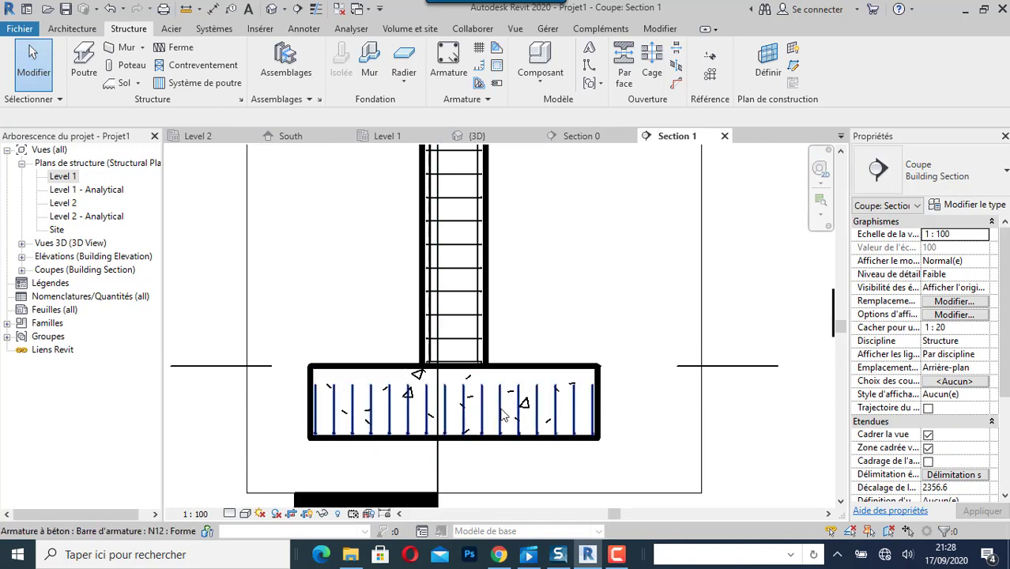
pyautogui.click(447, 57)
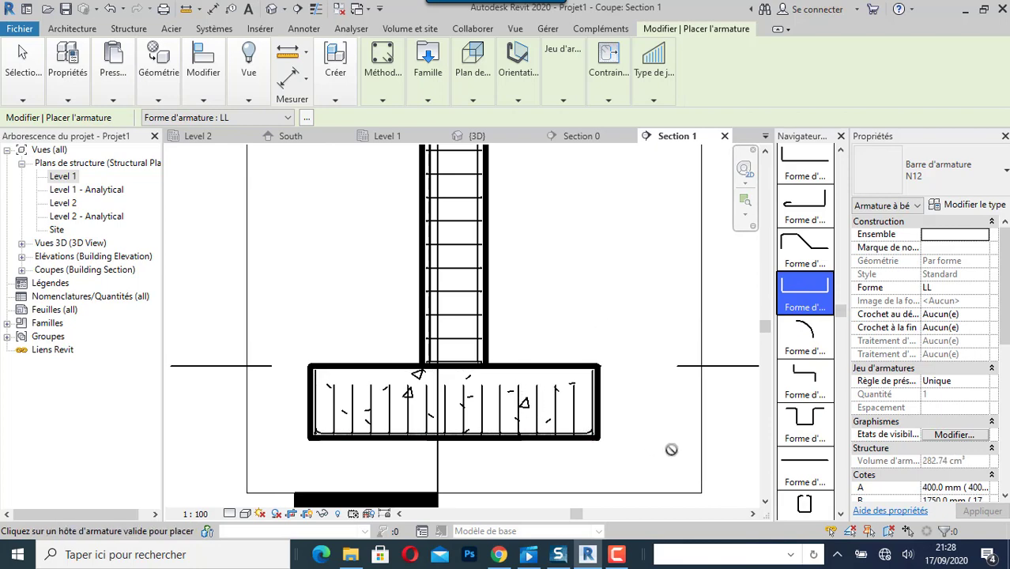
pyautogui.press('Escape')
pyautogui.press('Escape')
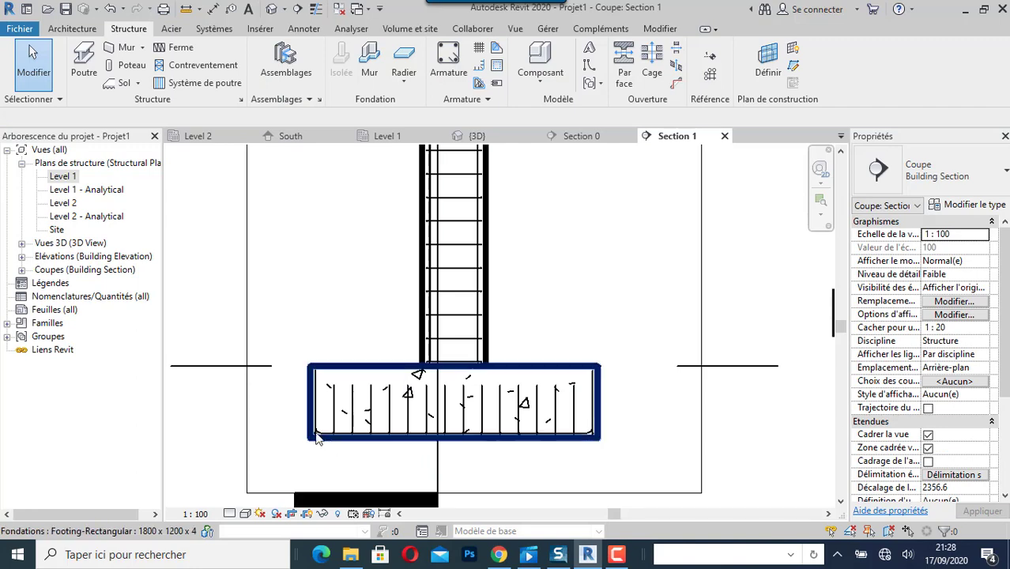
# Move both upright legs of the new N12 bar slightly inward, clear of the outermost bars of the existing footing set.
pyautogui.scroll(3, 330, 435)
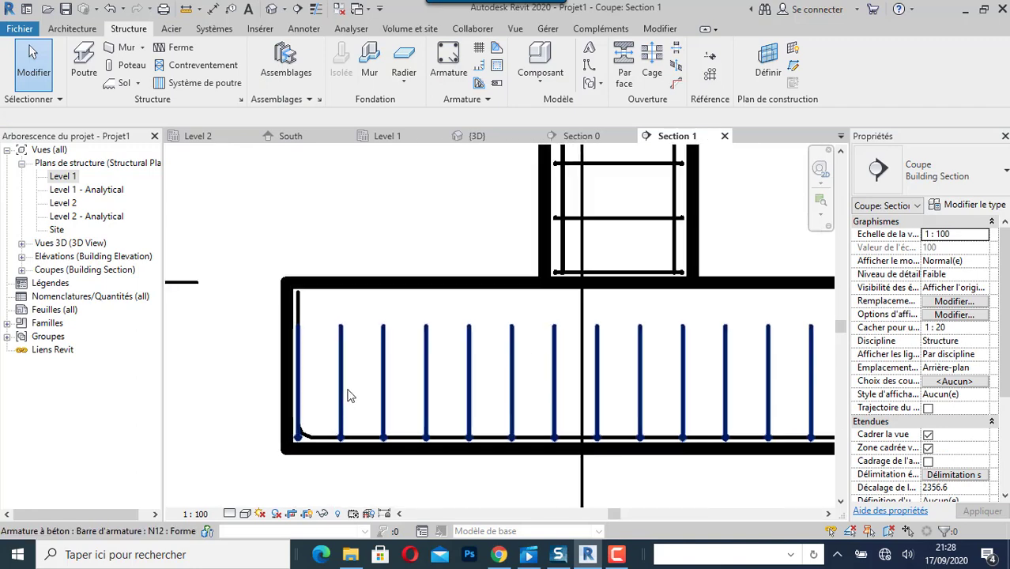
pyautogui.click(319, 441)
pyautogui.press('Escape')
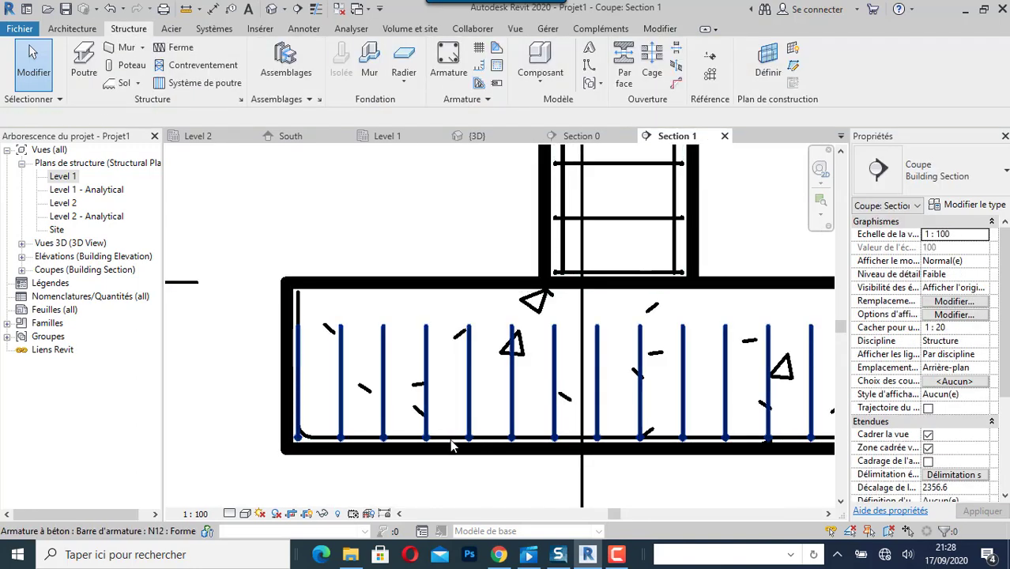
pyautogui.click(450, 442)
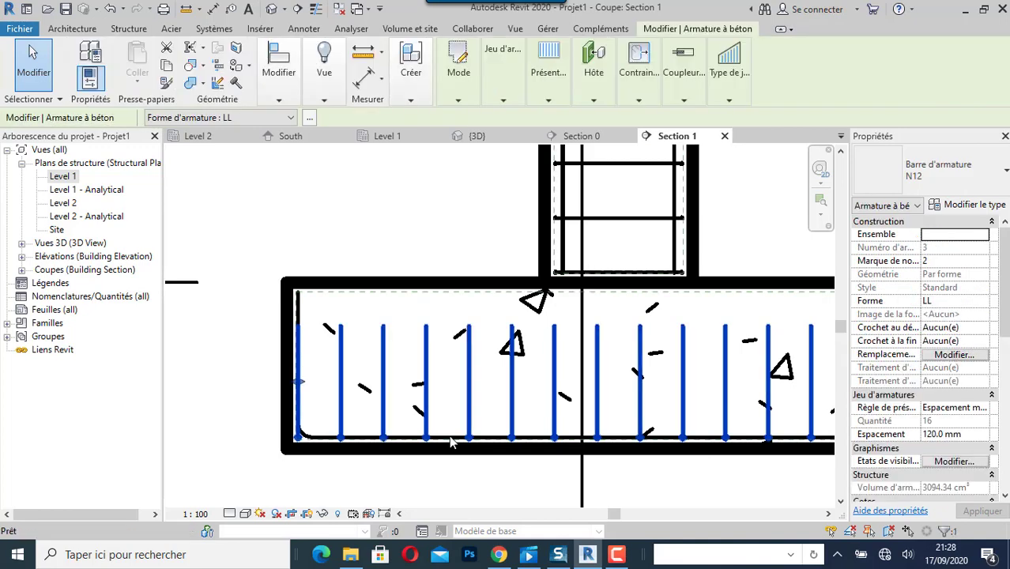
pyautogui.press('Escape')
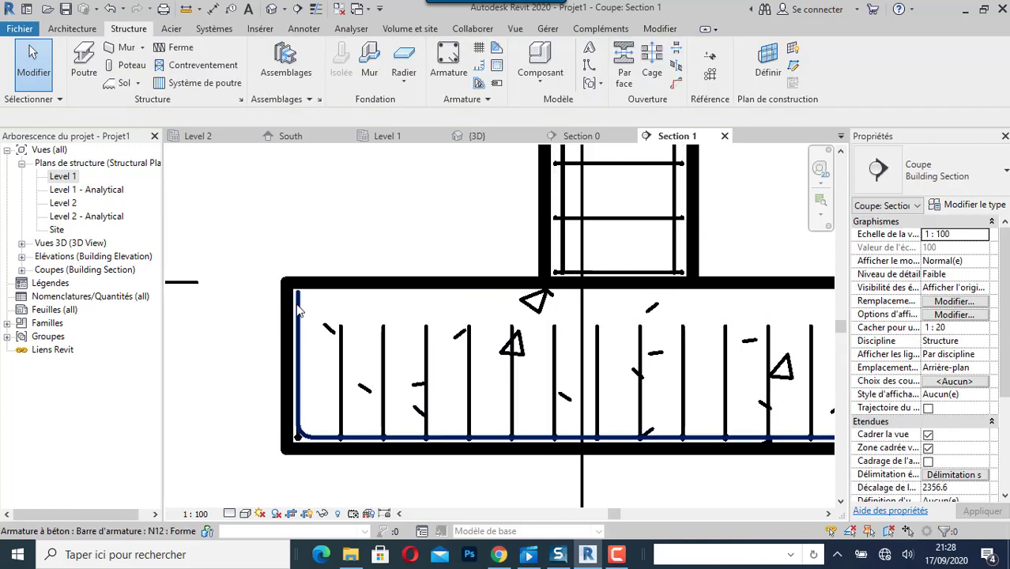
pyautogui.click(452, 438)
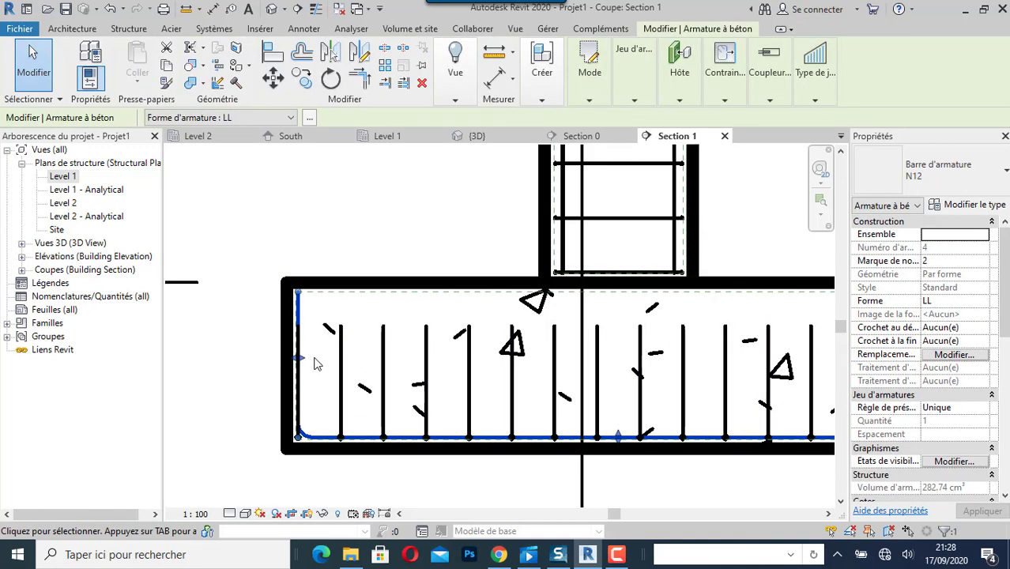
pyautogui.moveTo(301, 362); pyautogui.dragTo(305, 352)
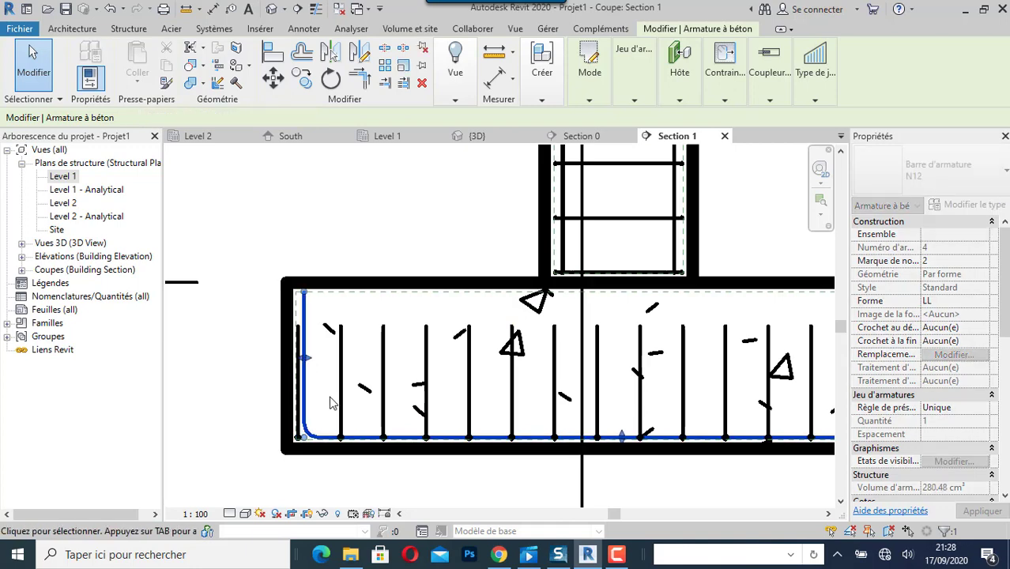
pyautogui.scroll(-3, 318, 392)
pyautogui.scroll(3, 710, 386)
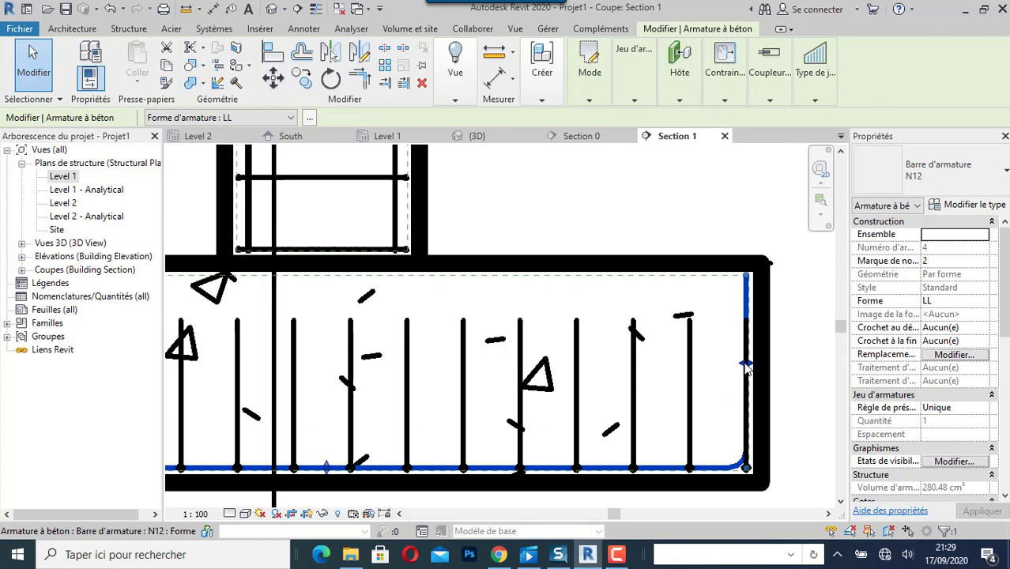
pyautogui.moveTo(745, 367); pyautogui.dragTo(737, 364)
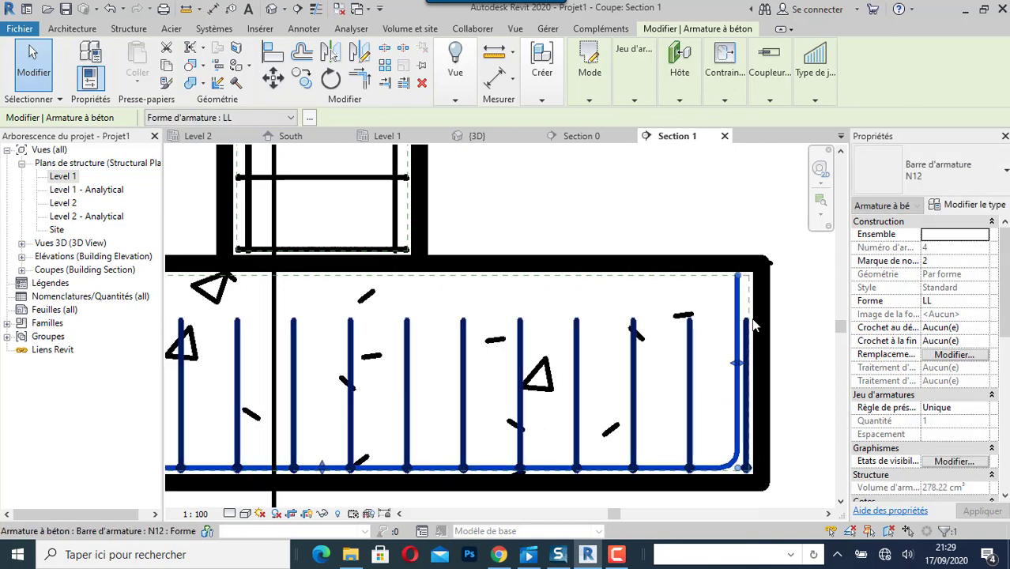
# Shorten both upright legs to about the height of the existing footing bars and raise the long leg slightly above those bars' base.
pyautogui.moveTo(738, 278); pyautogui.dragTo(738, 320)
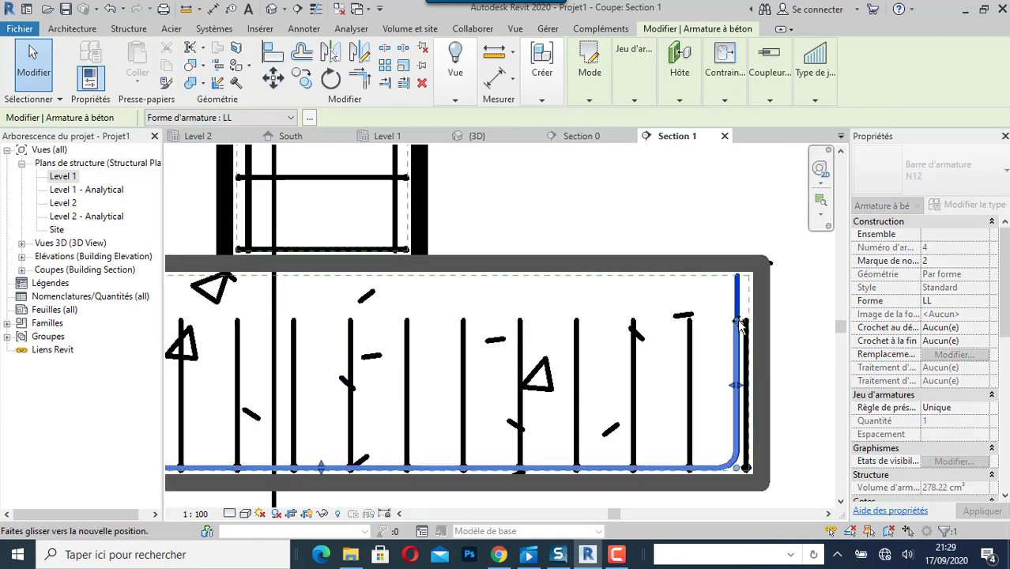
pyautogui.scroll(-2, 784, 329)
pyautogui.scroll(-1, 784, 330)
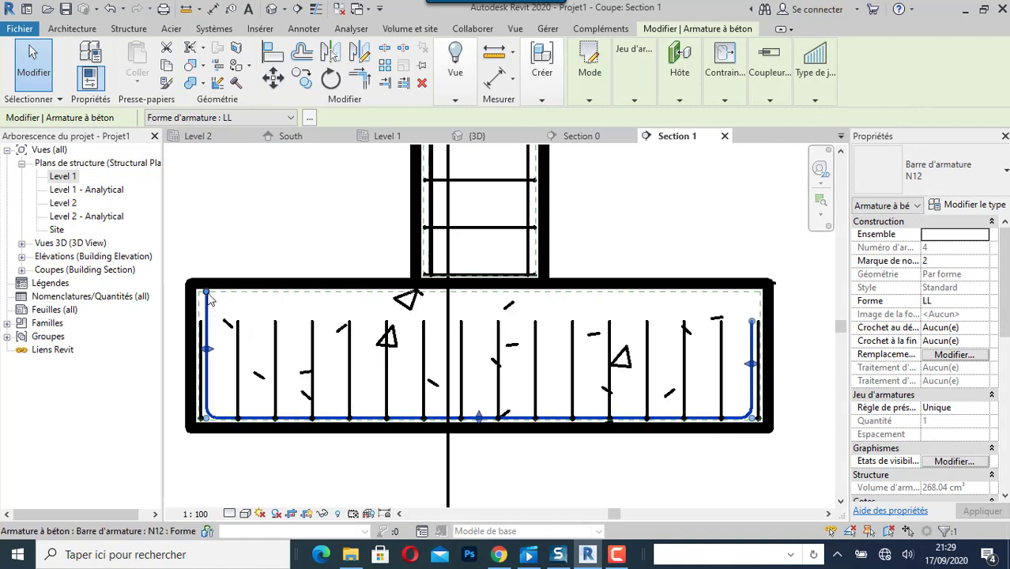
pyautogui.moveTo(206, 293); pyautogui.dragTo(207, 324)
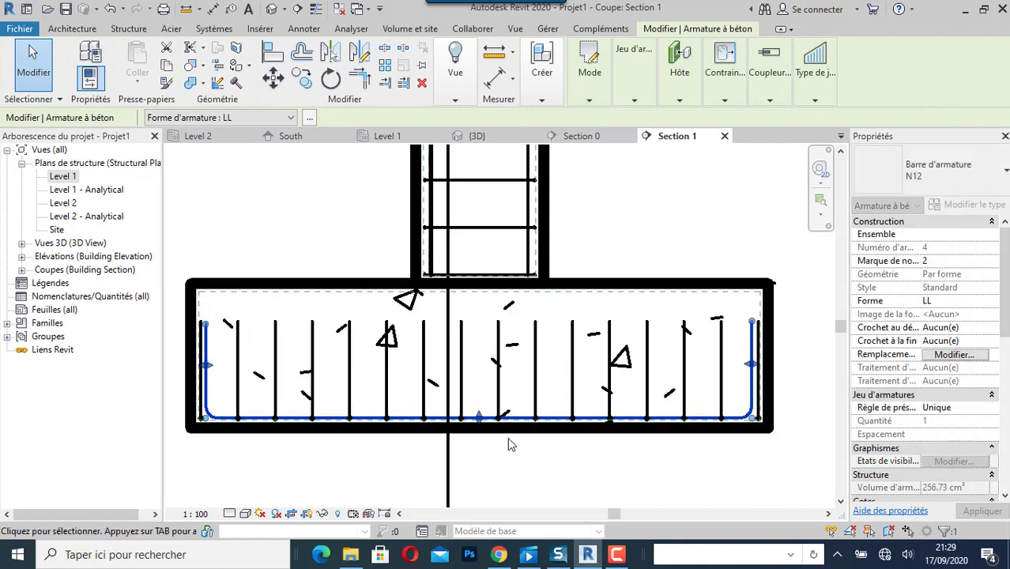
pyautogui.moveTo(480, 419); pyautogui.dragTo(480, 413)
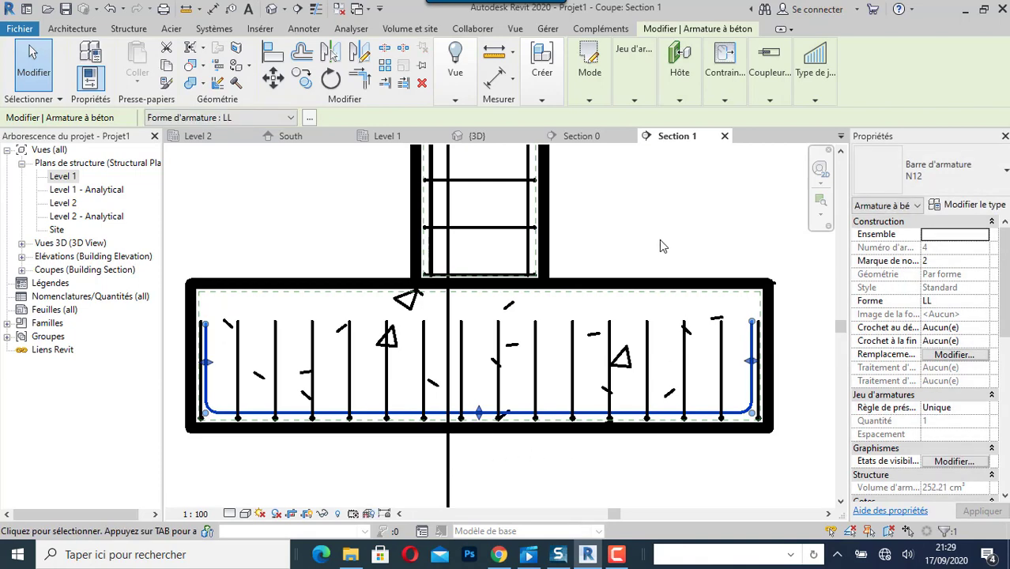
# Set the new footing bar's layout rule to maximum spacing (Espacement maximum) with a spacing of 100 mm in Section 1.
pyautogui.click(622, 102)
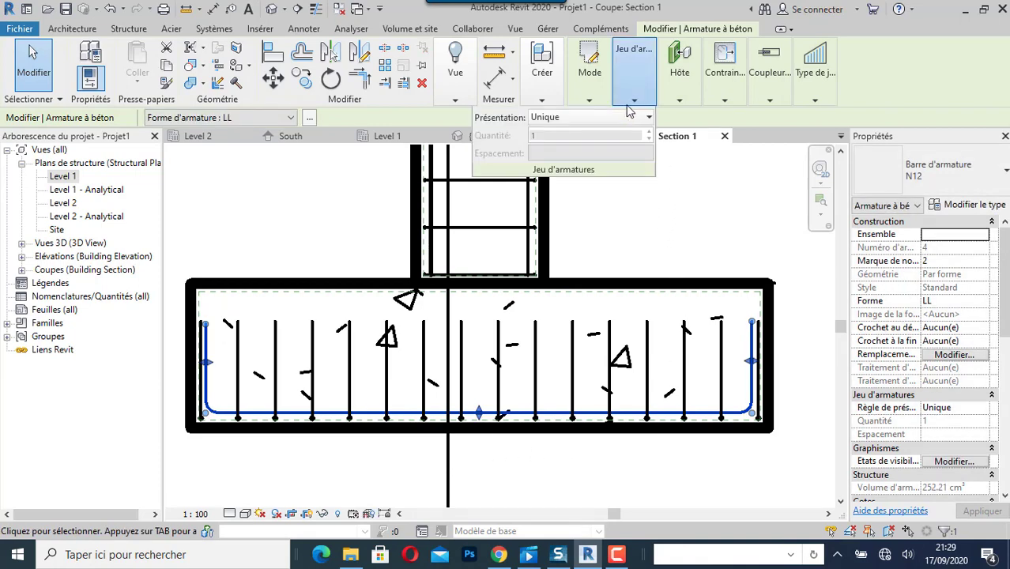
pyautogui.click(620, 118)
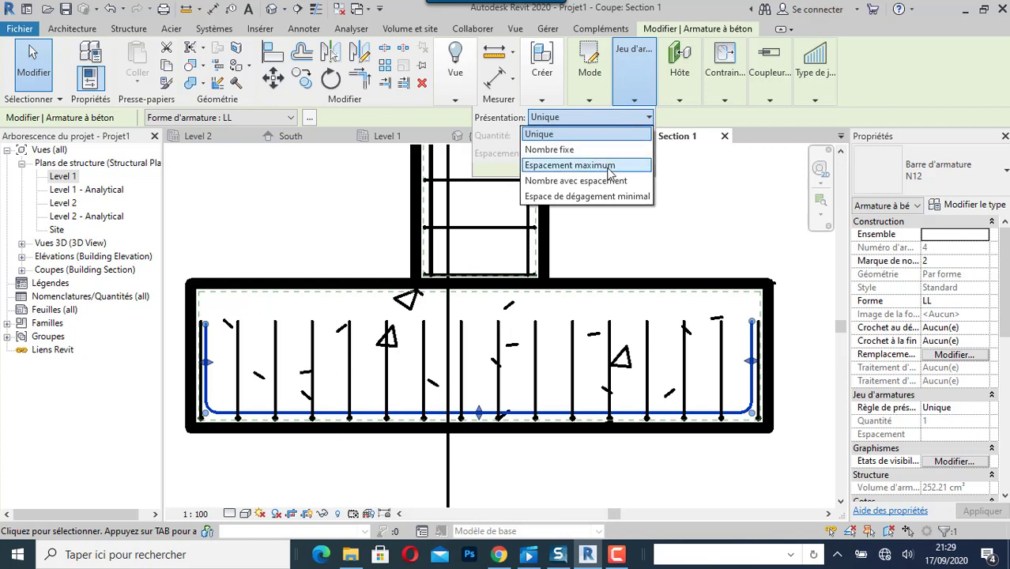
pyautogui.click(610, 167)
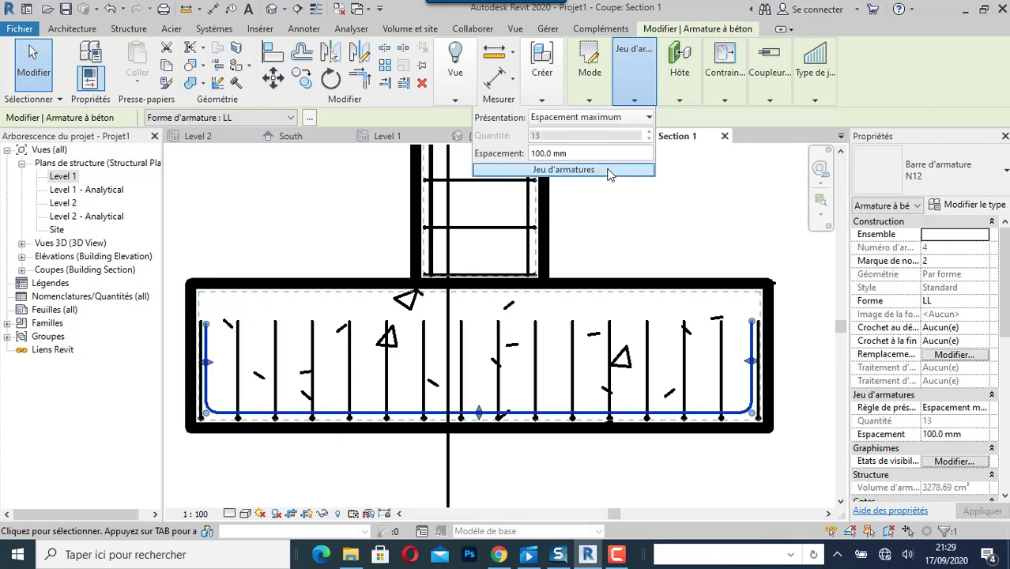
pyautogui.click(540, 155)
pyautogui.click(540, 154)
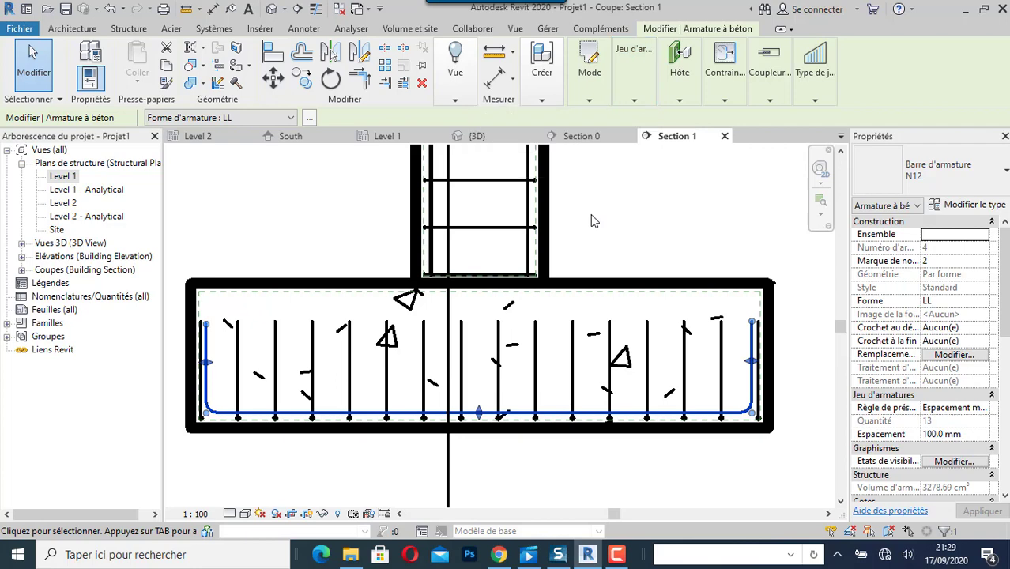
pyautogui.moveTo(635, 98)
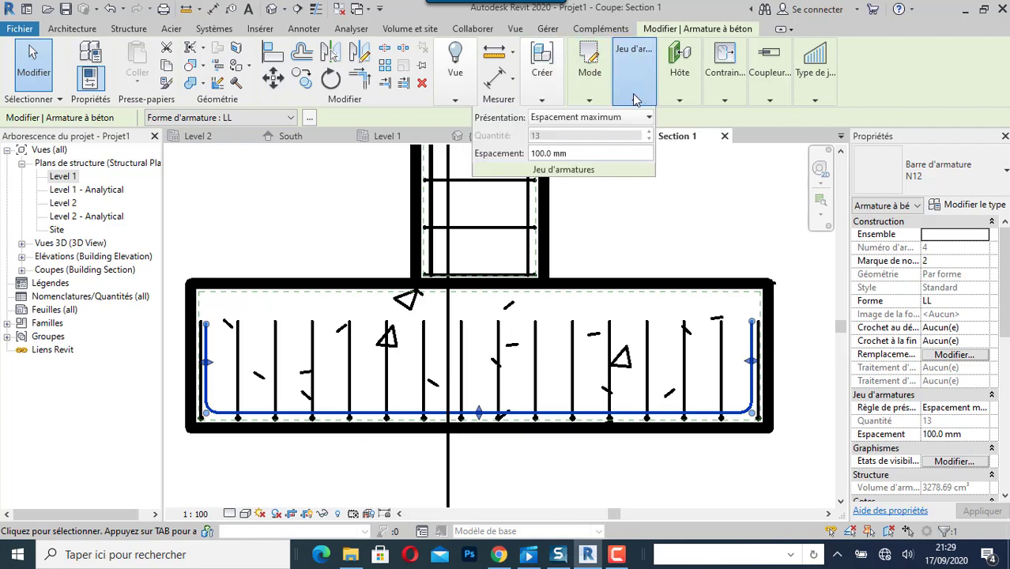
pyautogui.click(546, 153)
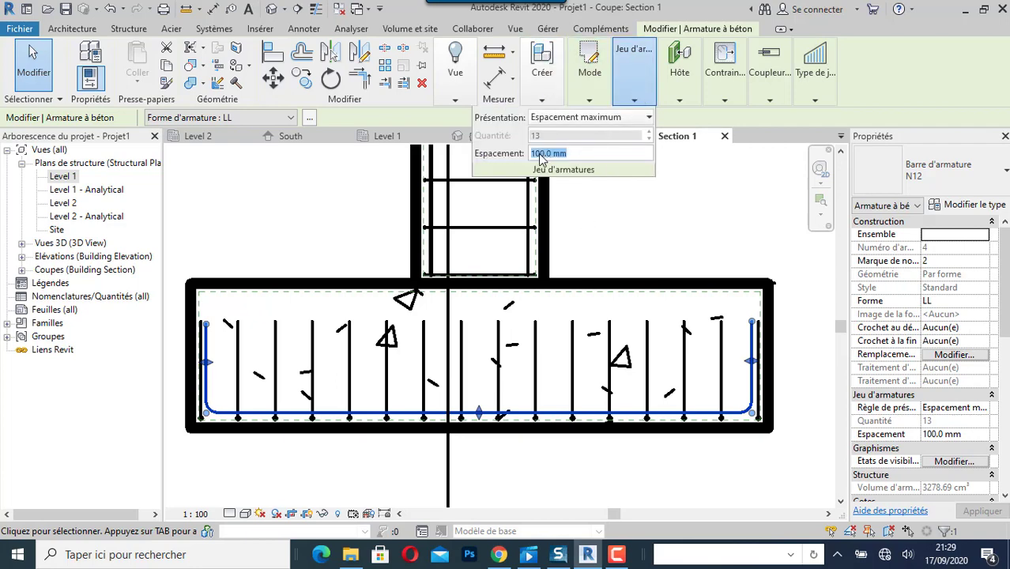
pyautogui.click(541, 155)
pyautogui.click(693, 198)
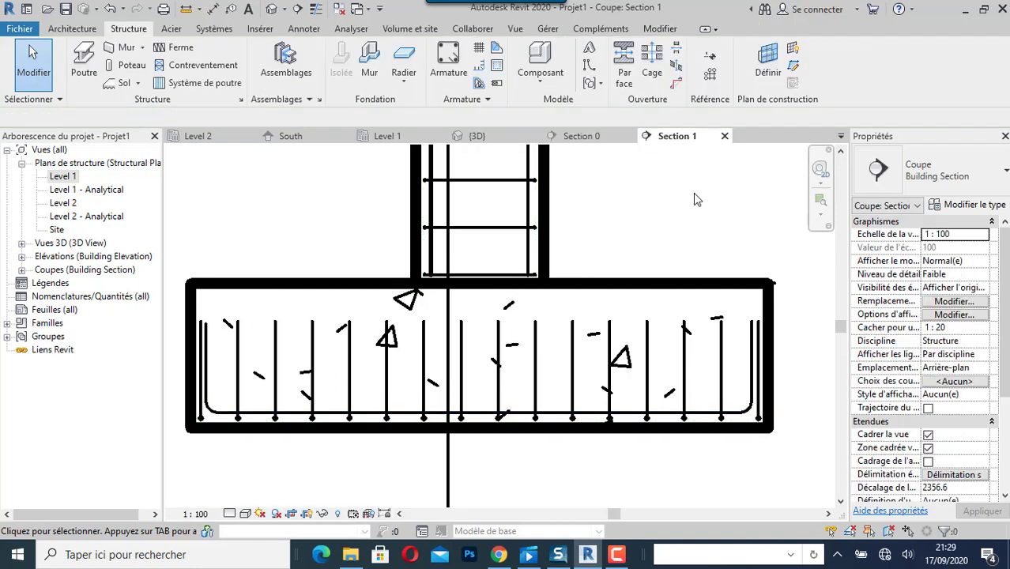
pyautogui.scroll(-8, 498, 339)
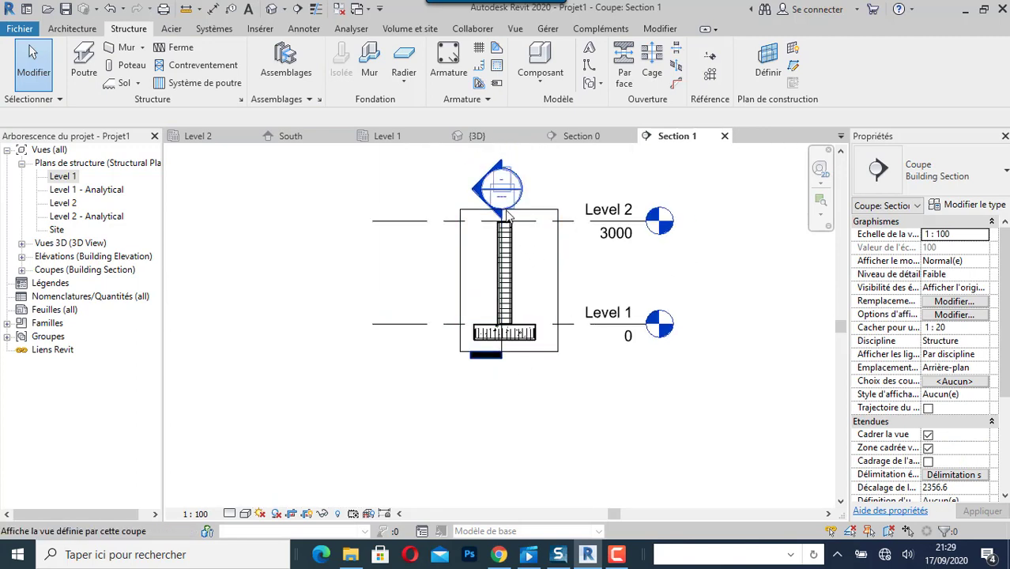
# Open the {3D} view and examine the footing's reinforcement in both directions.
pyautogui.scroll(2, 529, 252)
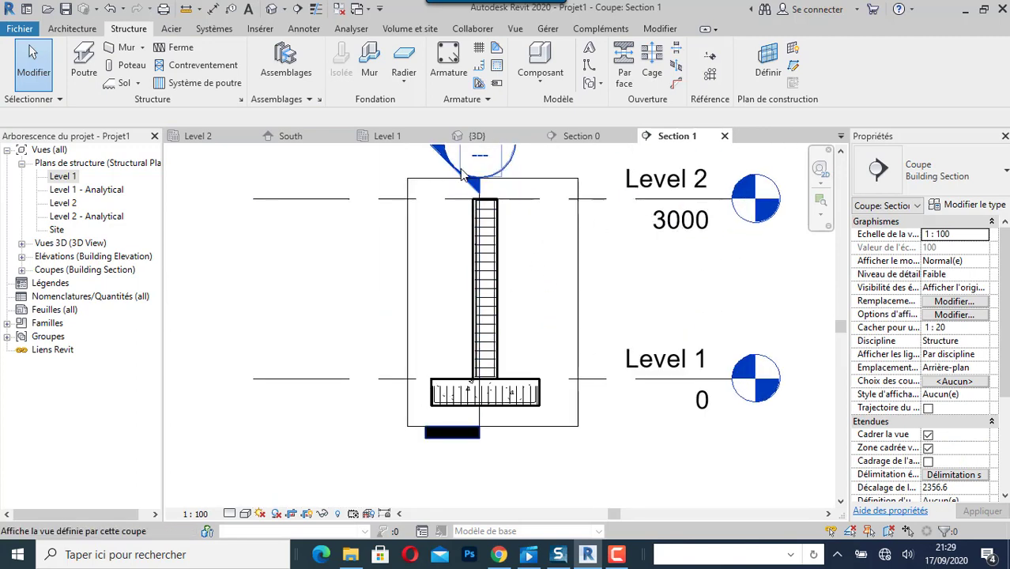
pyautogui.click(503, 142)
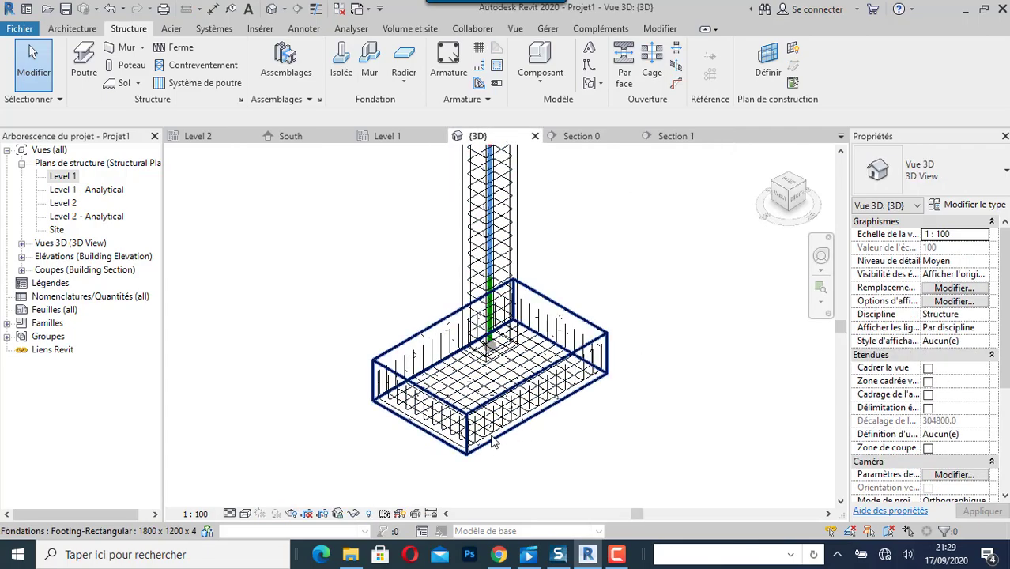
pyautogui.scroll(5, 491, 436)
pyautogui.scroll(-4, 457, 419)
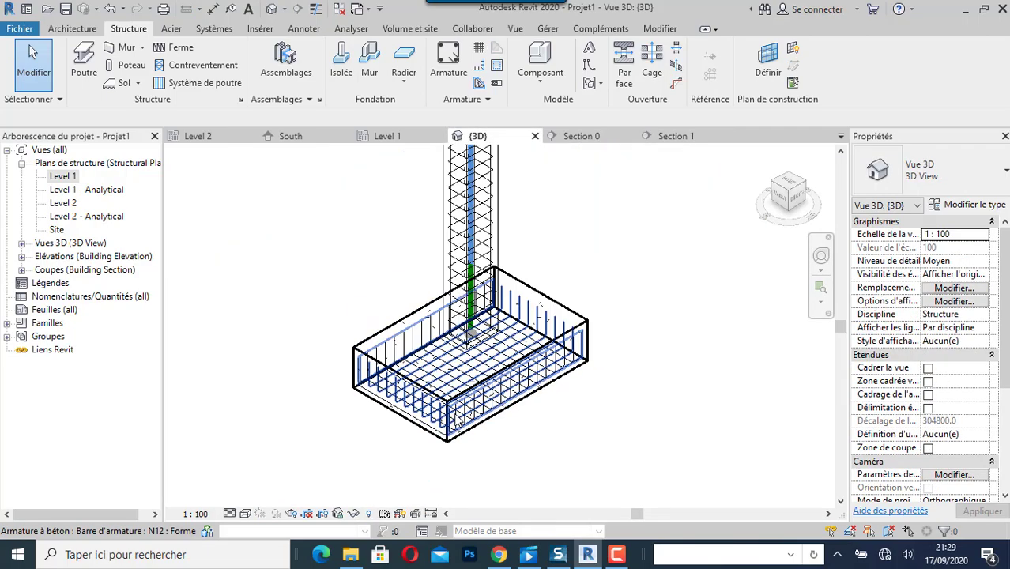
# Preview the column and footing in the Réaliste visual style and return the 3D view to Image filaire.
pyautogui.click(245, 513)
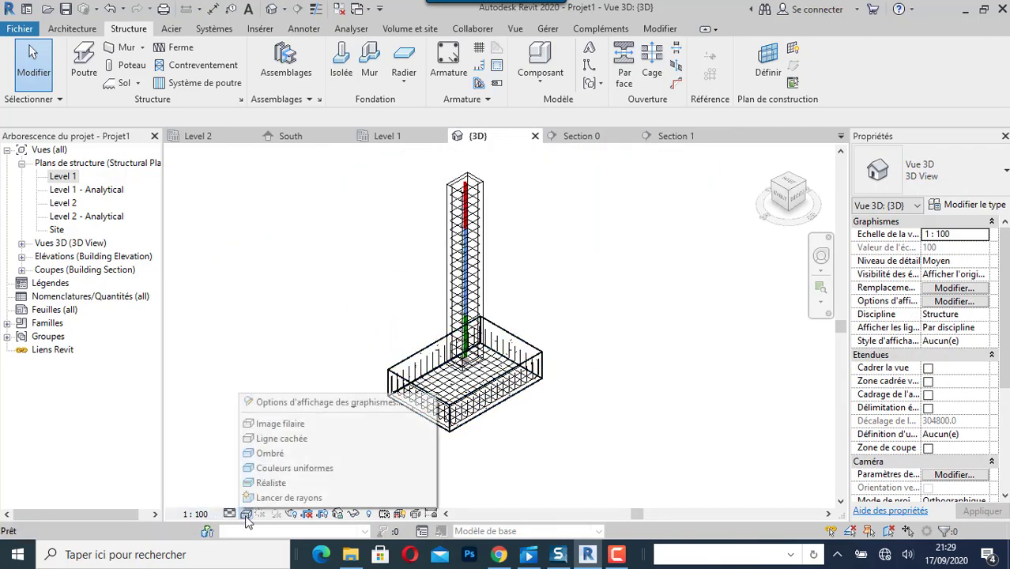
pyautogui.click(273, 479)
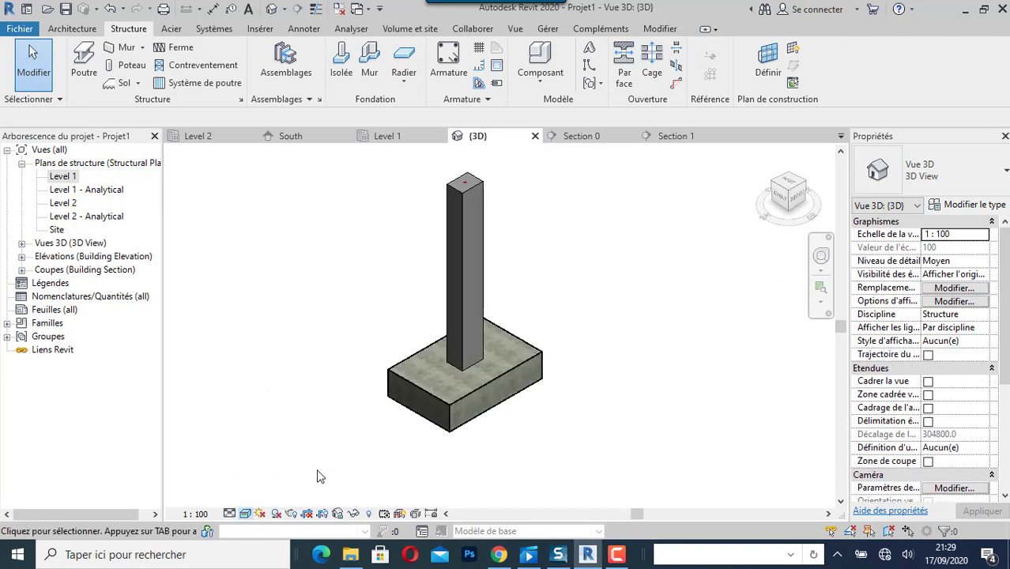
pyautogui.click(244, 515)
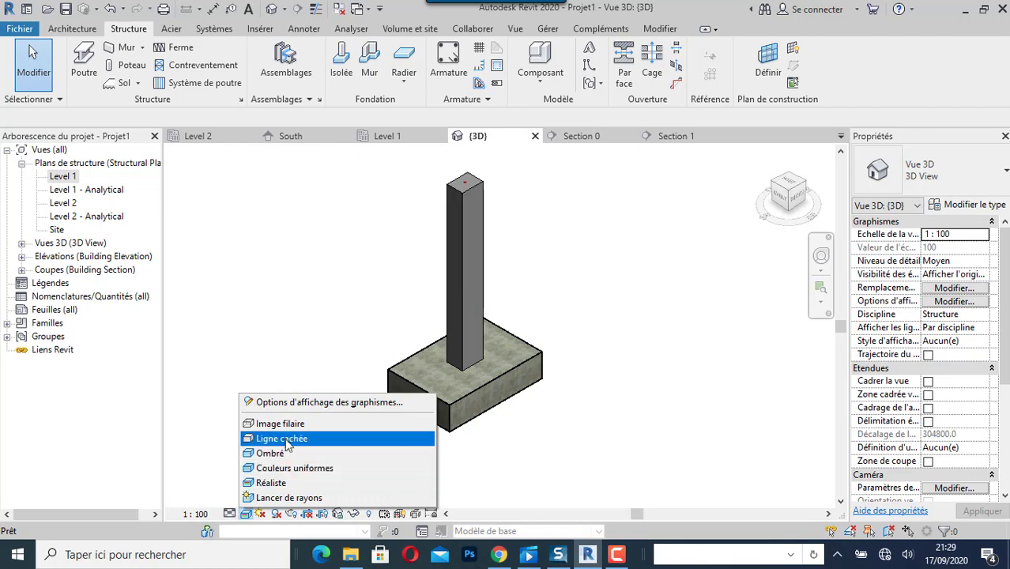
pyautogui.click(280, 424)
# Set one N12 footing bar set and the N6 column stirrups to display unobscured and as solid in the Analytical Model and {3D} views.
pyautogui.scroll(5, 430, 419)
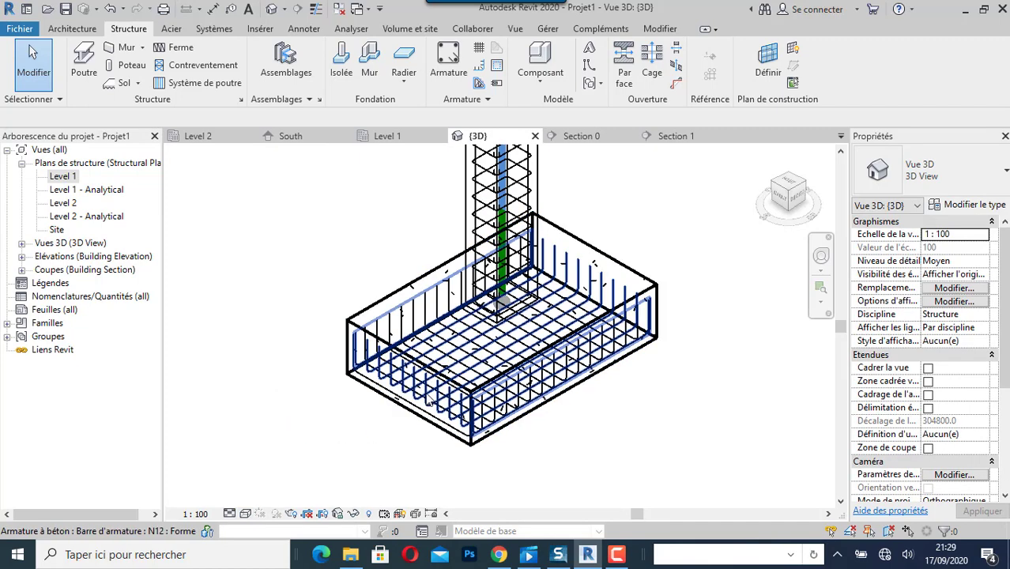
pyautogui.click(431, 399)
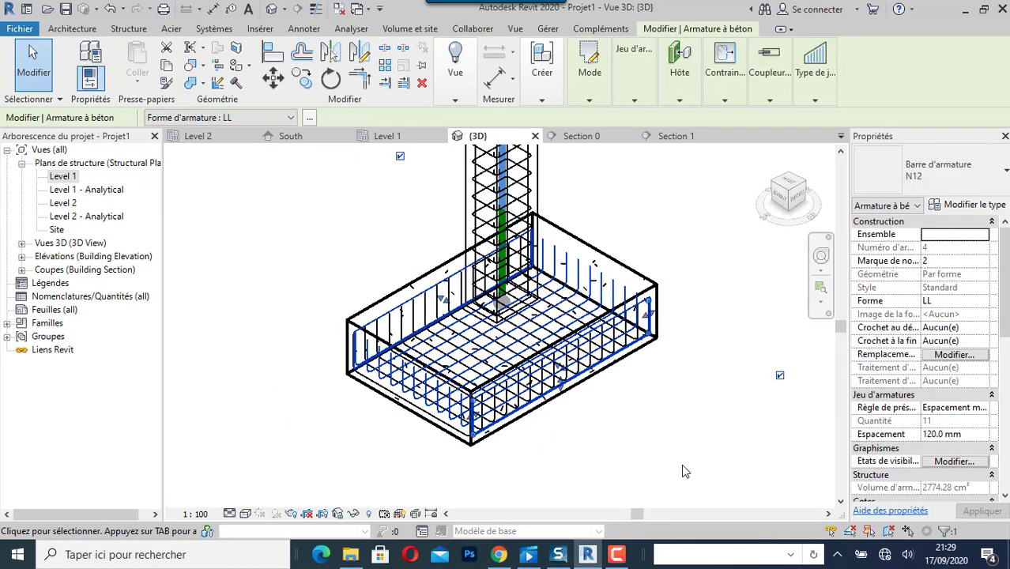
pyautogui.scroll(-2, 588, 438)
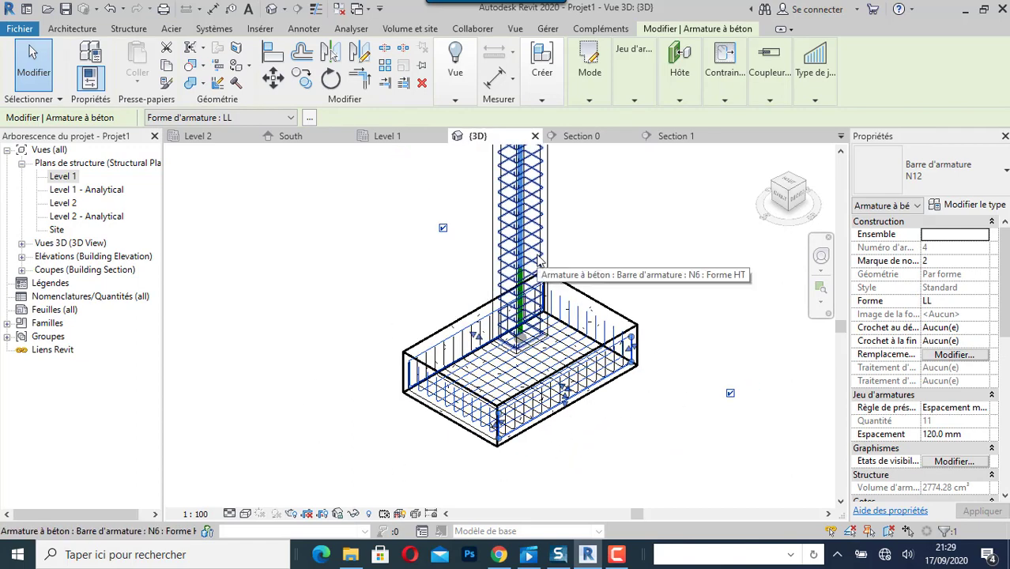
pyautogui.keyDown('ctrl'); pyautogui.click(537, 261); pyautogui.keyUp('ctrl')
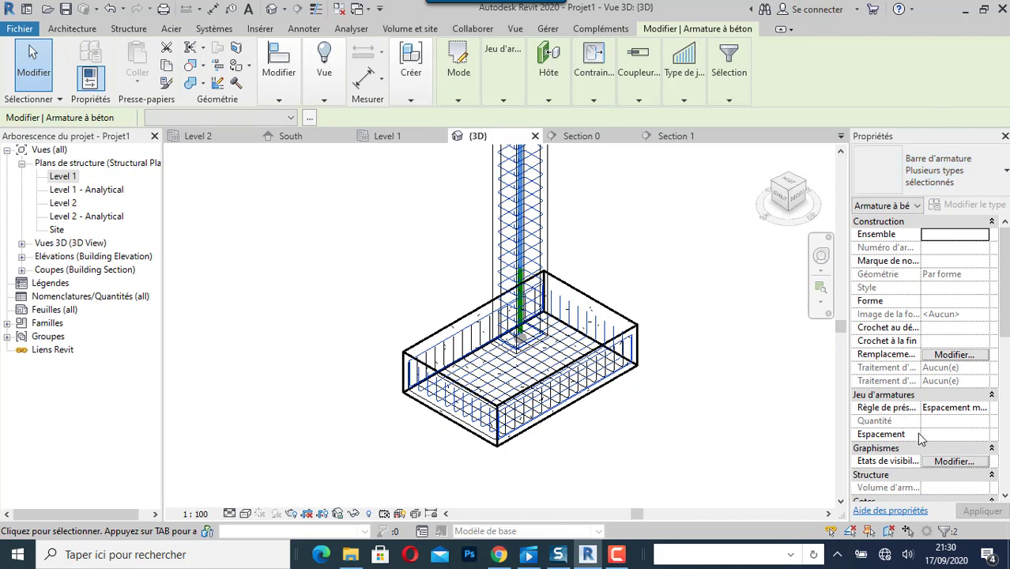
pyautogui.click(942, 463)
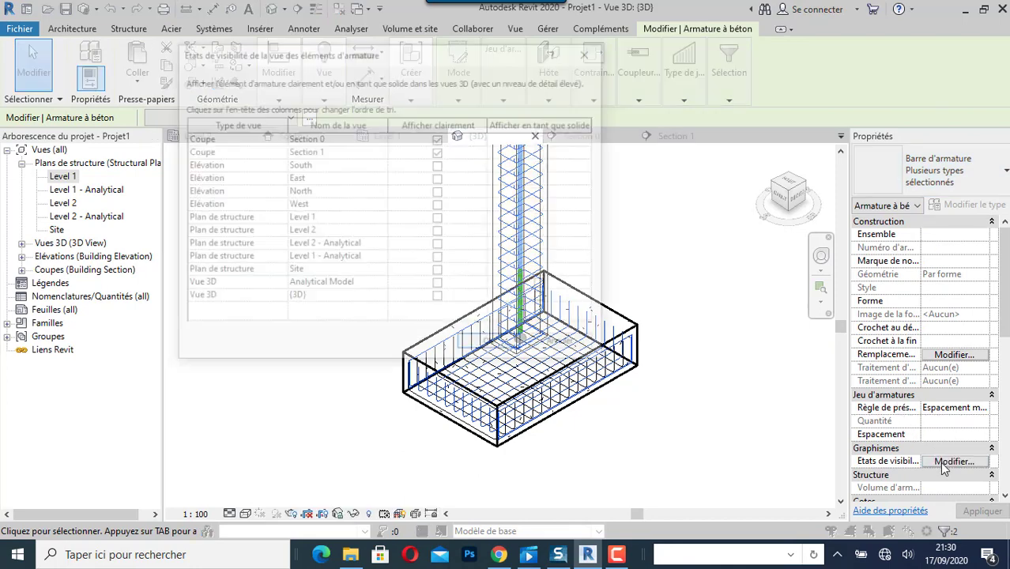
pyautogui.click(440, 286)
pyautogui.click(441, 298)
pyautogui.click(544, 285)
pyautogui.click(544, 299)
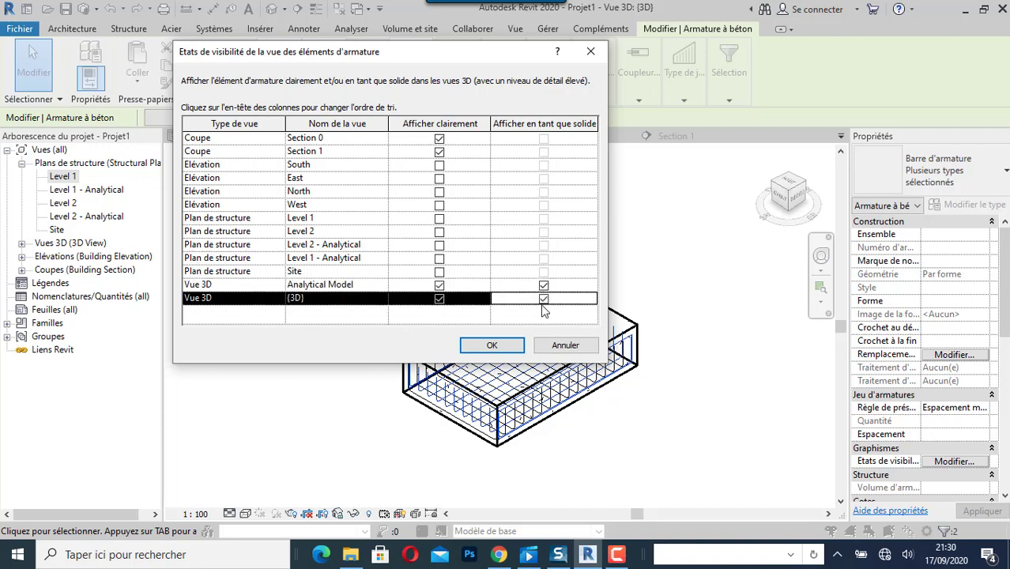
pyautogui.click(493, 346)
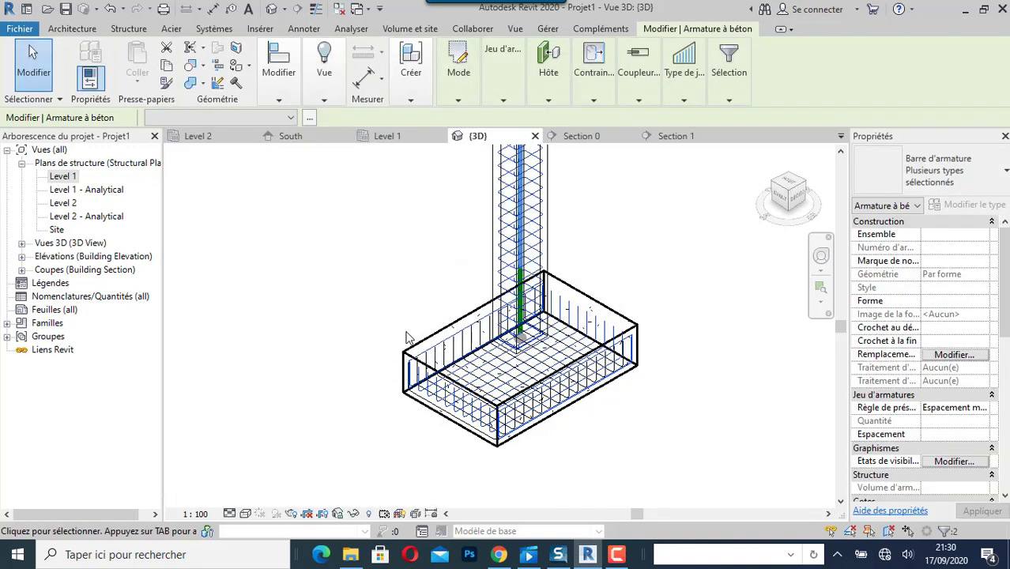
# Display the 3D view in the Réaliste visual style and inspect which bars show through the concrete.
pyautogui.click(245, 514)
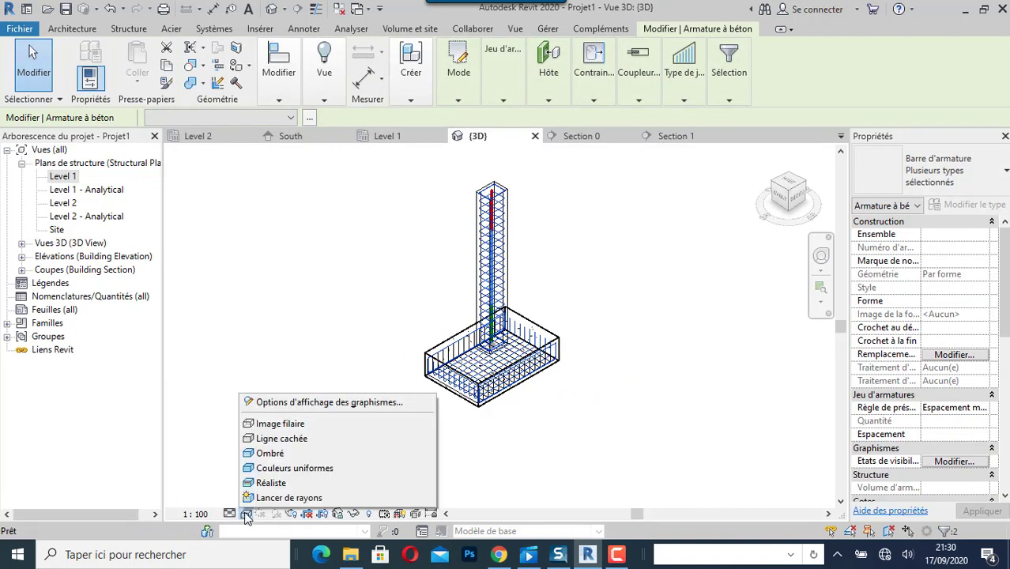
pyautogui.click(263, 481)
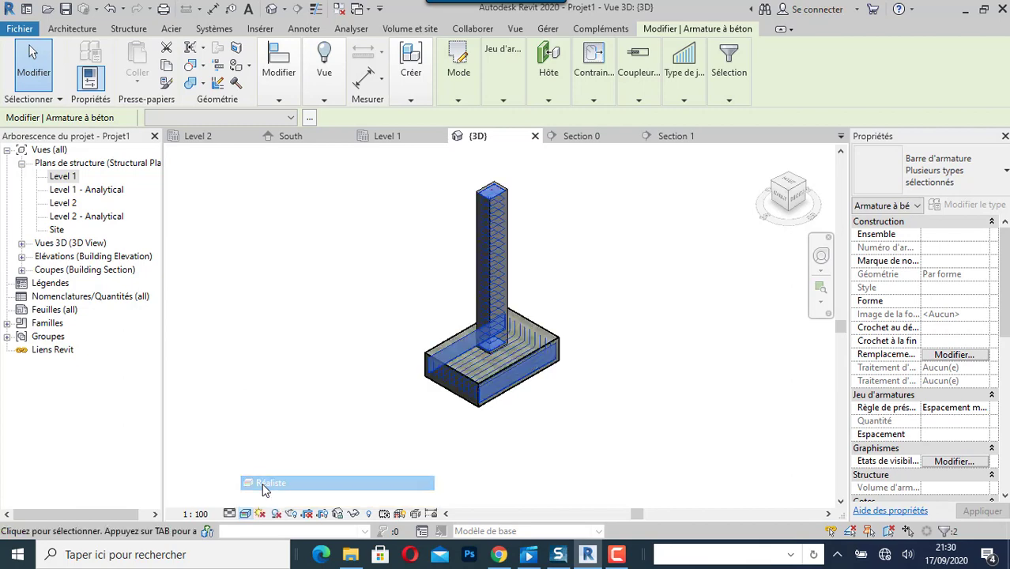
pyautogui.click(355, 300)
pyautogui.scroll(3, 561, 349)
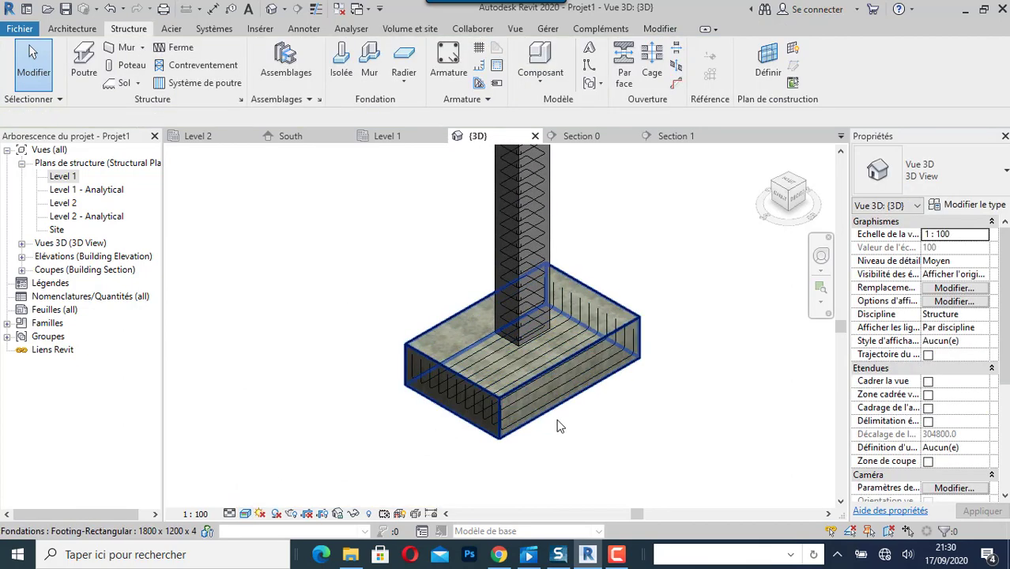
pyautogui.scroll(-2, 553, 441)
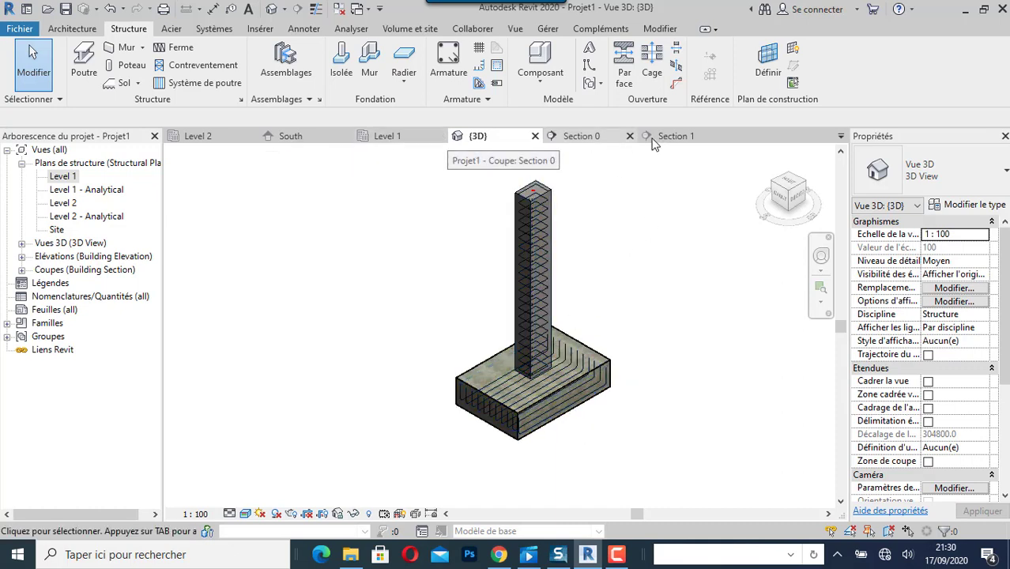
# Return the 3D view to the Image filaire visual style and inspect the footing bars up close.
pyautogui.click(677, 137)
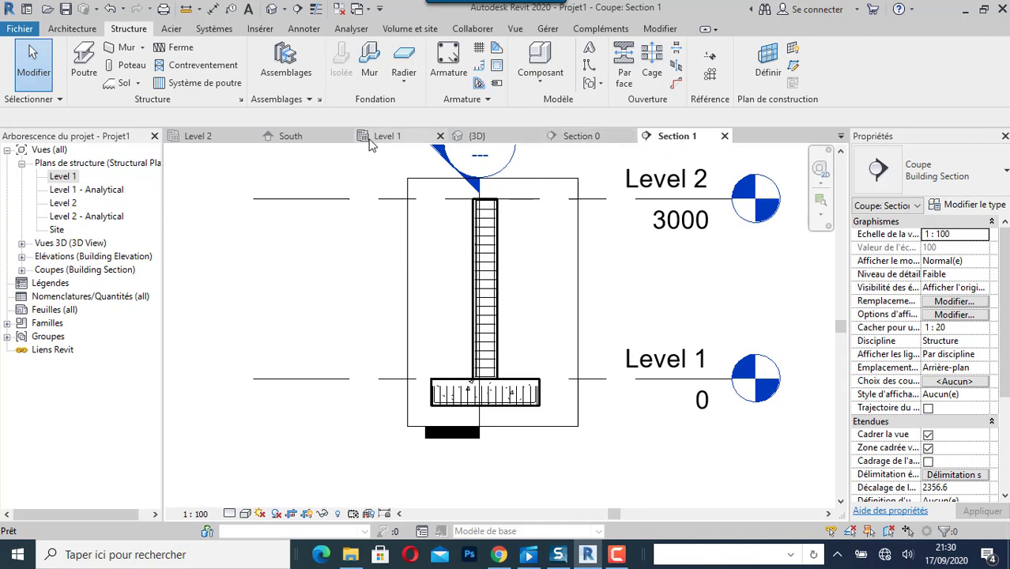
pyautogui.click(476, 136)
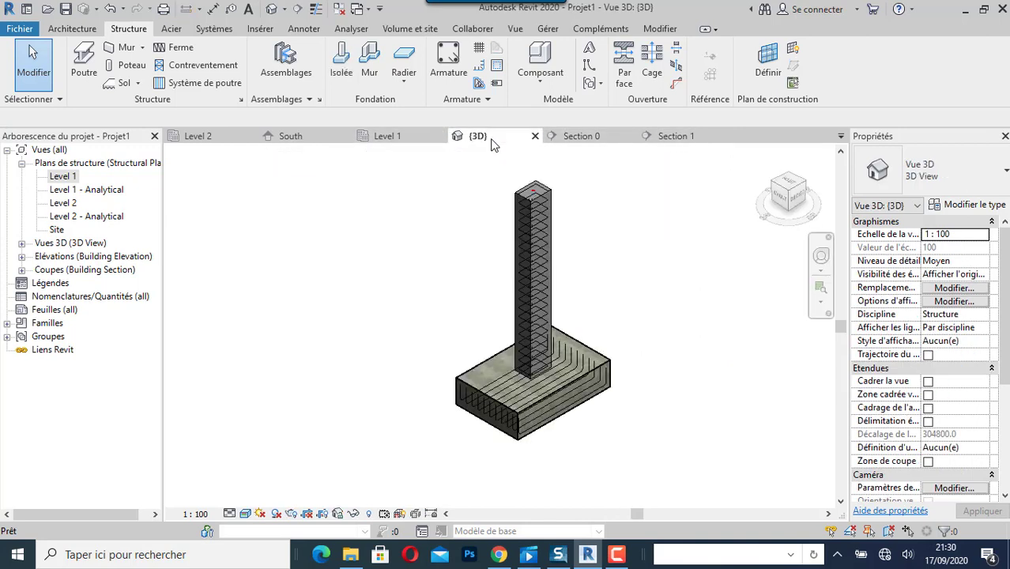
pyautogui.click(246, 514)
pyautogui.click(280, 423)
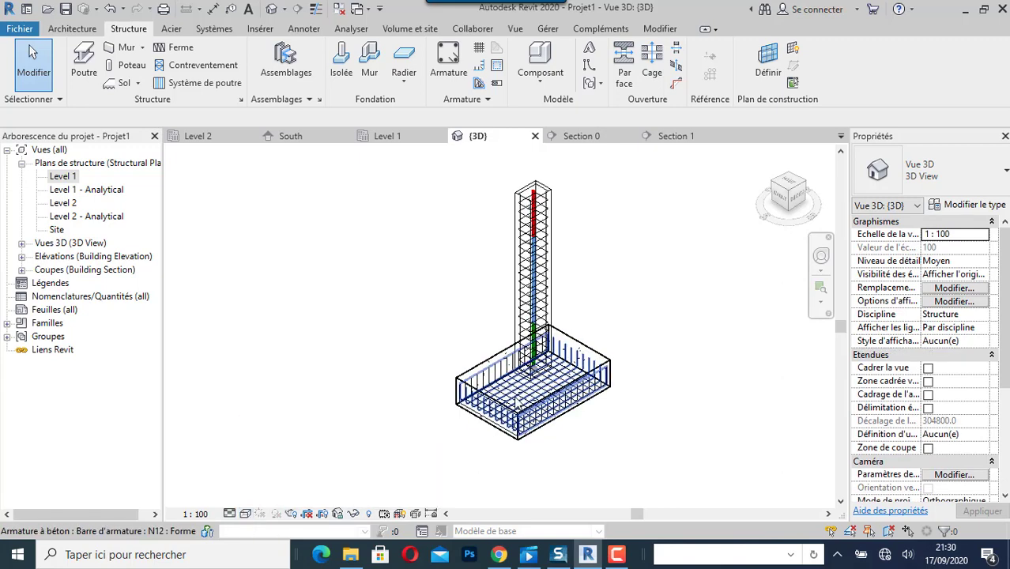
pyautogui.scroll(2, 500, 426)
pyautogui.scroll(3, 501, 433)
pyautogui.scroll(-2, 474, 450)
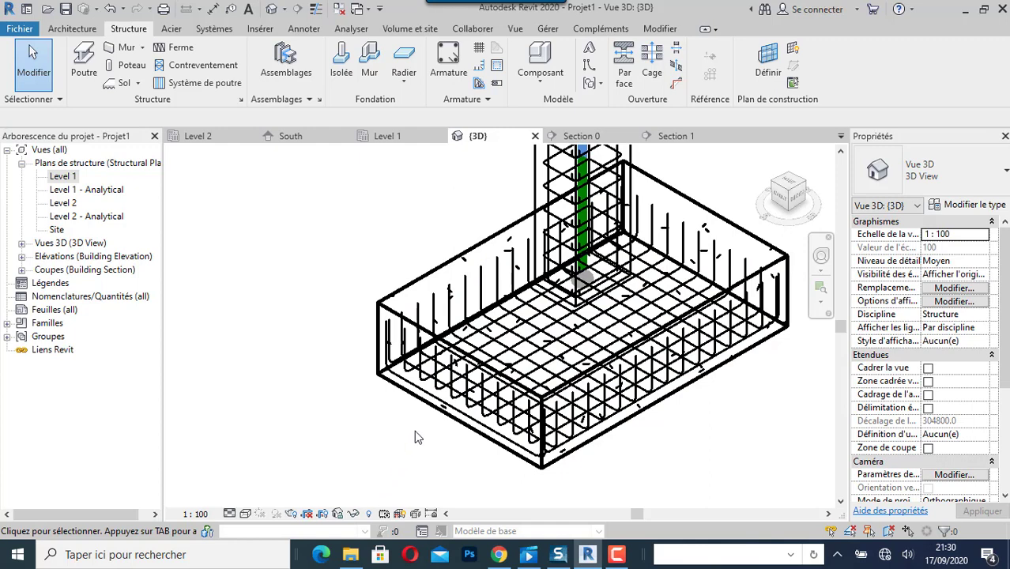
# Check the footing's N12 bars in the Réaliste visual style and restore the Image filaire style.
pyautogui.click(250, 513)
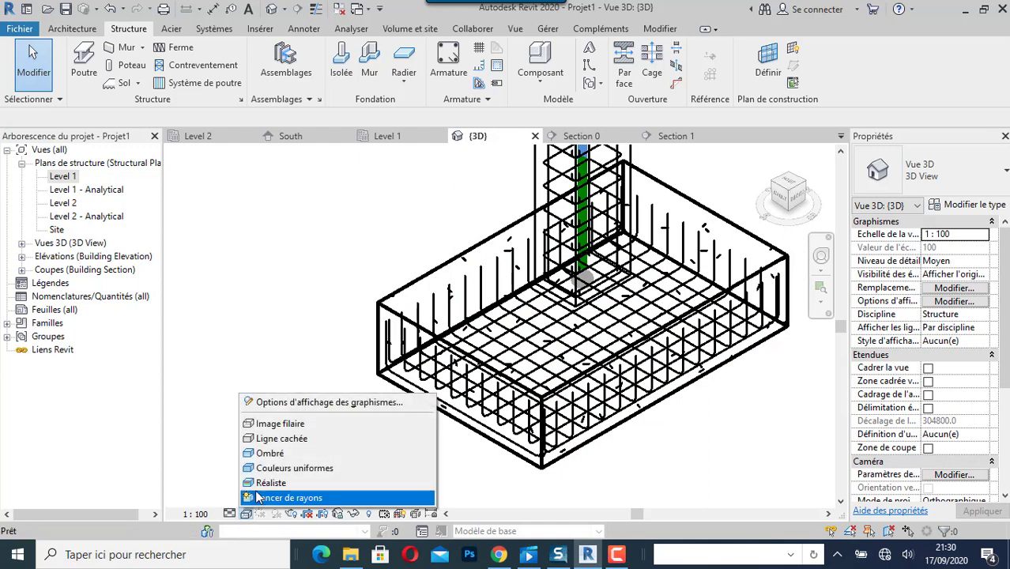
pyautogui.click(259, 484)
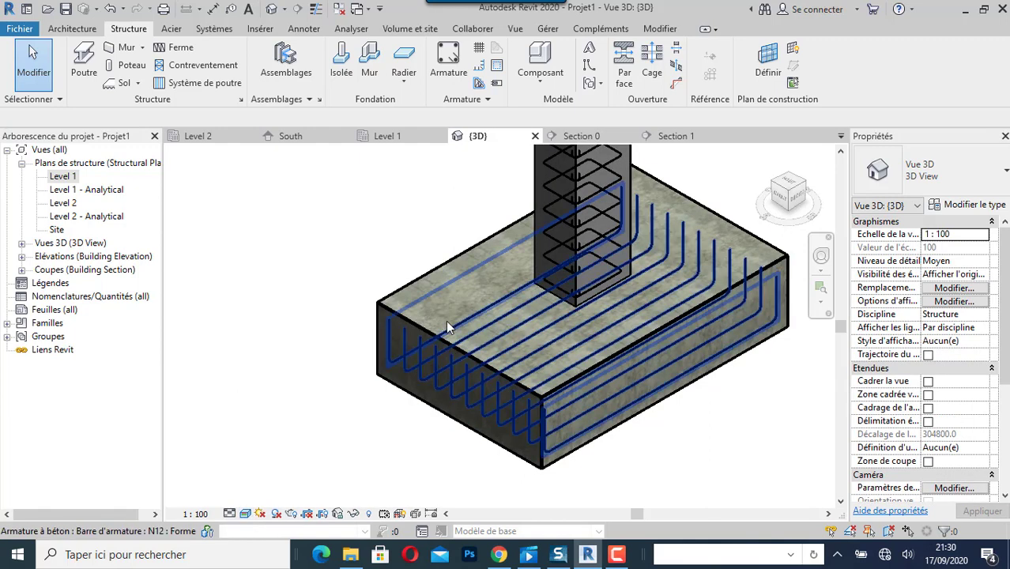
pyautogui.click(247, 514)
pyautogui.click(284, 425)
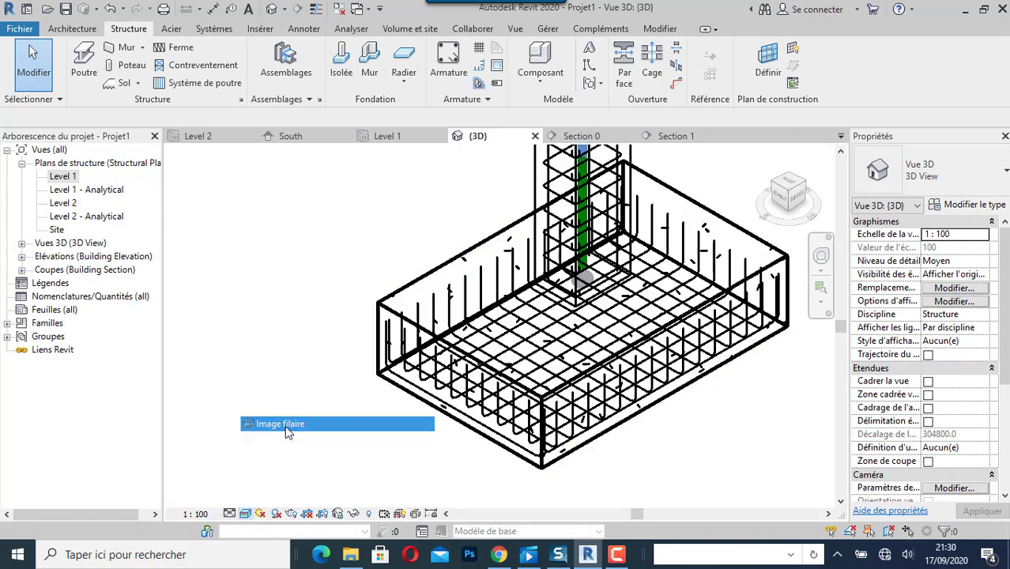
# Try to select the other N12 footing bar set together with the column's N6 stirrups and N16 longitudinal bars.
pyautogui.click(436, 322)
pyautogui.scroll(-3, 442, 476)
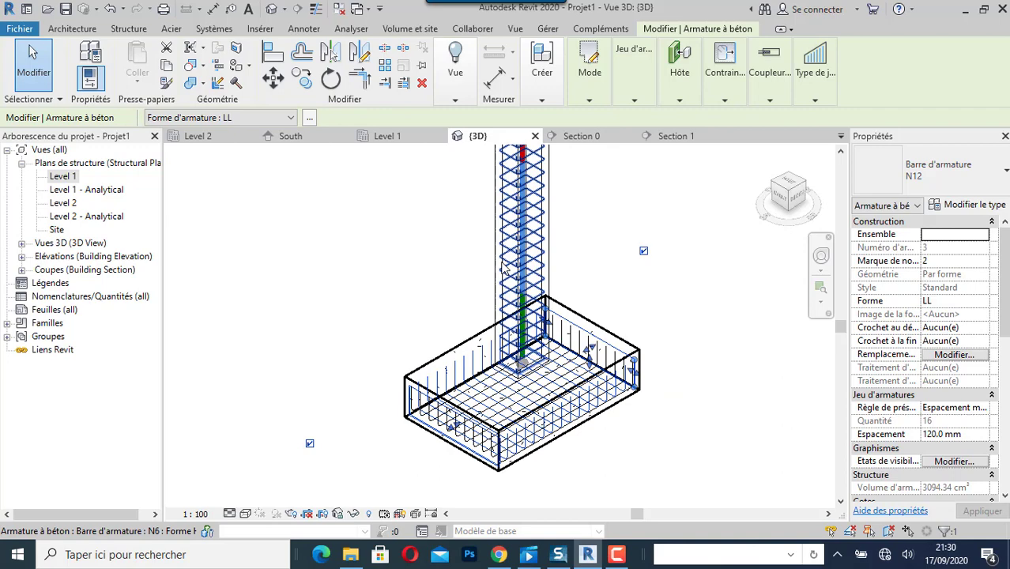
pyautogui.keyDown('ctrl'); pyautogui.click(507, 266); pyautogui.keyUp('ctrl')
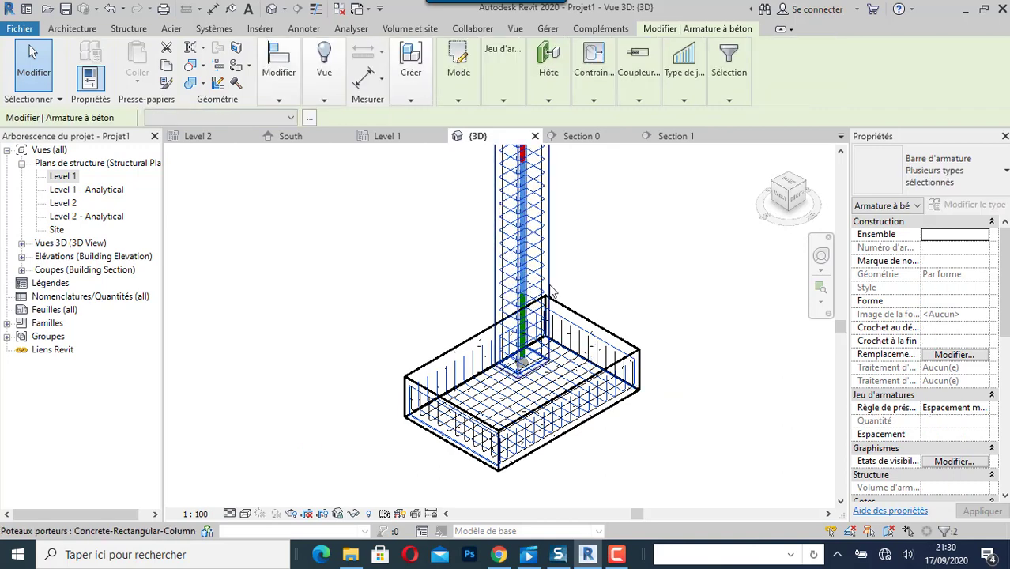
pyautogui.scroll(2, 506, 276)
pyautogui.scroll(1, 501, 283)
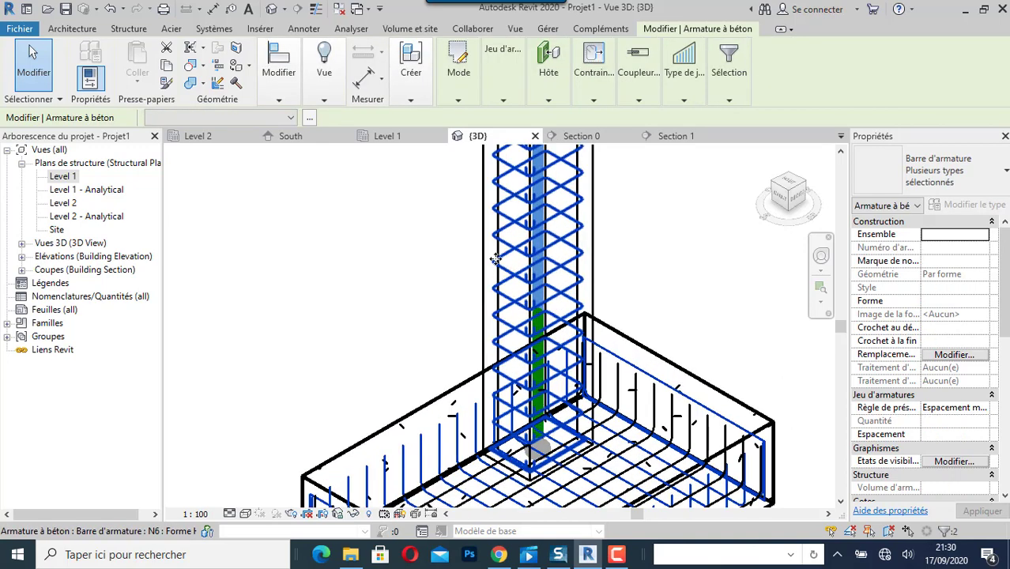
pyautogui.scroll(2, 495, 260)
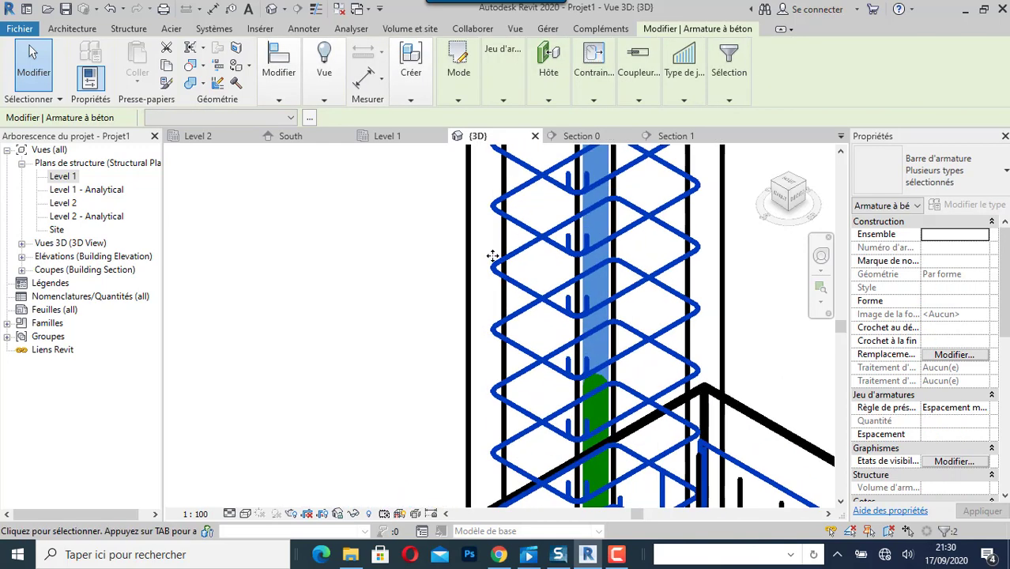
pyautogui.keyDown('ctrl'); pyautogui.click(571, 292); pyautogui.keyUp('ctrl')
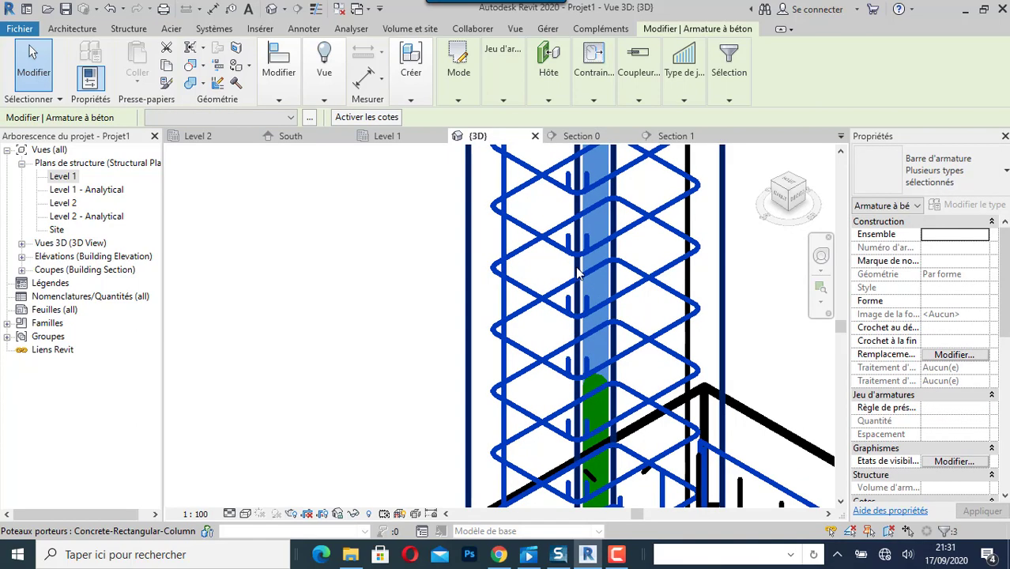
pyautogui.keyDown('ctrl'); pyautogui.click(577, 272); pyautogui.keyUp('ctrl')
pyautogui.scroll(-2, 447, 362)
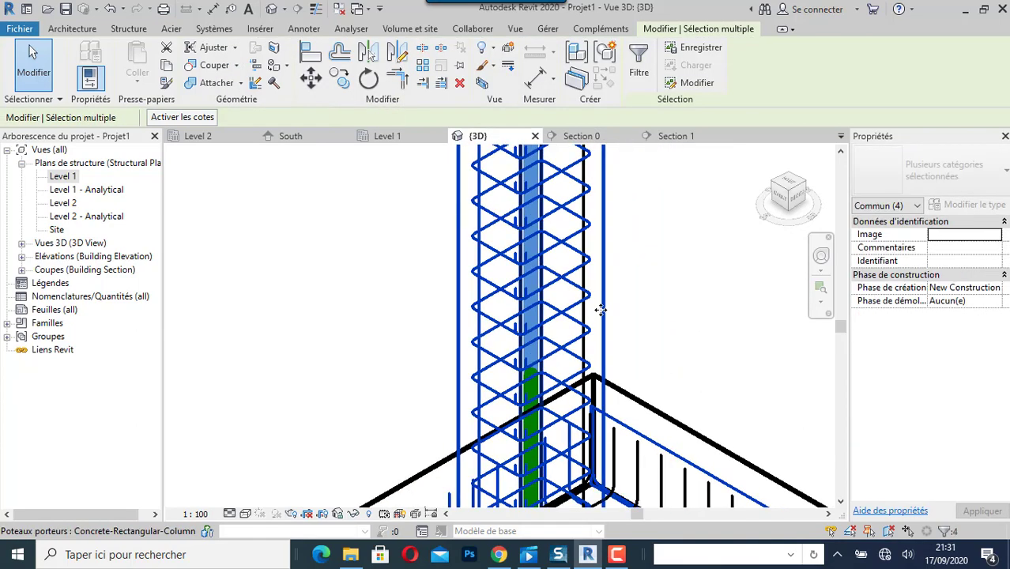
pyautogui.scroll(3, 600, 310)
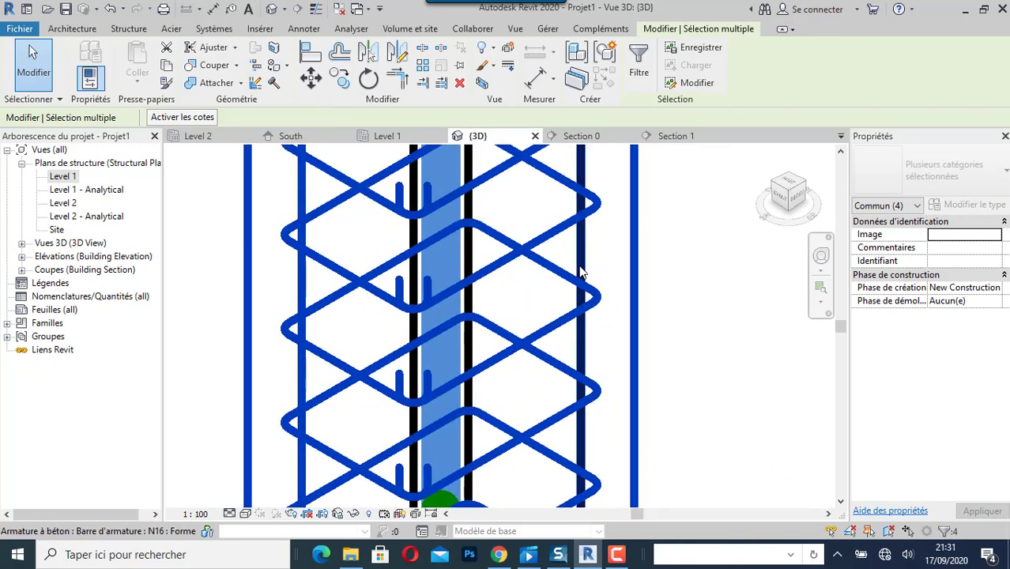
pyautogui.keyDown('ctrl'); pyautogui.click(580, 272); pyautogui.keyUp('ctrl')
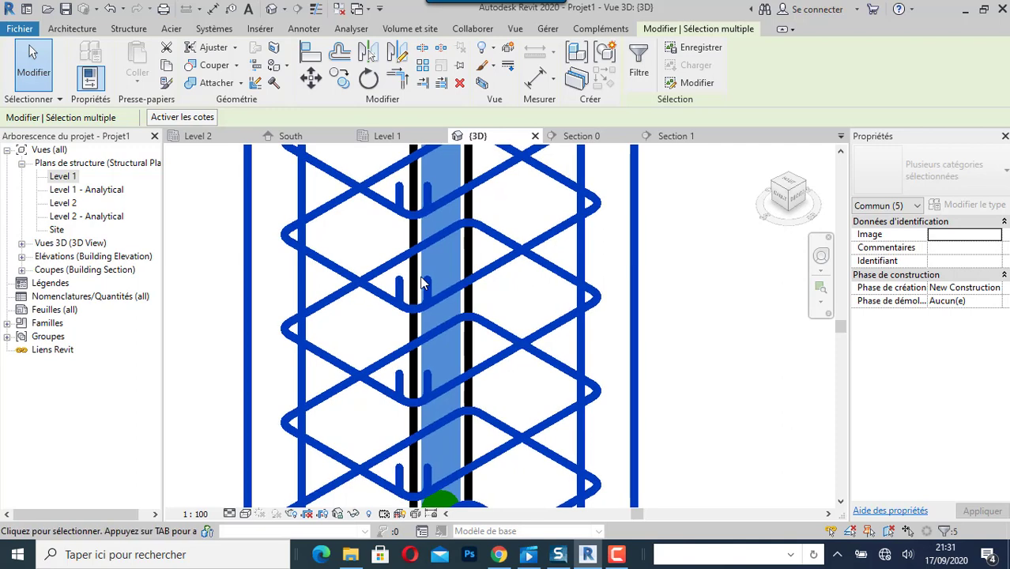
pyautogui.scroll(5, 409, 267)
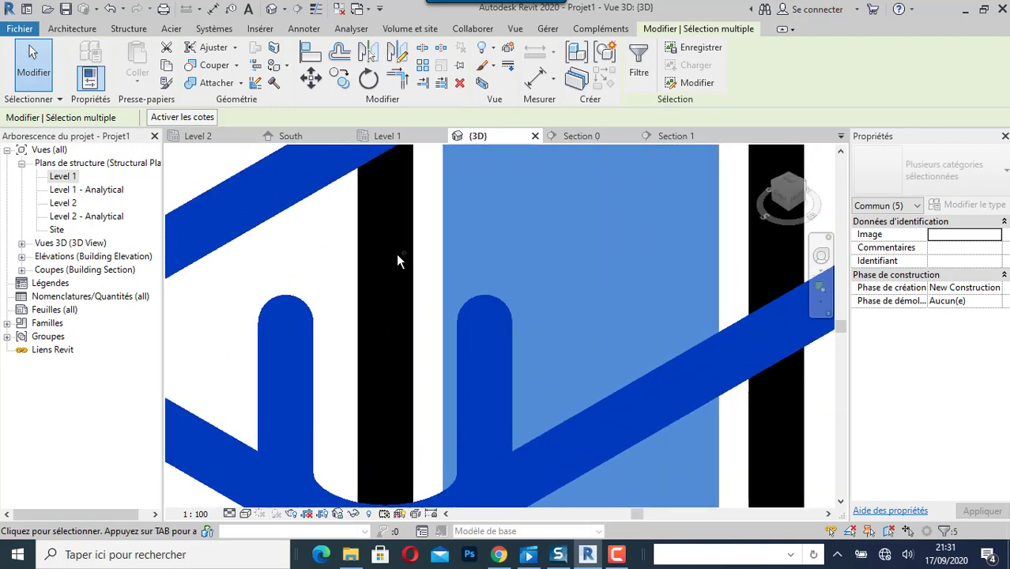
# Try to select the column's N16 longitudinal bars together in the wireframe 3D view.
pyautogui.click(417, 255)
pyautogui.click(360, 296)
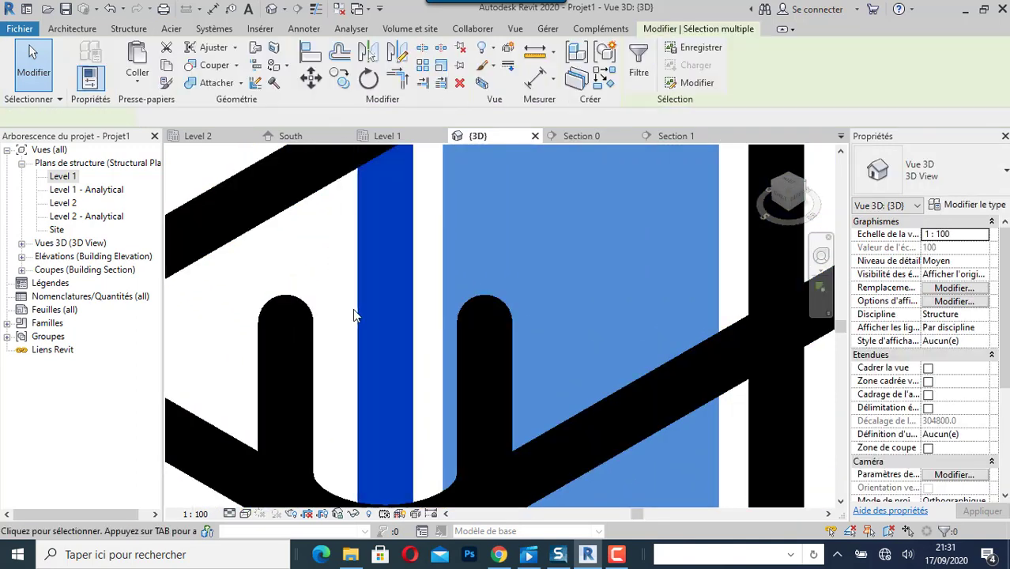
pyautogui.scroll(-4, 341, 332)
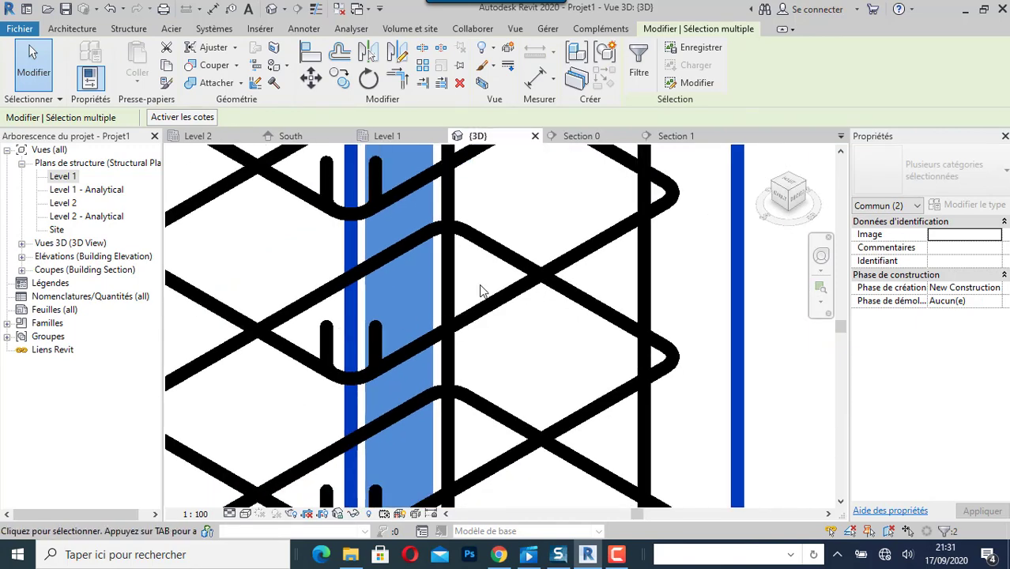
pyautogui.keyDown('ctrl'); pyautogui.click(449, 292); pyautogui.keyUp('ctrl')
pyautogui.scroll(-3, 521, 341)
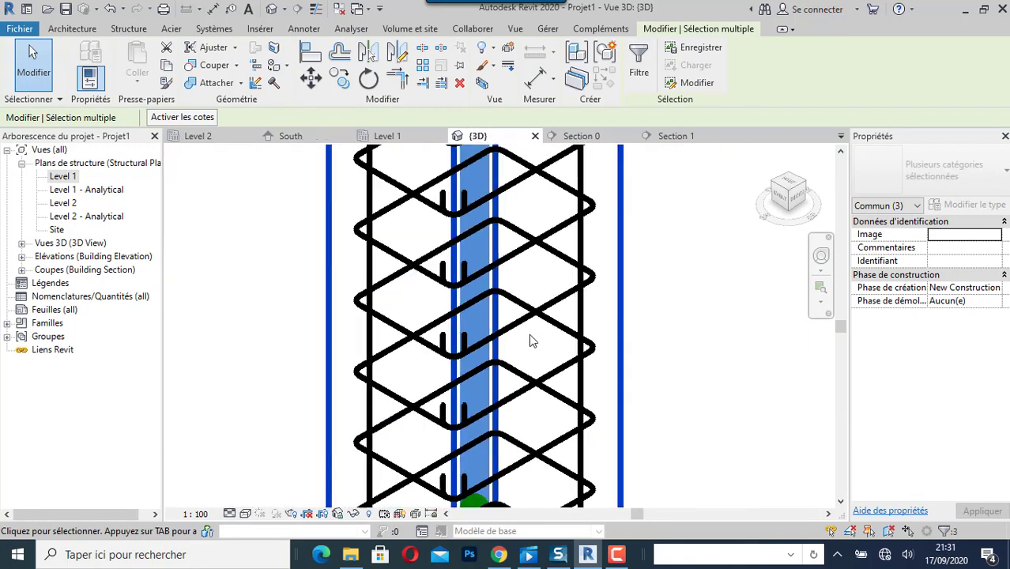
pyautogui.click(566, 327)
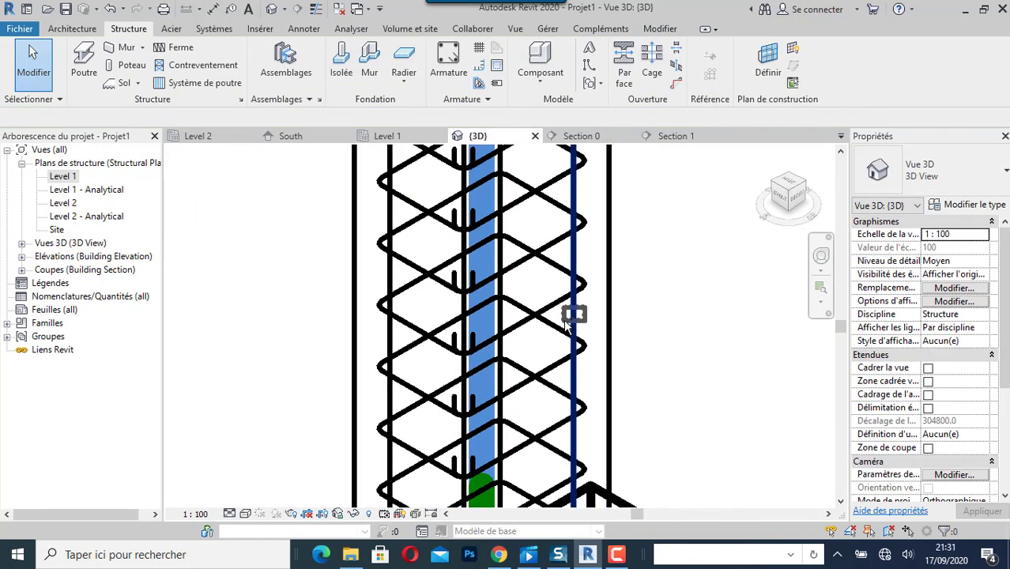
# Retry the multiple selection of the column's N16 bars, look over the footing reinforcement, and clear the selection.
pyautogui.click(553, 358)
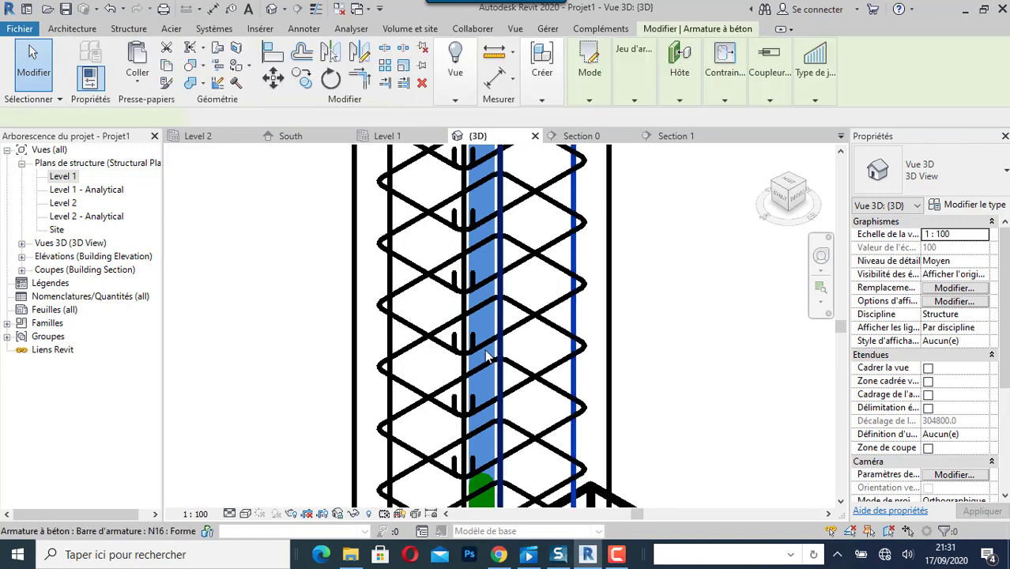
pyautogui.keyDown('ctrl'); pyautogui.click(383, 340); pyautogui.keyUp('ctrl')
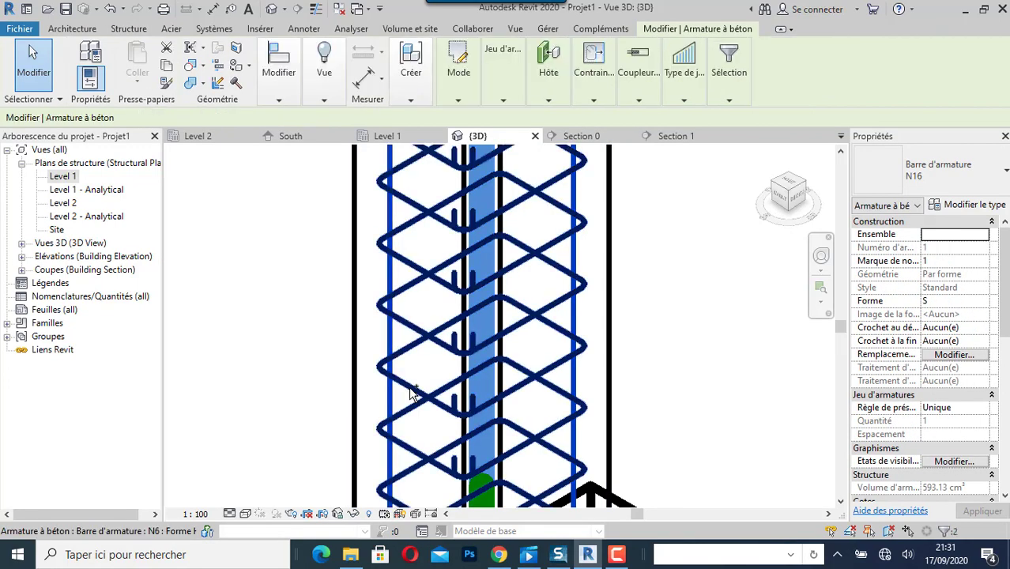
pyautogui.scroll(-3, 410, 339)
pyautogui.scroll(-2, 408, 311)
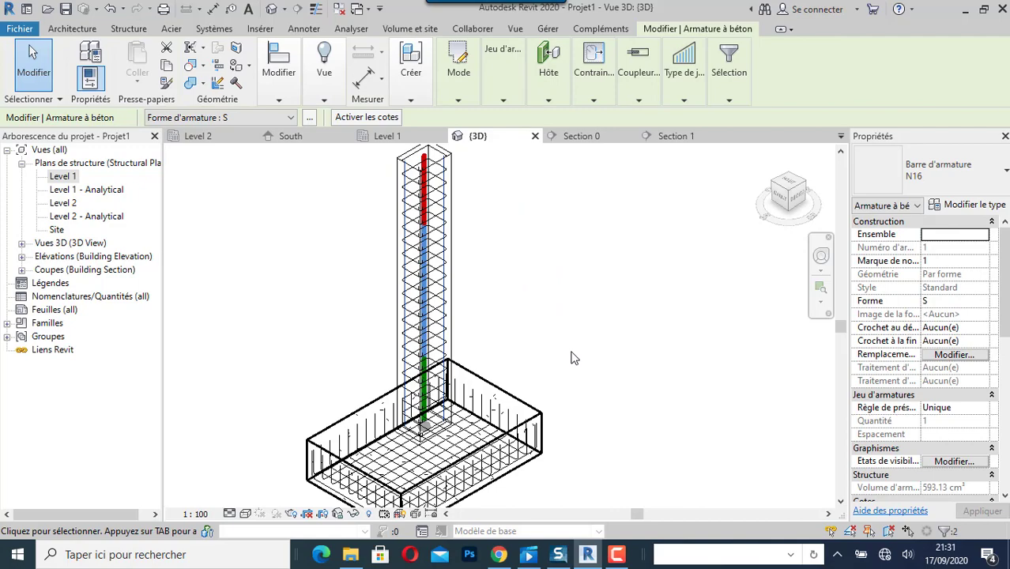
pyautogui.scroll(-2, 565, 344)
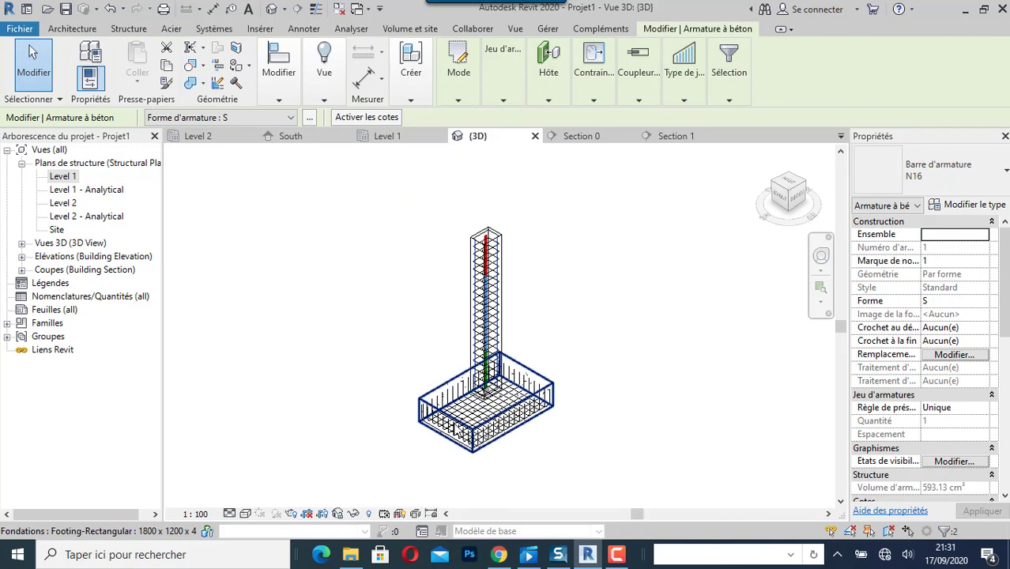
pyautogui.scroll(3, 446, 424)
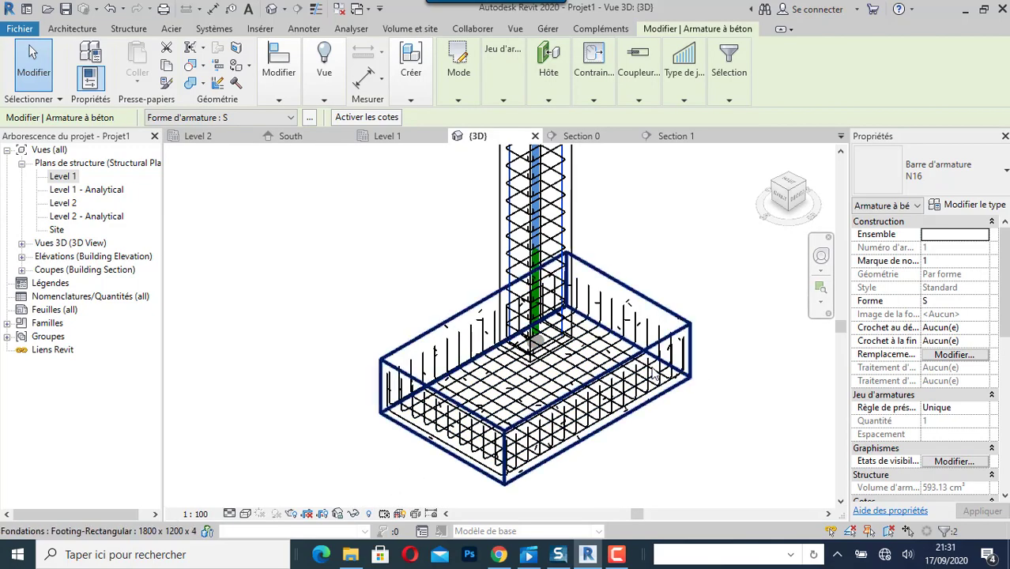
pyautogui.scroll(4, 466, 338)
pyautogui.scroll(-5, 466, 338)
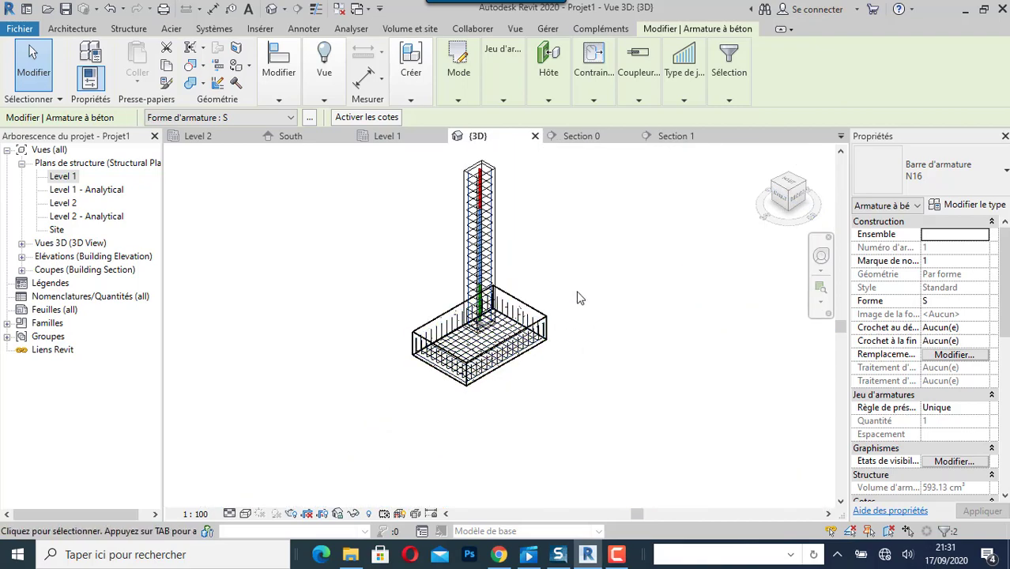
pyautogui.click(574, 260)
# Display the footing's N12 bar set of shape LL clearly and as a solid in the Analytical Model and {3D} views.
pyautogui.scroll(5, 453, 346)
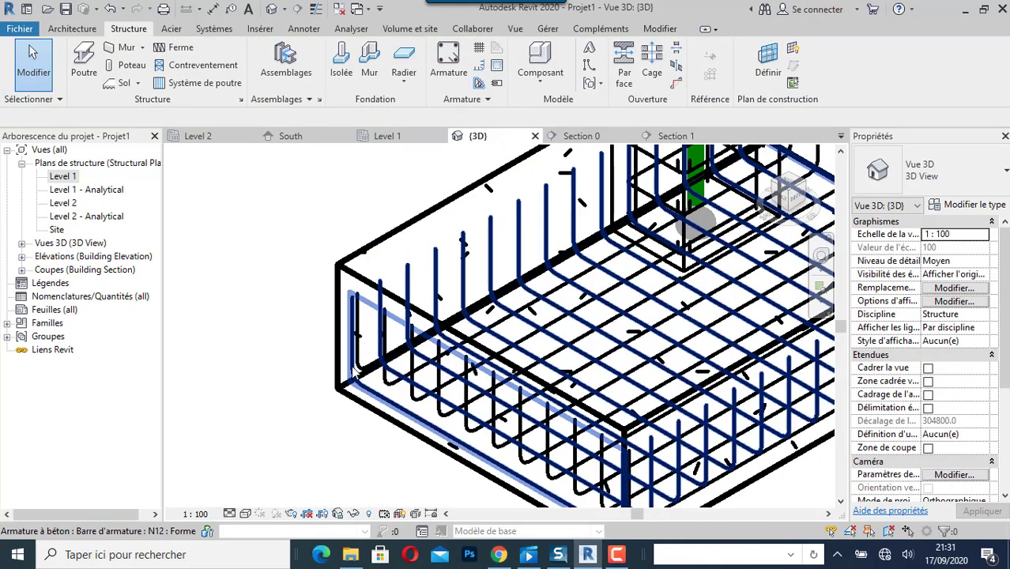
pyautogui.click(385, 403)
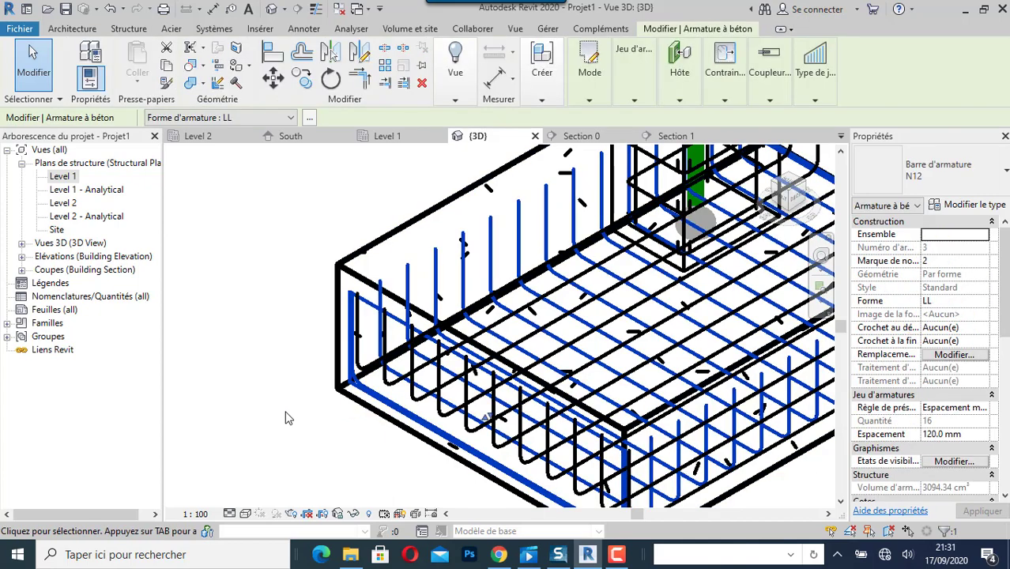
pyautogui.scroll(-4, 269, 407)
pyautogui.click(949, 461)
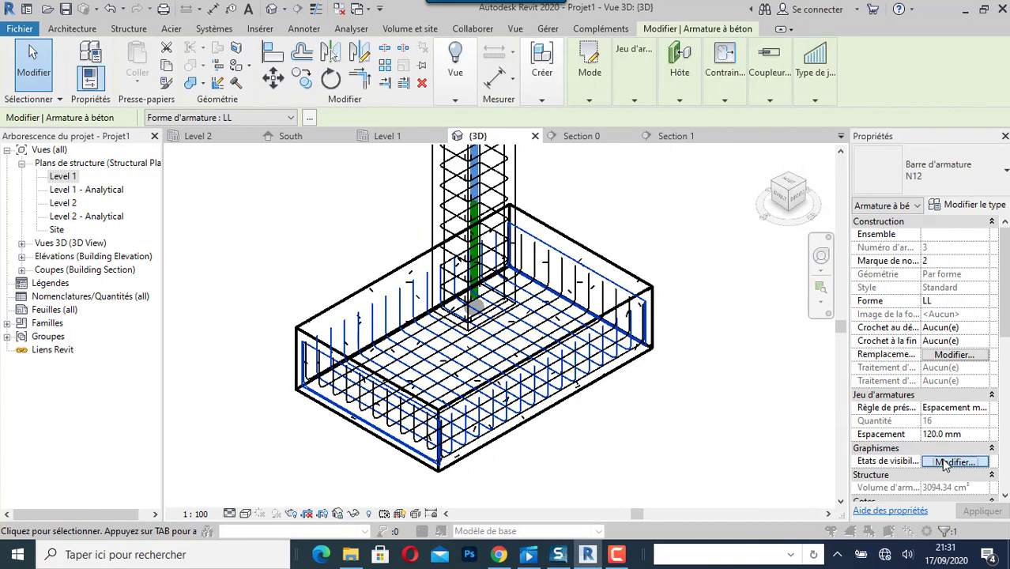
pyautogui.click(439, 284)
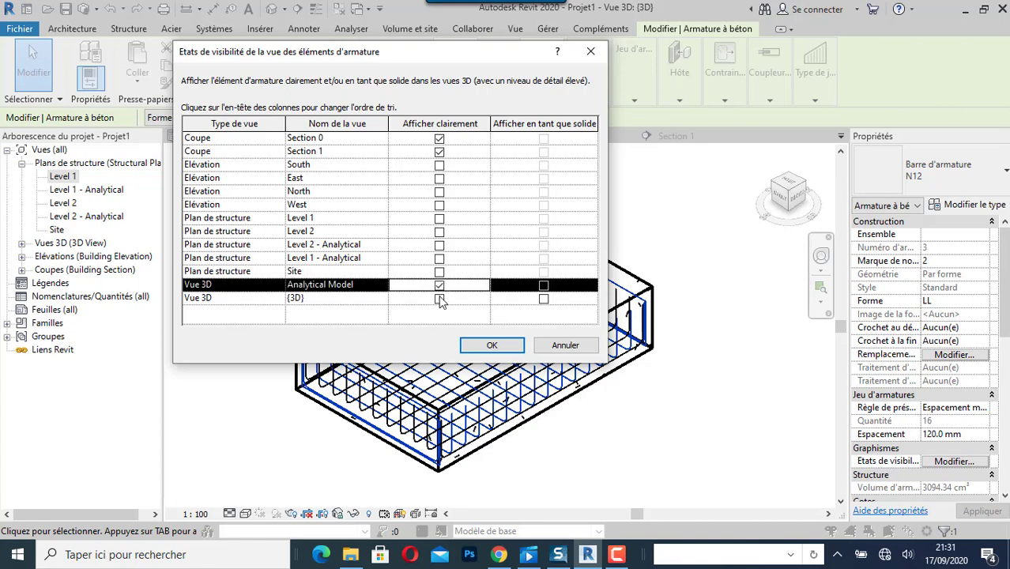
pyautogui.click(440, 298)
pyautogui.click(544, 285)
pyautogui.click(543, 299)
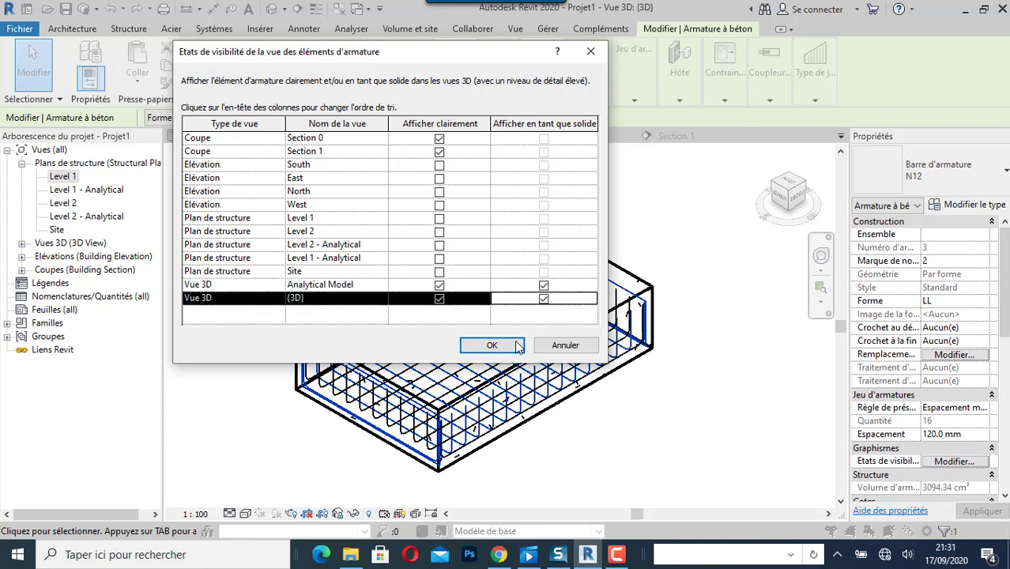
pyautogui.click(505, 345)
pyautogui.scroll(-3, 597, 421)
pyautogui.click(679, 332)
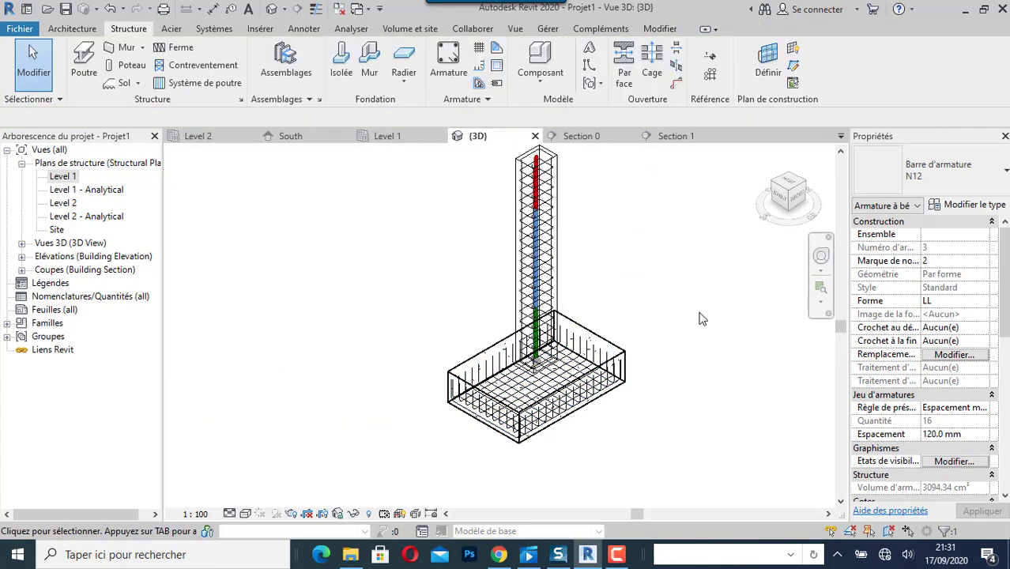
# Check the footing reinforcement in the Réaliste visual style and restore the Image filaire style.
pyautogui.click(245, 514)
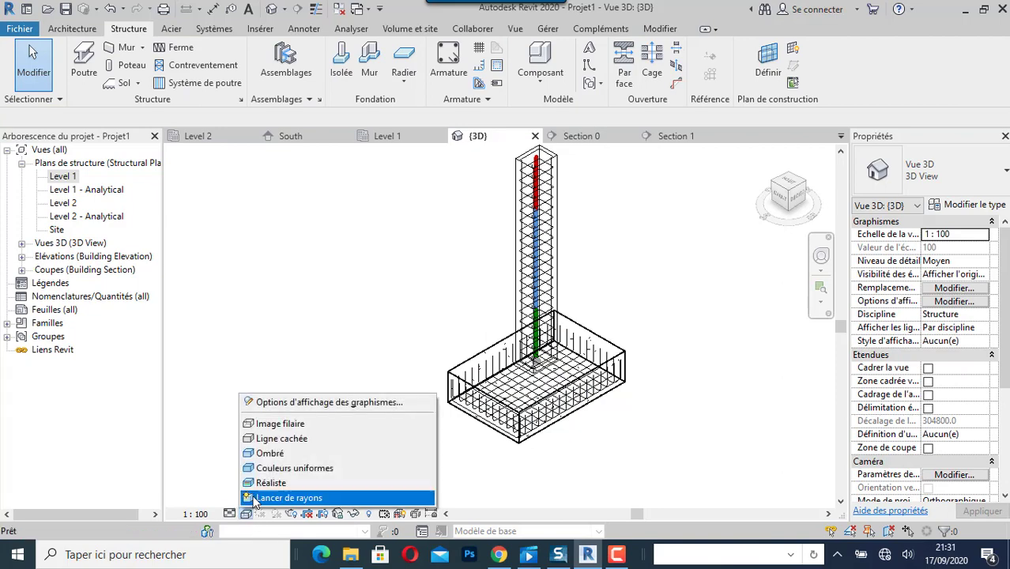
pyautogui.click(266, 482)
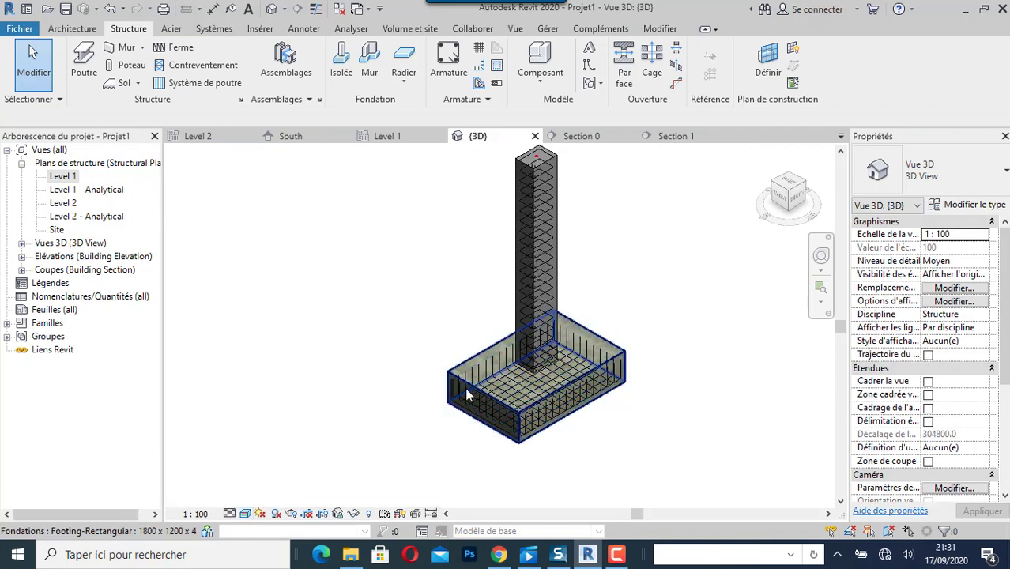
pyautogui.click(245, 514)
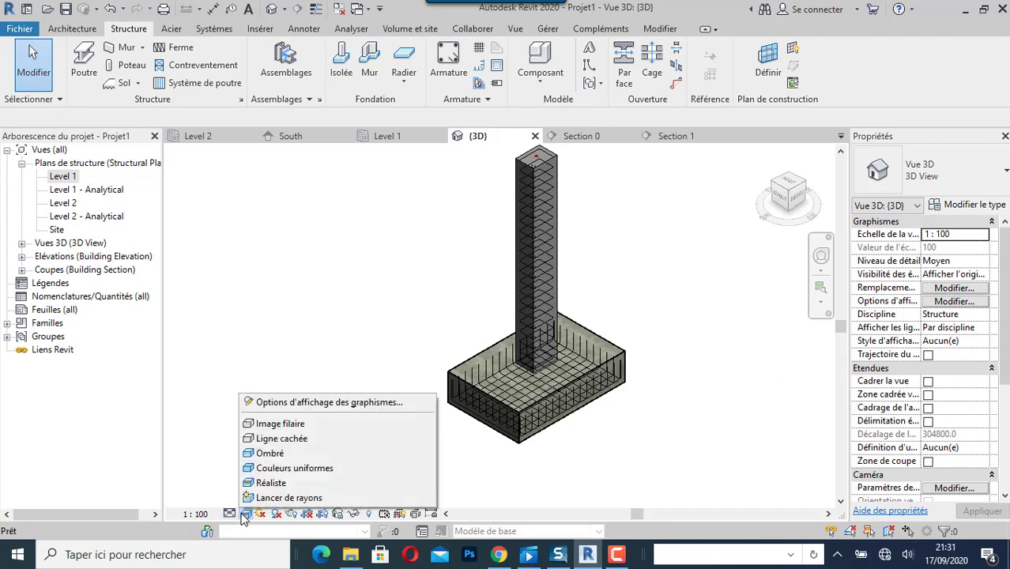
pyautogui.click(281, 424)
pyautogui.scroll(6, 575, 255)
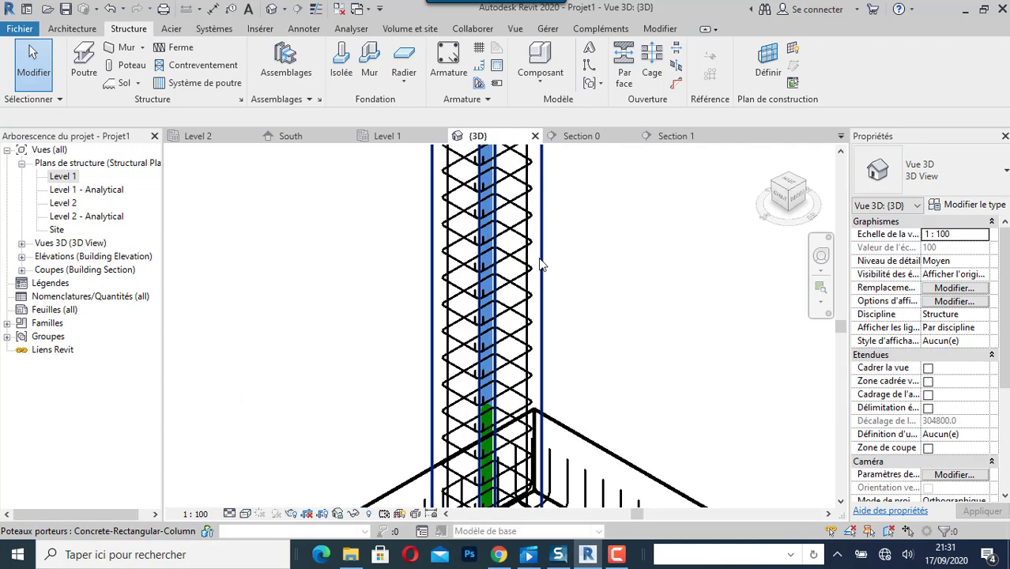
pyautogui.scroll(3, 521, 286)
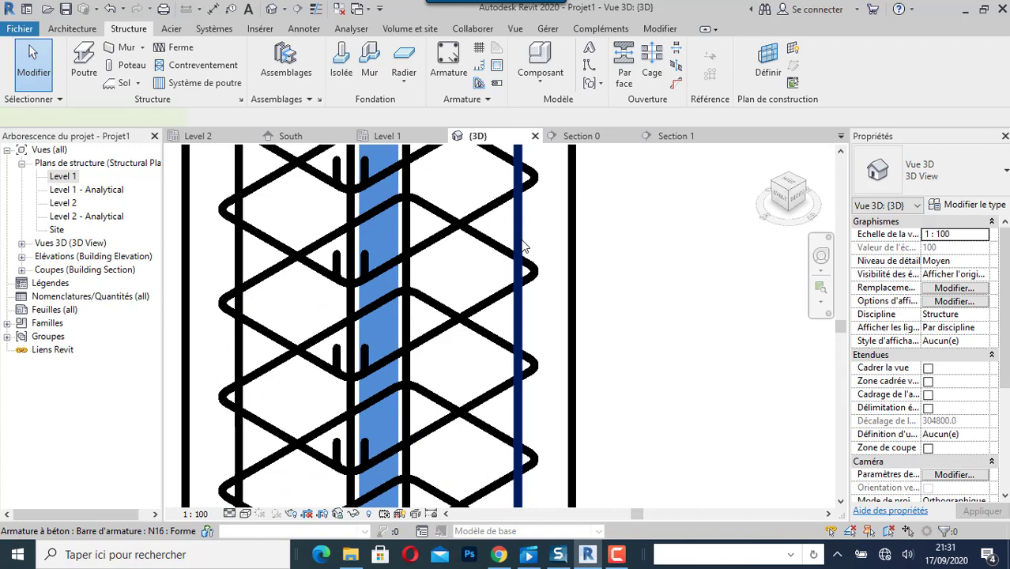
pyautogui.click(522, 246)
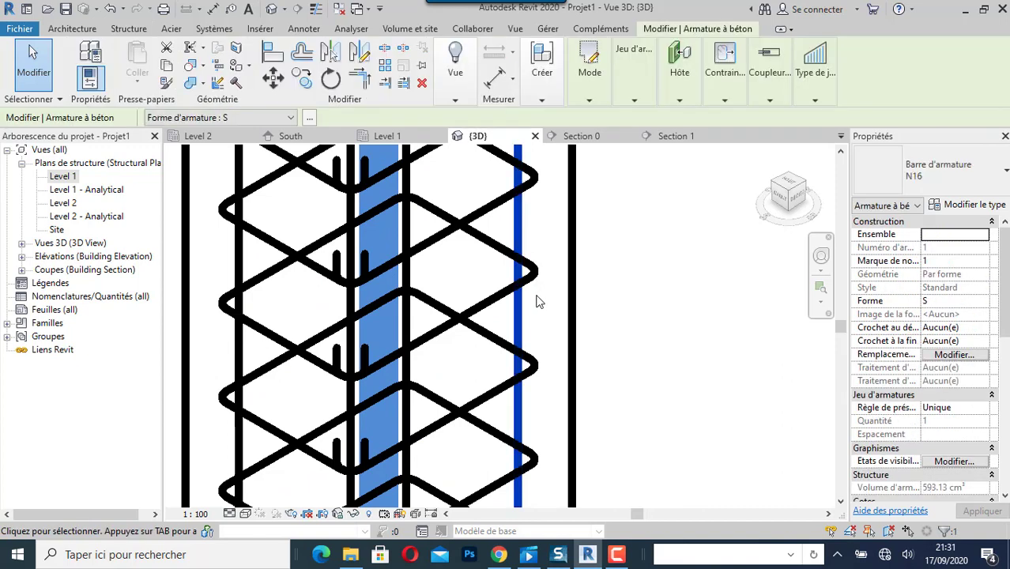
# Select all four N16 corner bars of the column in the Level 1 structural plan.
pyautogui.click(387, 136)
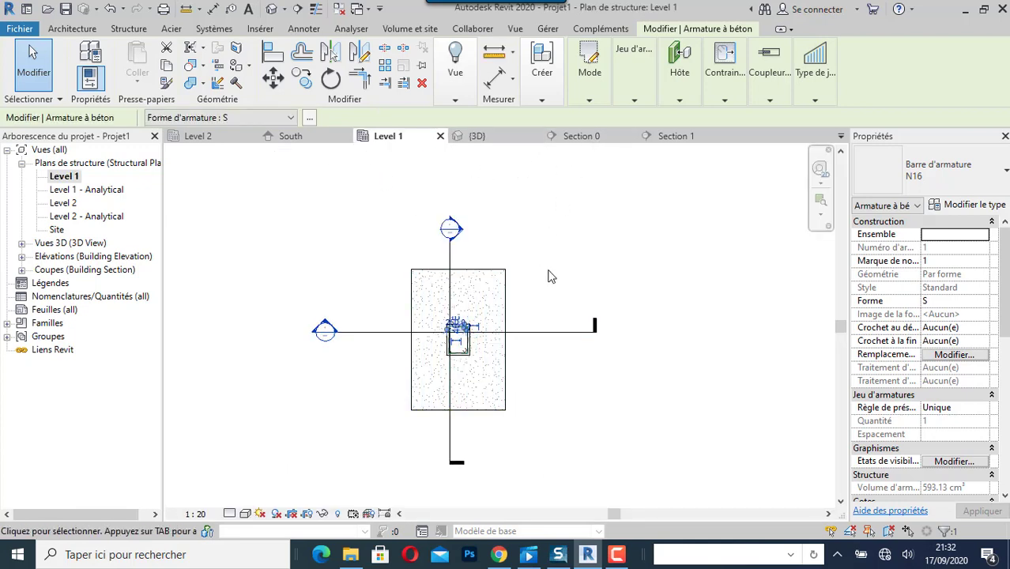
pyautogui.click(576, 269)
pyautogui.scroll(10, 437, 385)
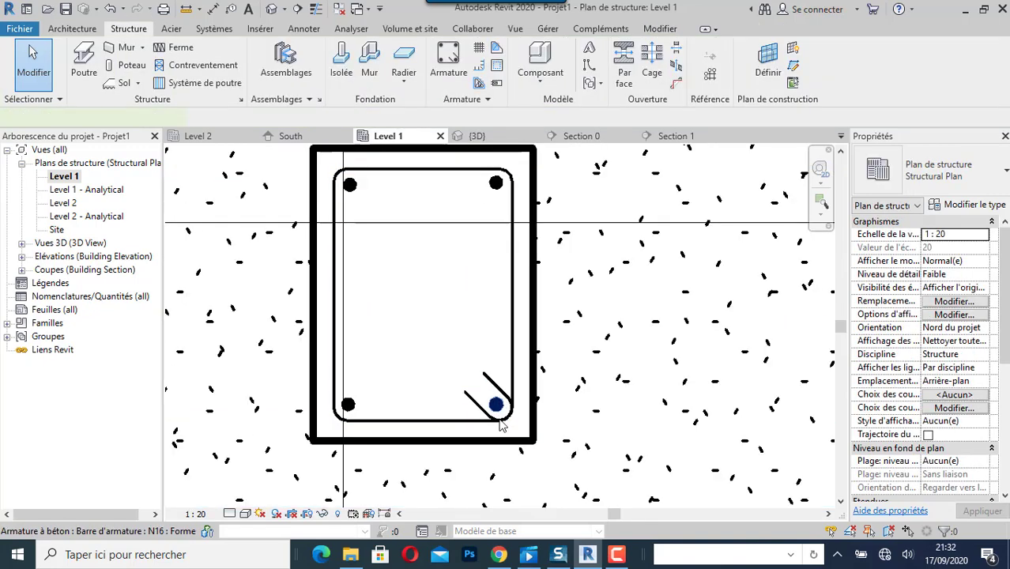
pyautogui.click(444, 425)
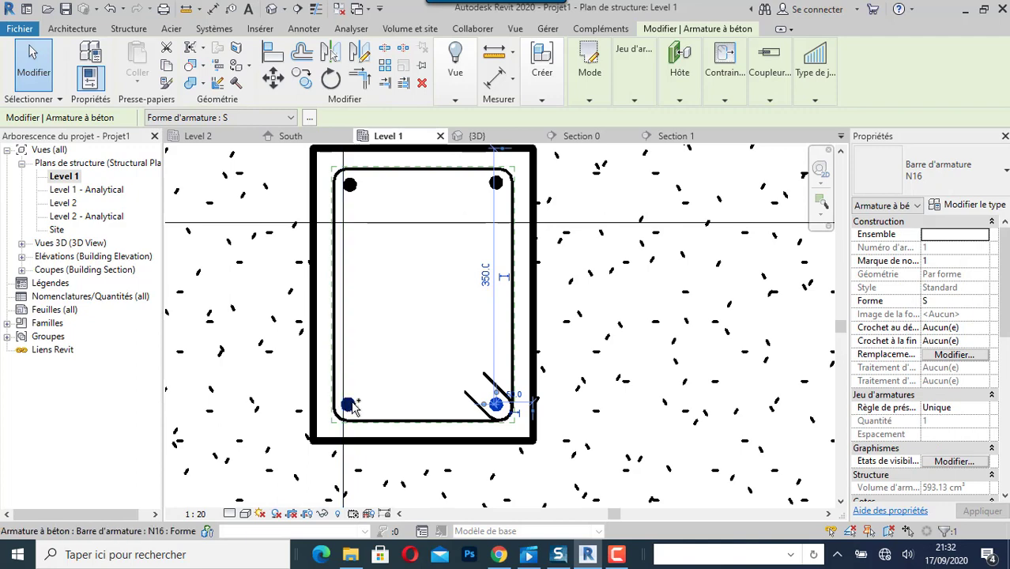
pyautogui.keyDown('ctrl'); pyautogui.click(349, 405); pyautogui.keyUp('ctrl')
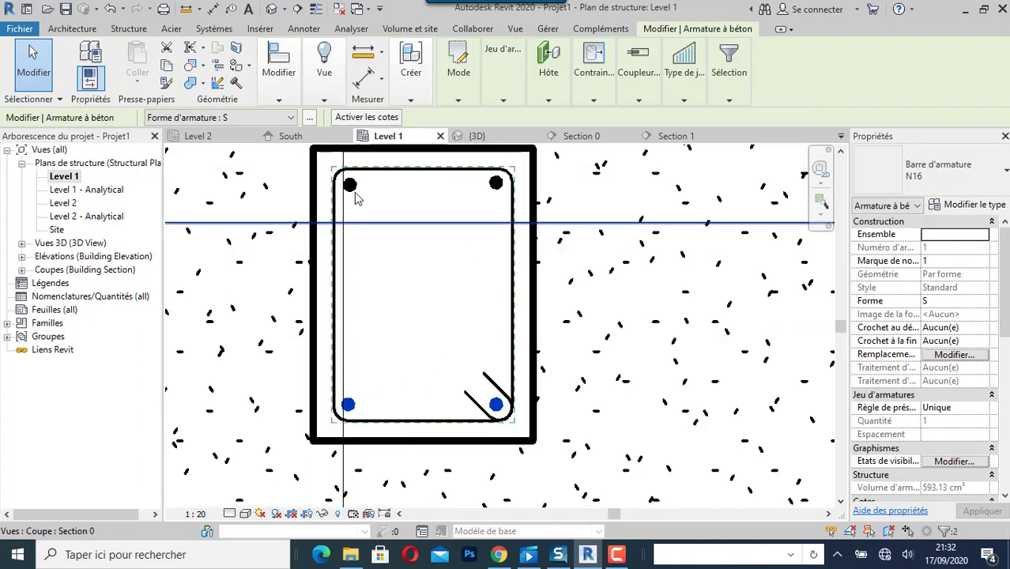
pyautogui.keyDown('ctrl'); pyautogui.click(405, 191); pyautogui.keyUp('ctrl')
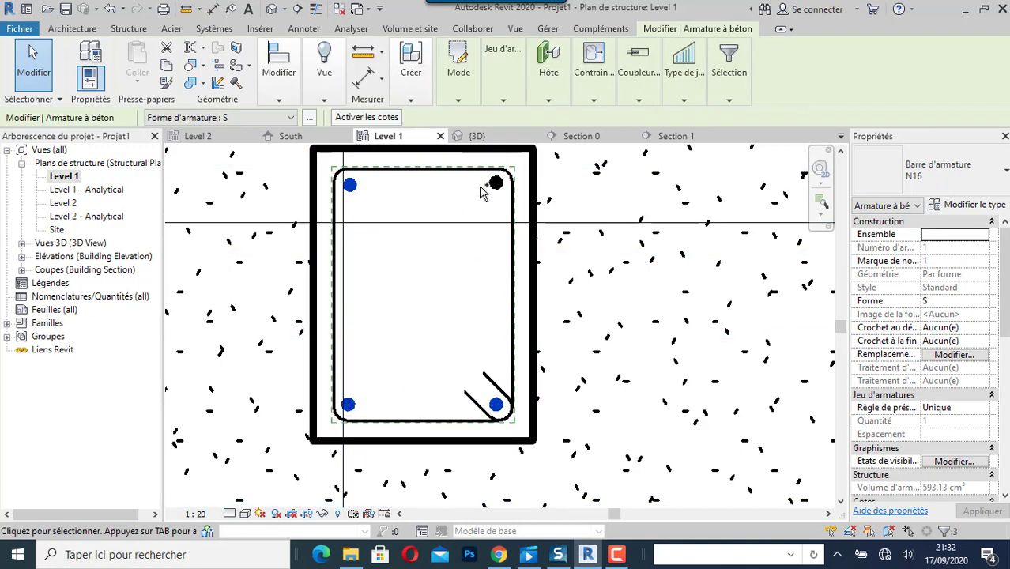
pyautogui.keyDown('ctrl'); pyautogui.click(496, 183); pyautogui.keyUp('ctrl')
pyautogui.scroll(-1, 462, 357)
pyautogui.scroll(-1, 461, 358)
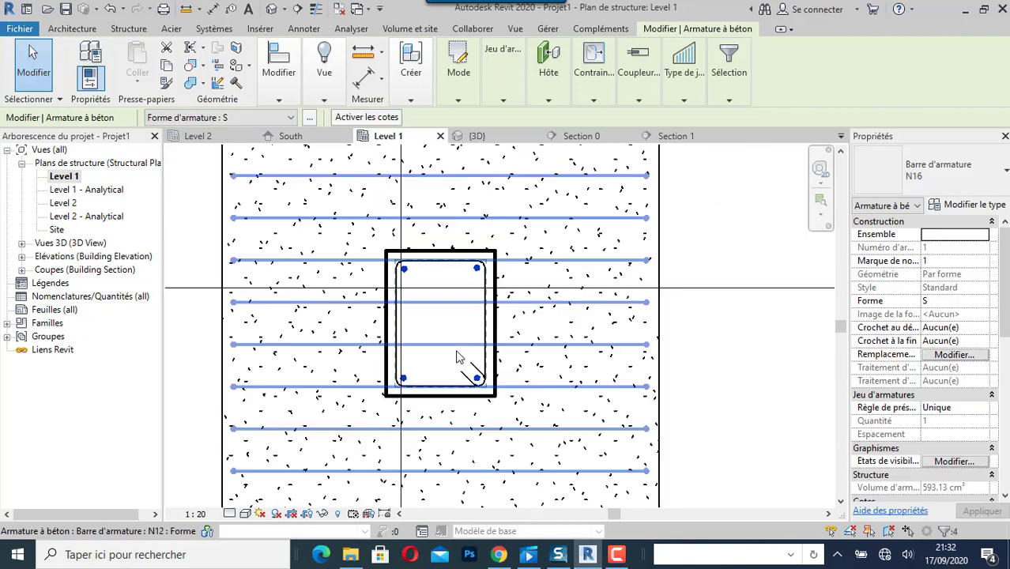
# Set the selected N16 bars to Afficher clairement and Afficher en tant que solide for the Analytical Model and {3D} views.
pyautogui.click(955, 461)
pyautogui.click(440, 284)
pyautogui.click(439, 298)
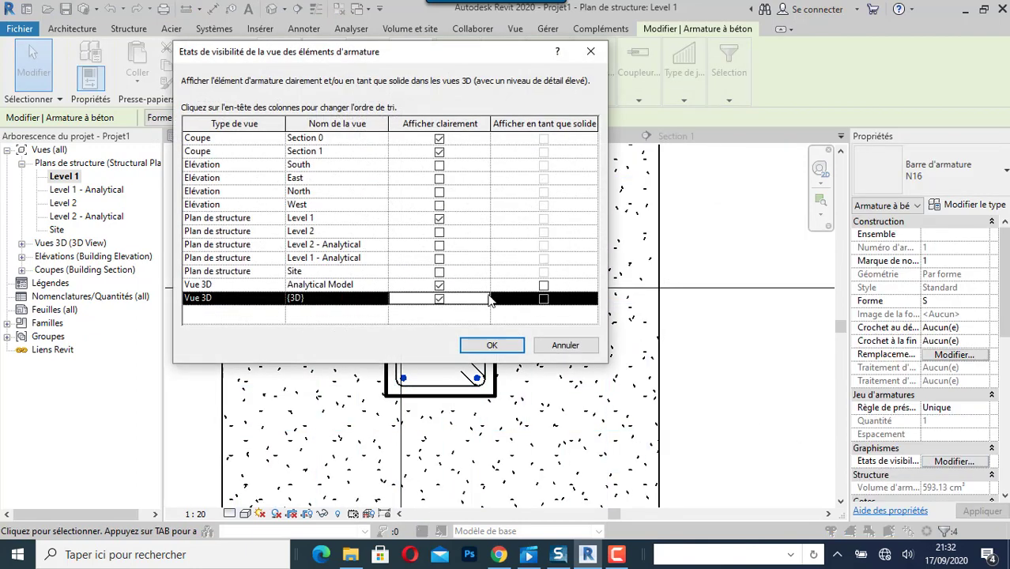
pyautogui.click(543, 286)
pyautogui.click(543, 298)
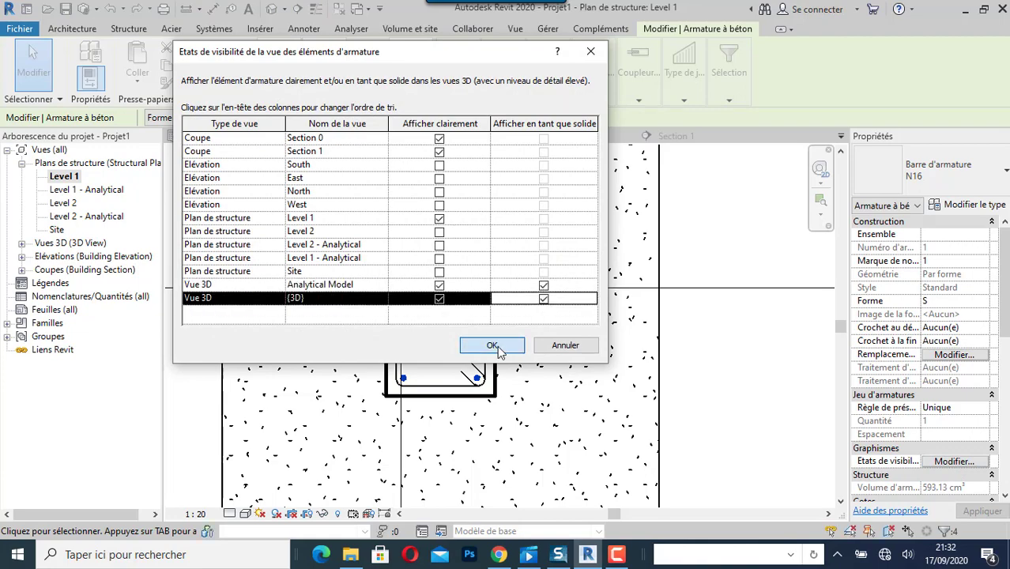
pyautogui.click(492, 345)
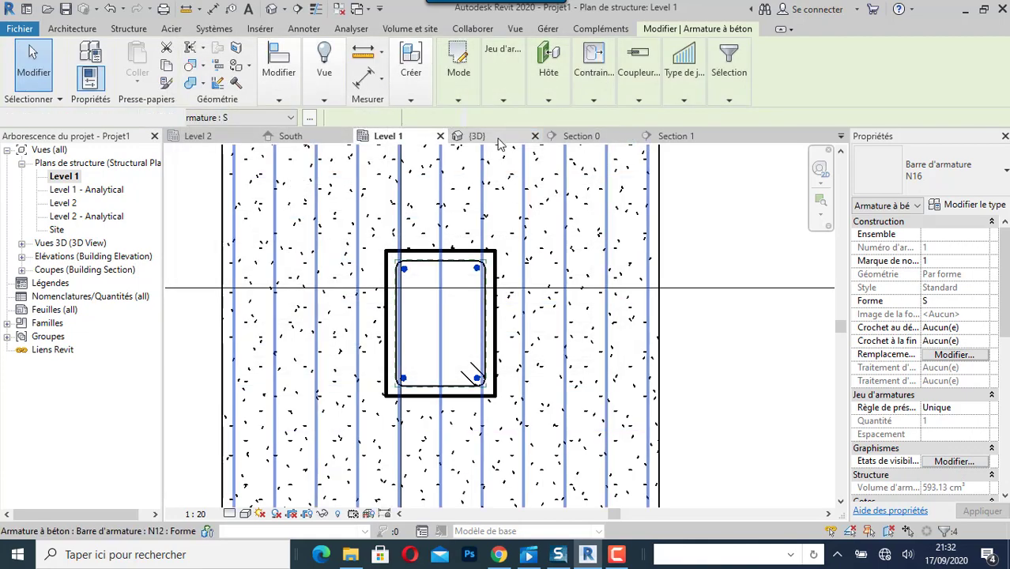
# Display the 3D view in the Réaliste visual style, clear the selection, and inspect the bars in the column and footing.
pyautogui.hotkey('ctrl', 'Tab')
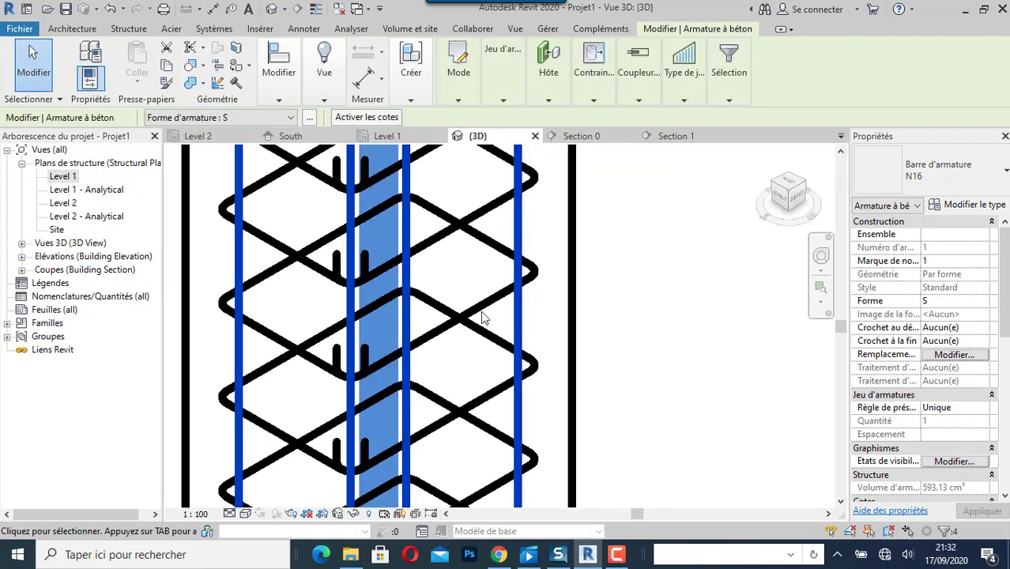
pyautogui.click(246, 514)
pyautogui.click(284, 483)
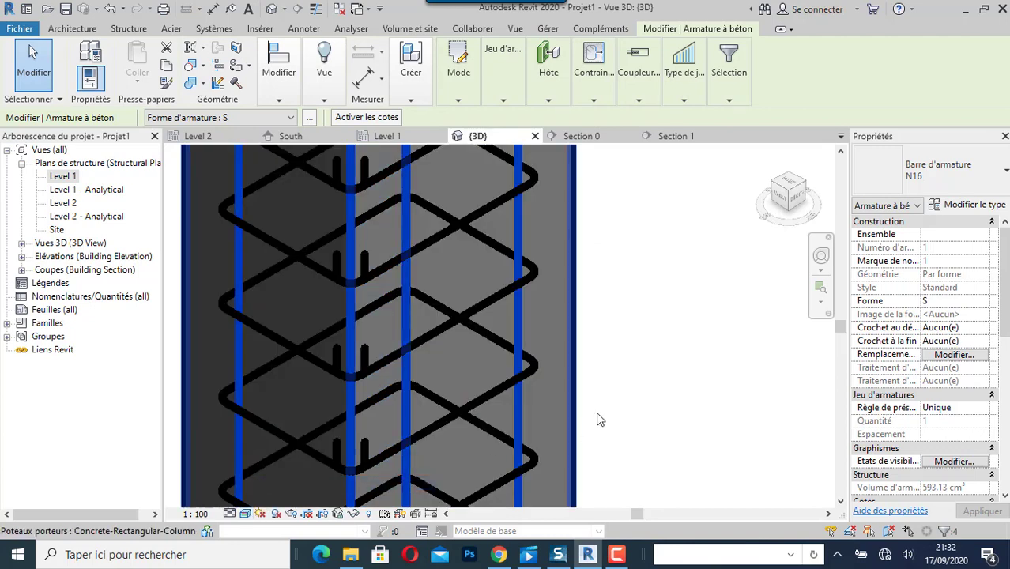
pyautogui.scroll(-3, 598, 380)
pyautogui.scroll(-4, 597, 376)
pyautogui.click(448, 305)
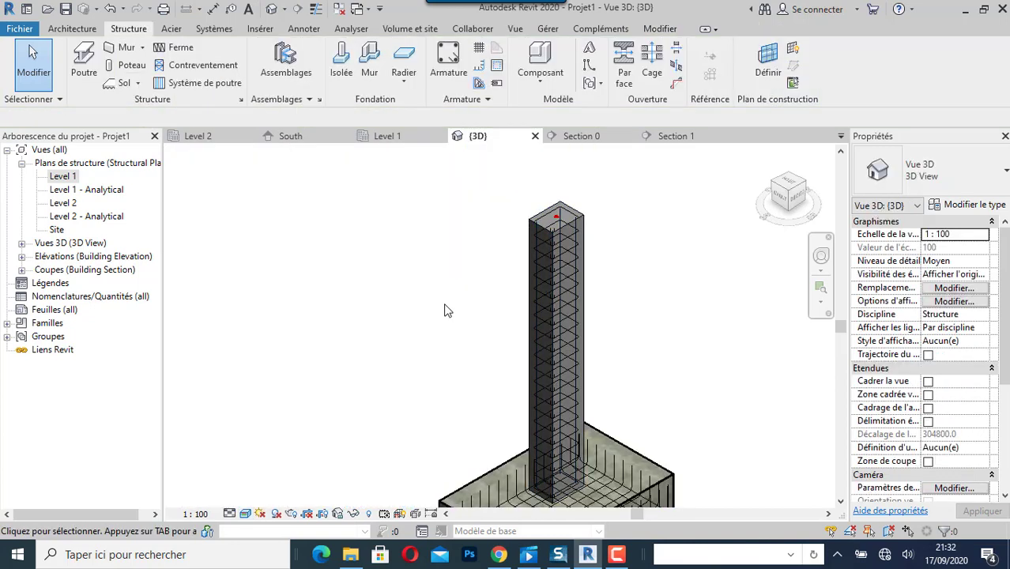
pyautogui.scroll(-3, 425, 258)
pyautogui.scroll(3, 494, 423)
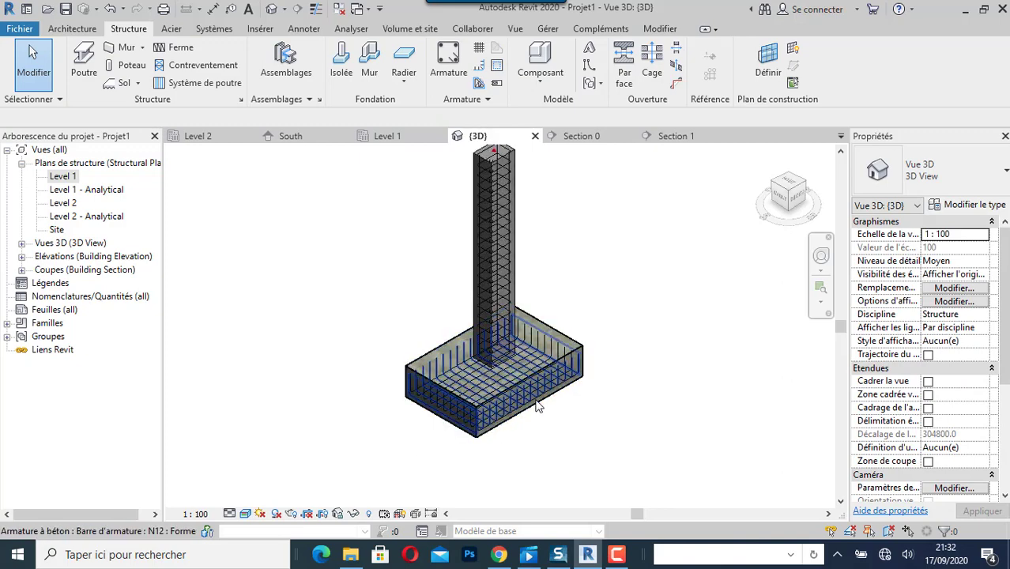
# Take a Snagit image capture of the drawing area showing the reinforced column and footing, and return to Revit.
pyautogui.scroll(-2, 535, 396)
pyautogui.scroll(2, 466, 309)
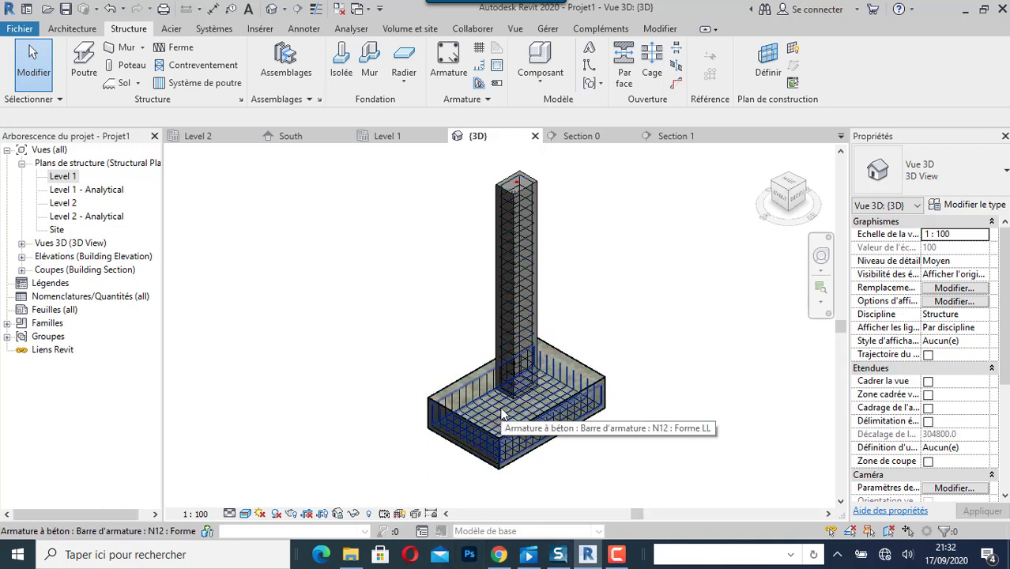
pyautogui.moveTo(495, 5)
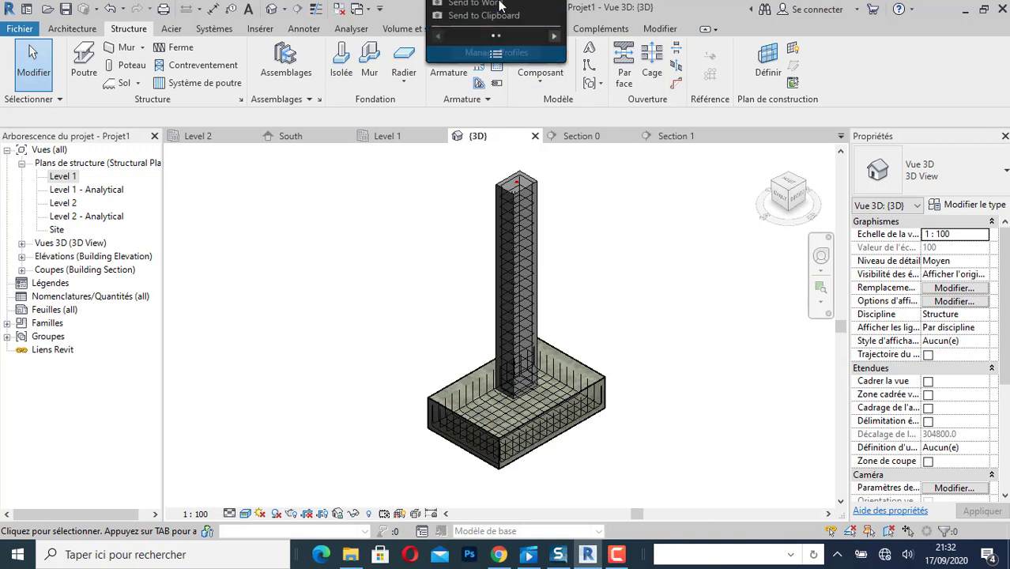
pyautogui.click(496, 24)
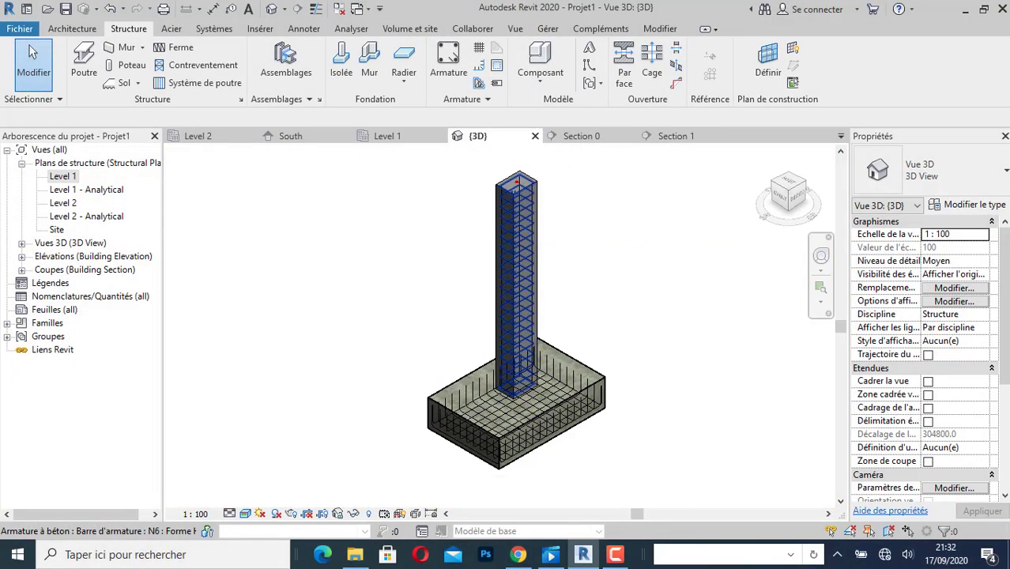
pyautogui.click(533, 237)
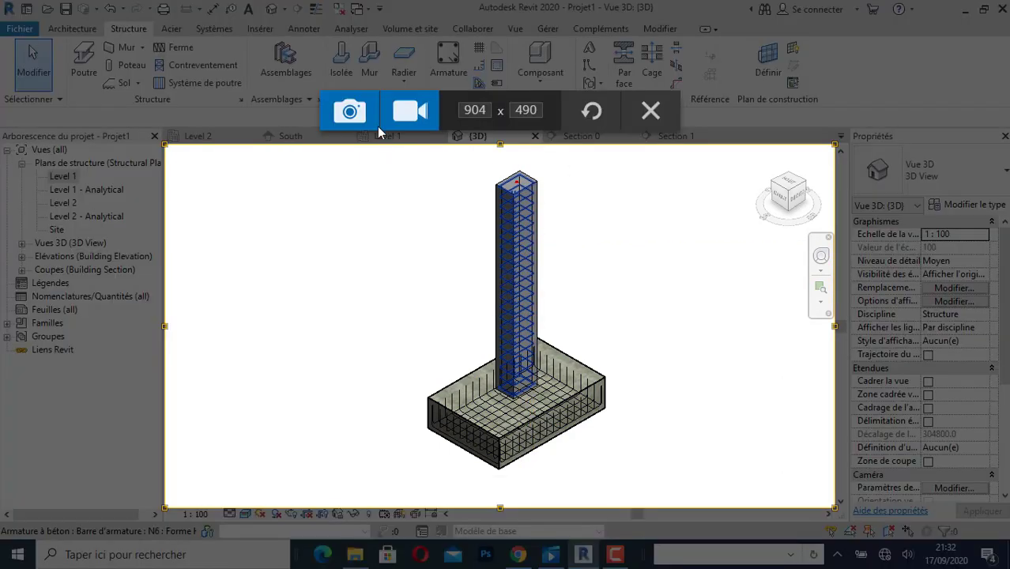
pyautogui.click(350, 112)
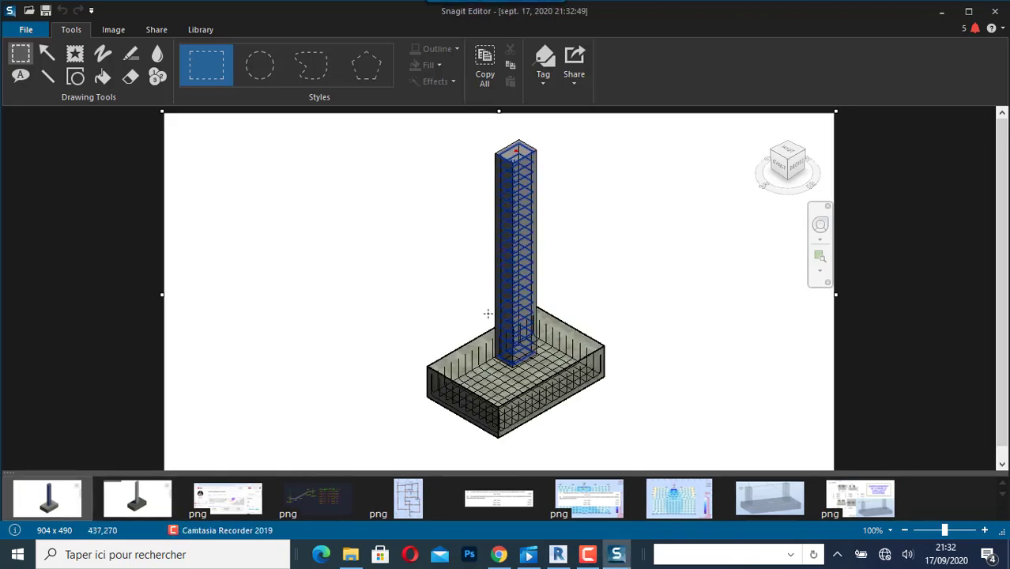
pyautogui.click(558, 552)
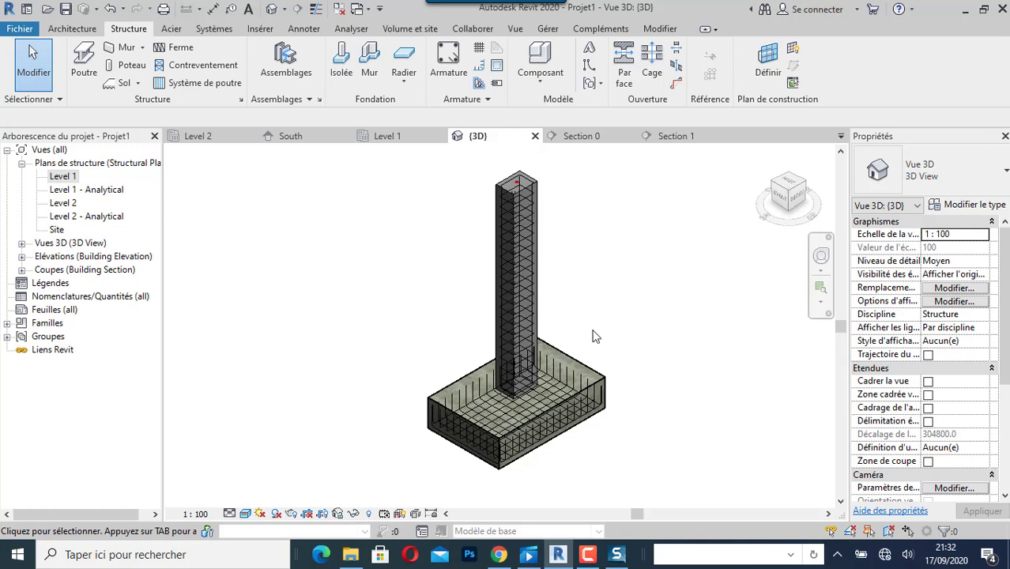
# Create a new component schedule named Nomenclature d'armatures for the Armature à béton category in the New Construction phase.
pyautogui.click(515, 29)
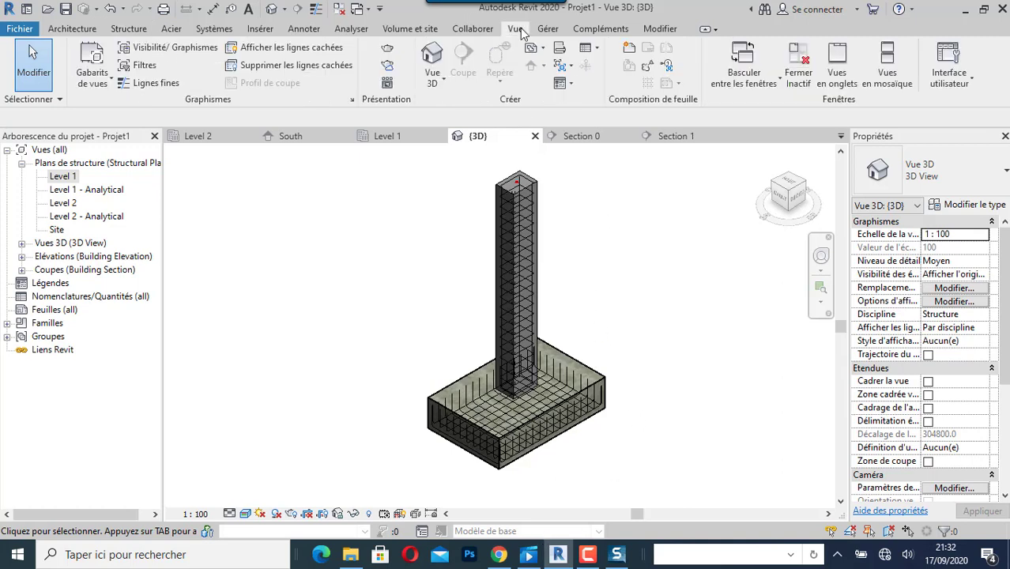
pyautogui.click(594, 50)
pyautogui.click(558, 75)
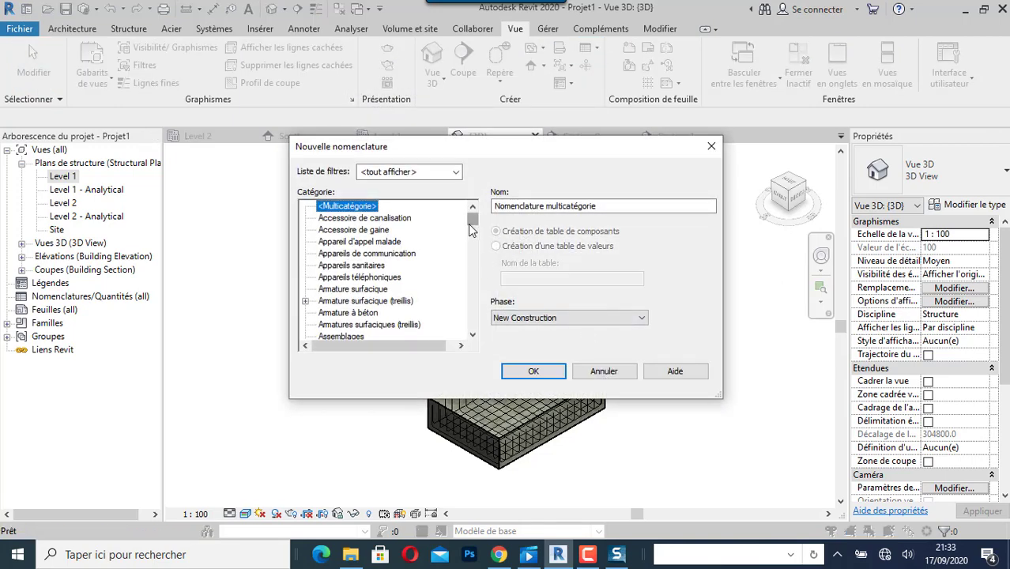
pyautogui.moveTo(473, 224)
pyautogui.mouseDown()
pyautogui.moveTo(472, 237)
pyautogui.moveTo(473, 222)
pyautogui.mouseUp()
pyautogui.click(473, 336)
pyautogui.click(473, 335)
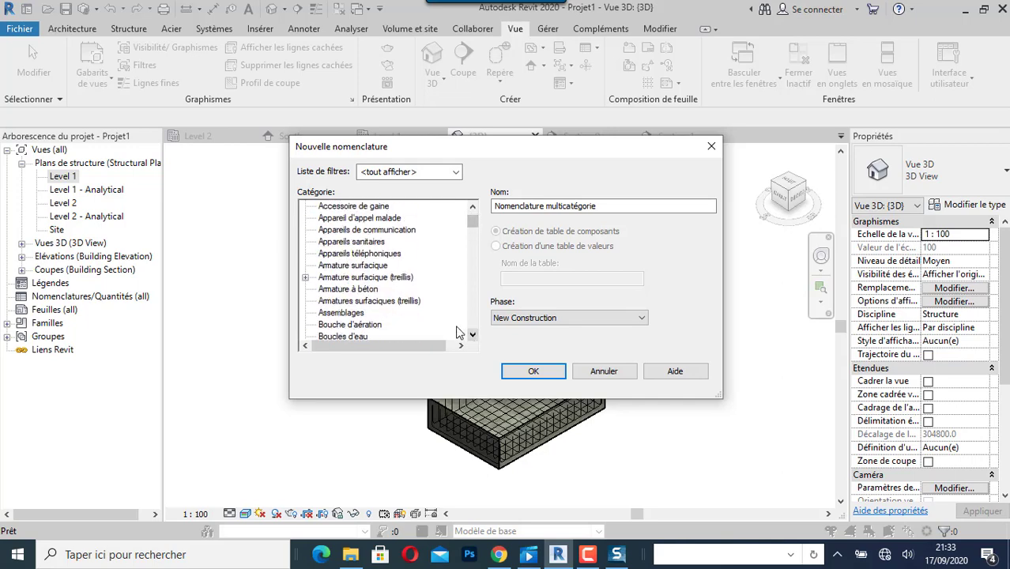
pyautogui.click(358, 289)
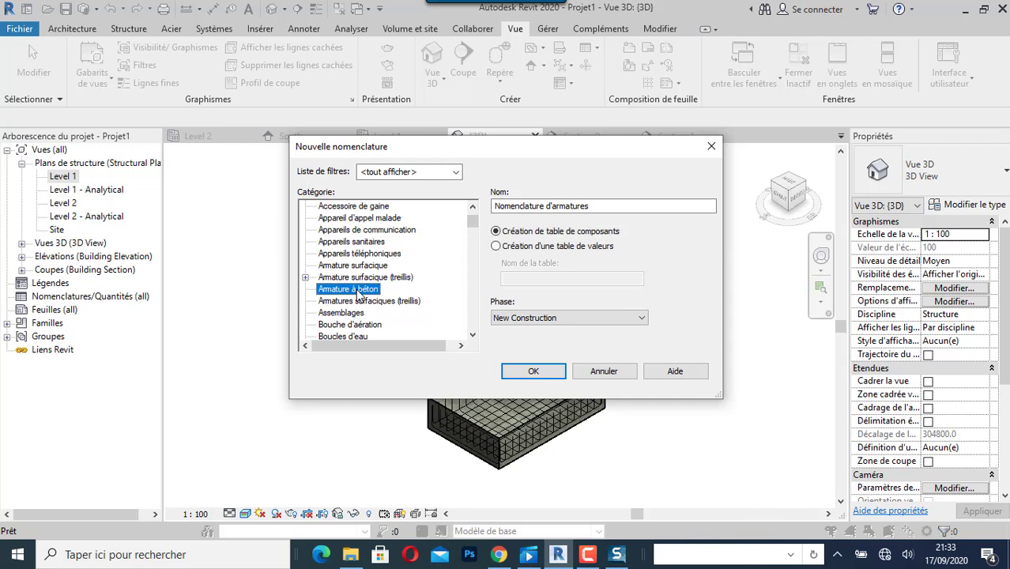
pyautogui.click(547, 371)
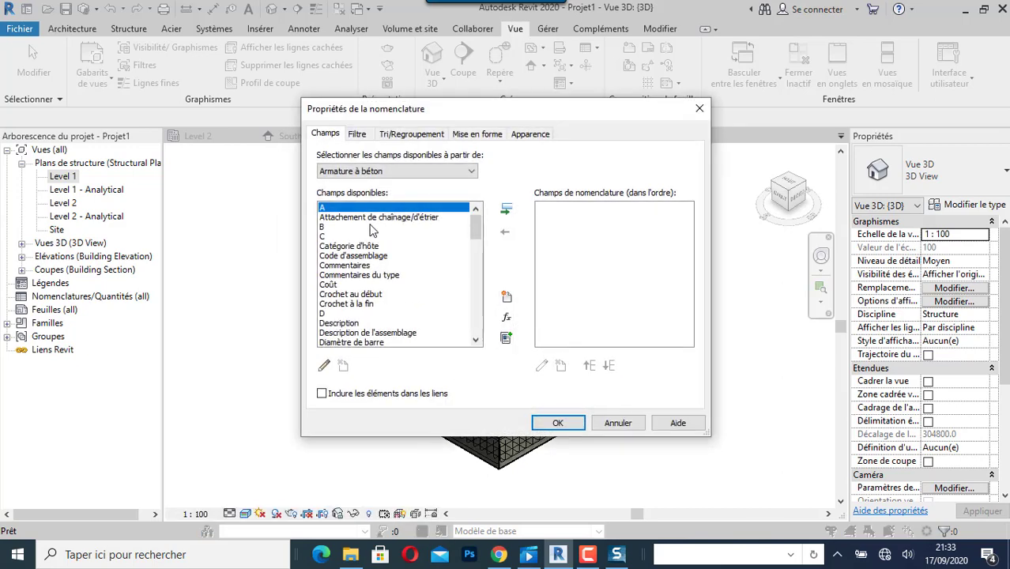
# Add the Diamètre de barre and Forme fields to the rebar schedule.
pyautogui.click(477, 341)
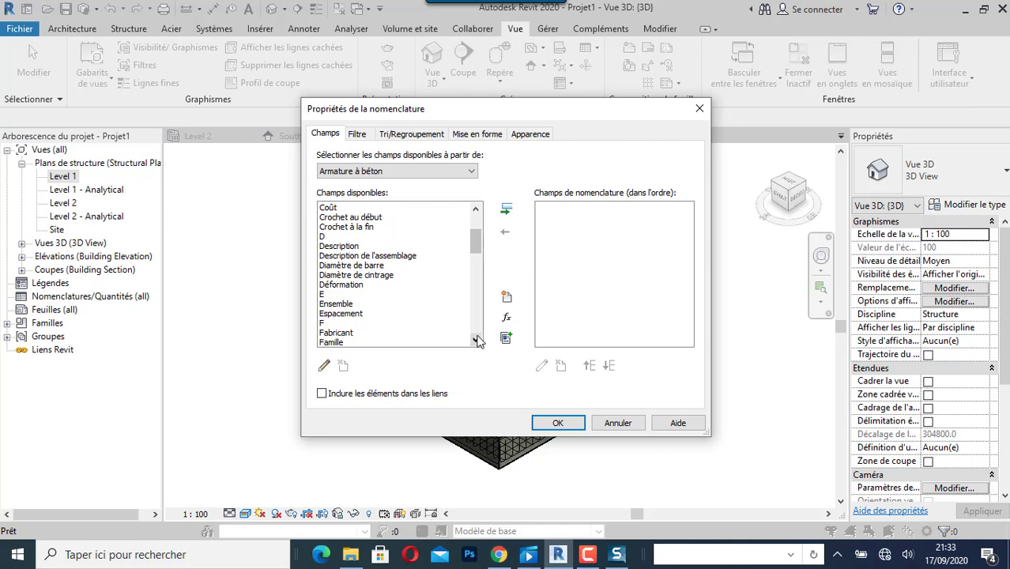
pyautogui.click(355, 267)
pyautogui.click(506, 209)
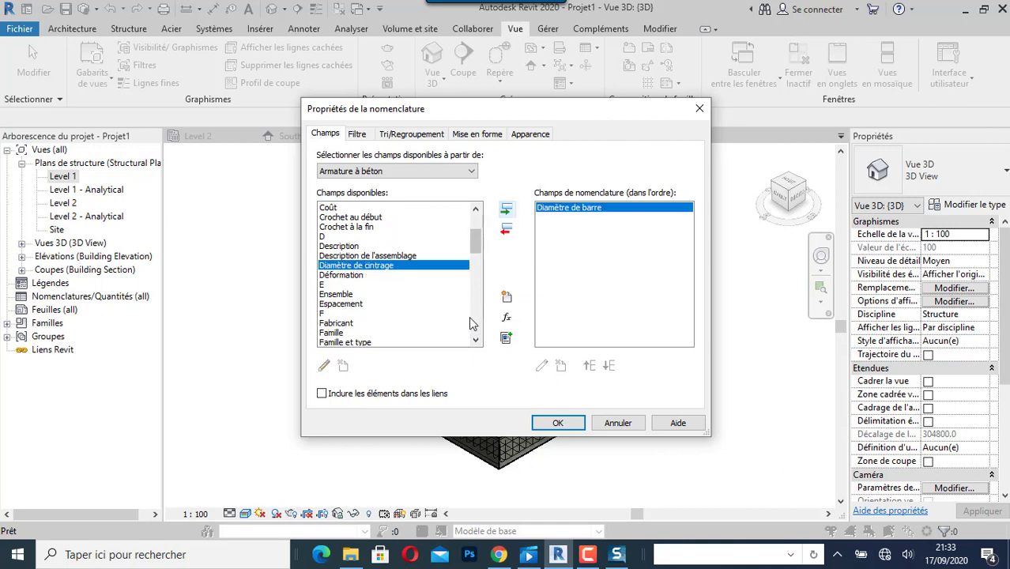
pyautogui.click(477, 341)
pyautogui.click(476, 340)
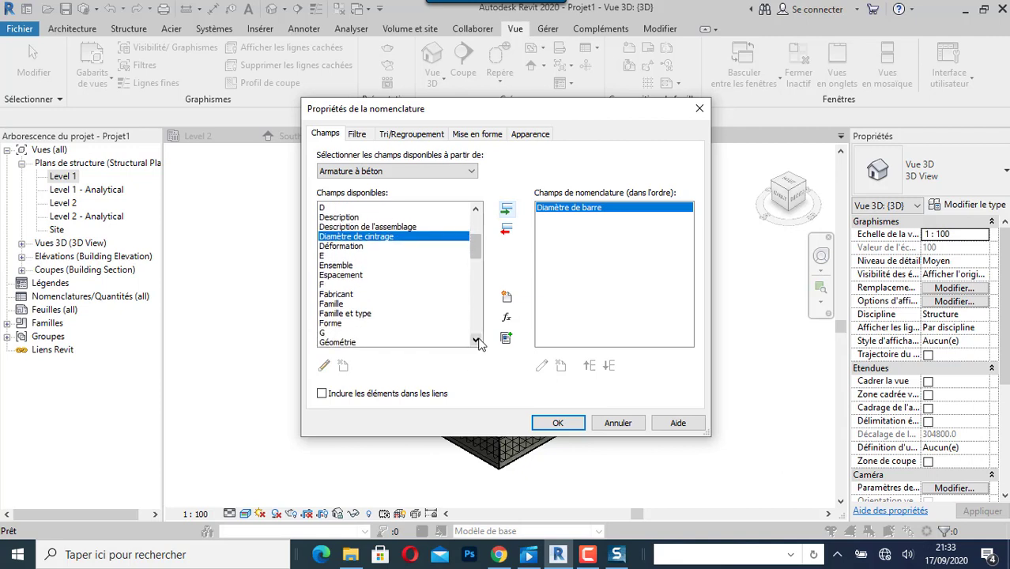
pyautogui.click(477, 341)
pyautogui.click(476, 341)
pyautogui.click(476, 341)
pyautogui.click(476, 341)
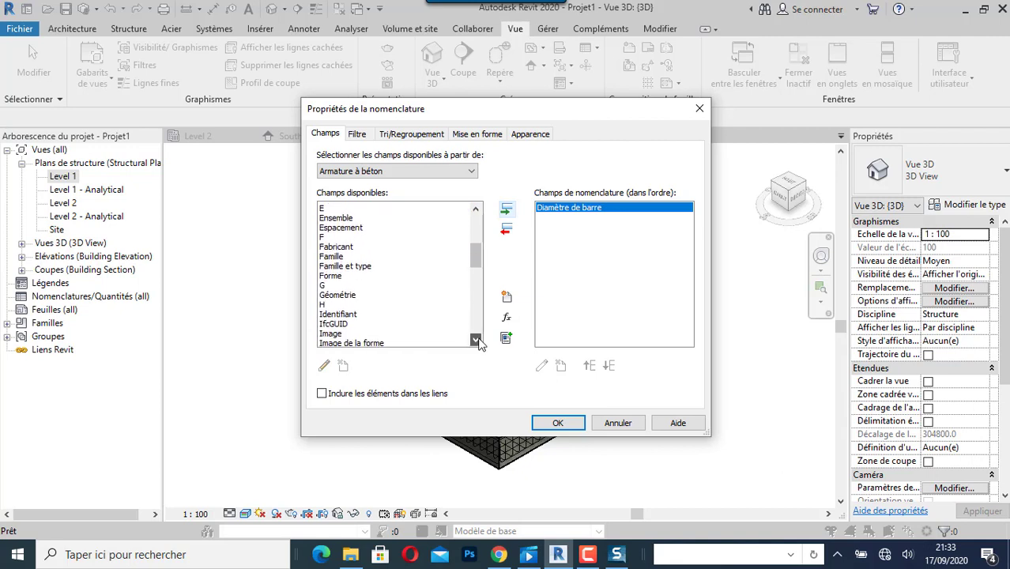
pyautogui.click(477, 341)
pyautogui.click(340, 268)
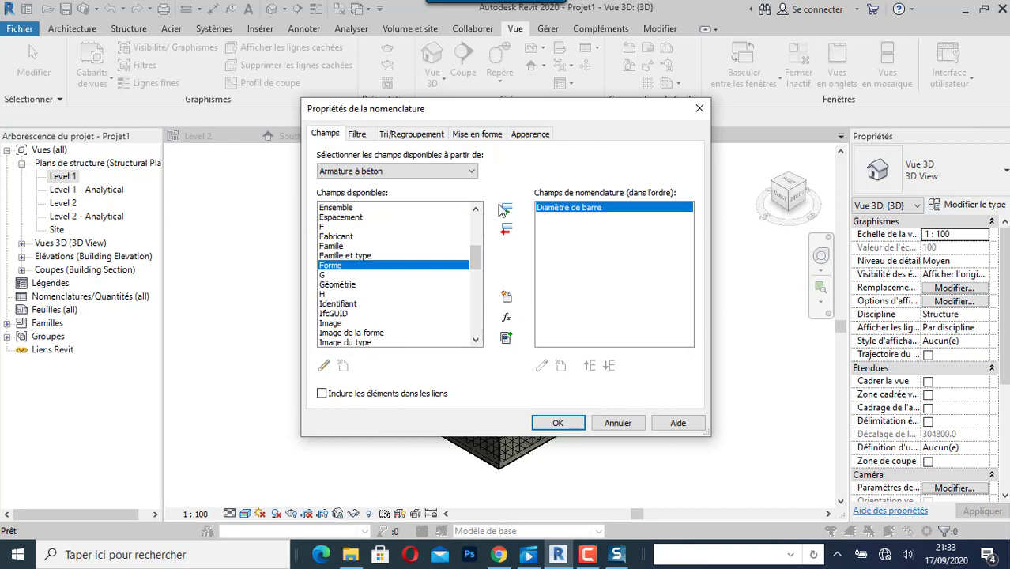
pyautogui.click(506, 208)
# Add the Longueur de barre and Longueur de barre totale fields to the rebar schedule.
pyautogui.click(476, 341)
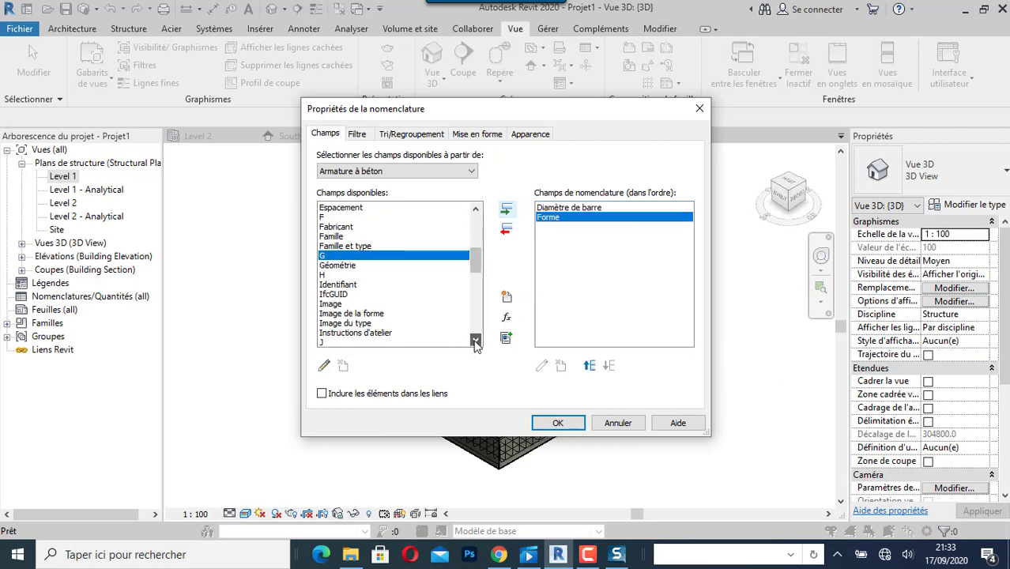
pyautogui.click(476, 341)
pyautogui.click(476, 340)
pyautogui.click(476, 340)
pyautogui.click(477, 340)
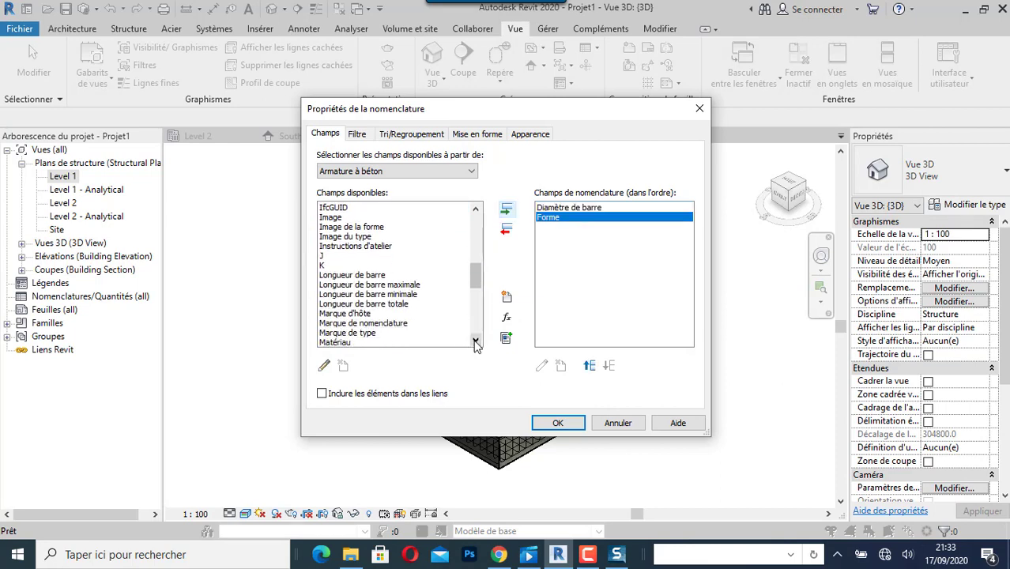
pyautogui.click(476, 340)
pyautogui.click(476, 341)
pyautogui.click(371, 256)
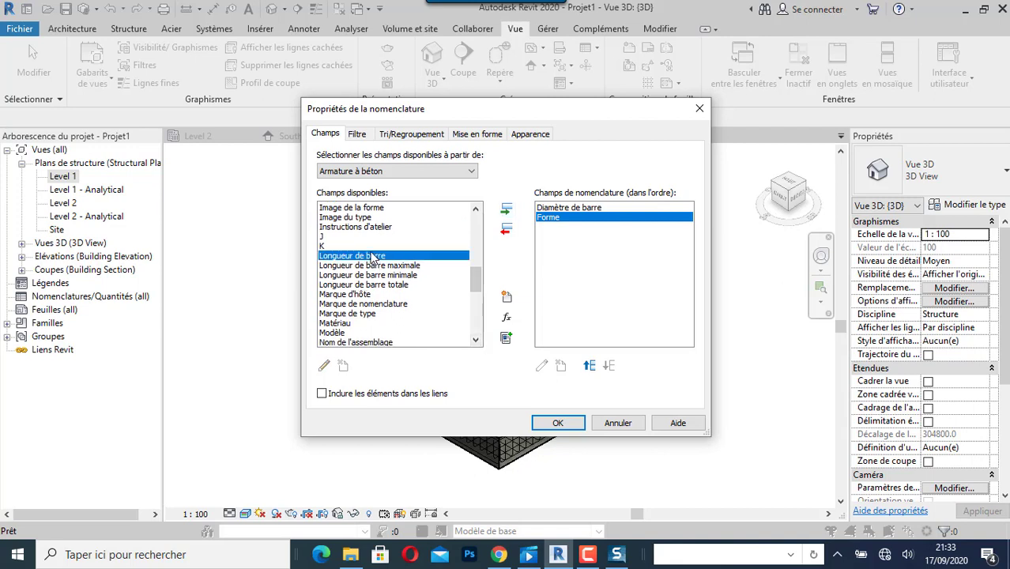
pyautogui.click(506, 208)
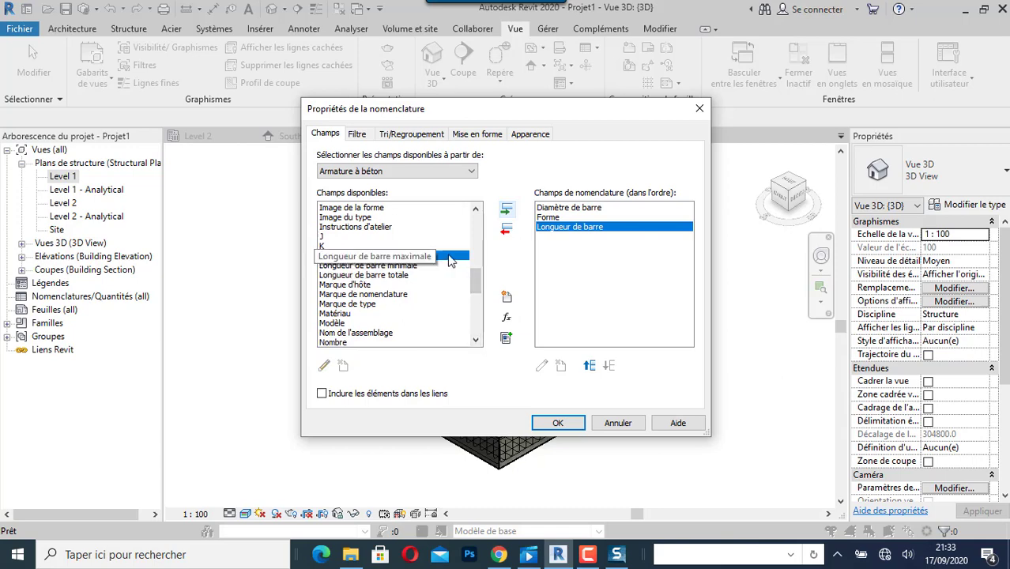
pyautogui.click(379, 274)
pyautogui.click(506, 208)
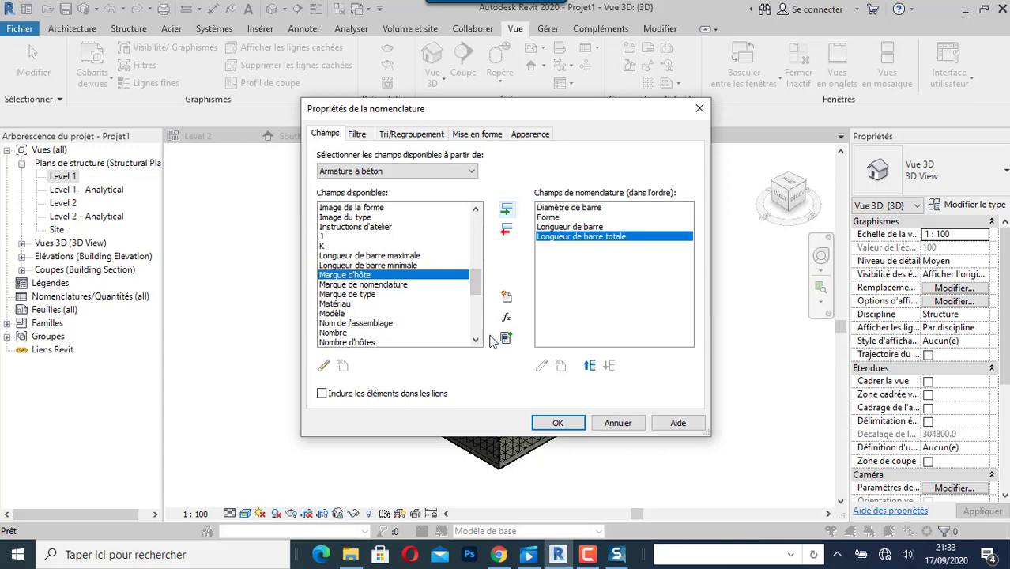
# Add the Nombre and Quantité fields and generate the rebar schedule.
pyautogui.click(476, 341)
pyautogui.click(476, 341)
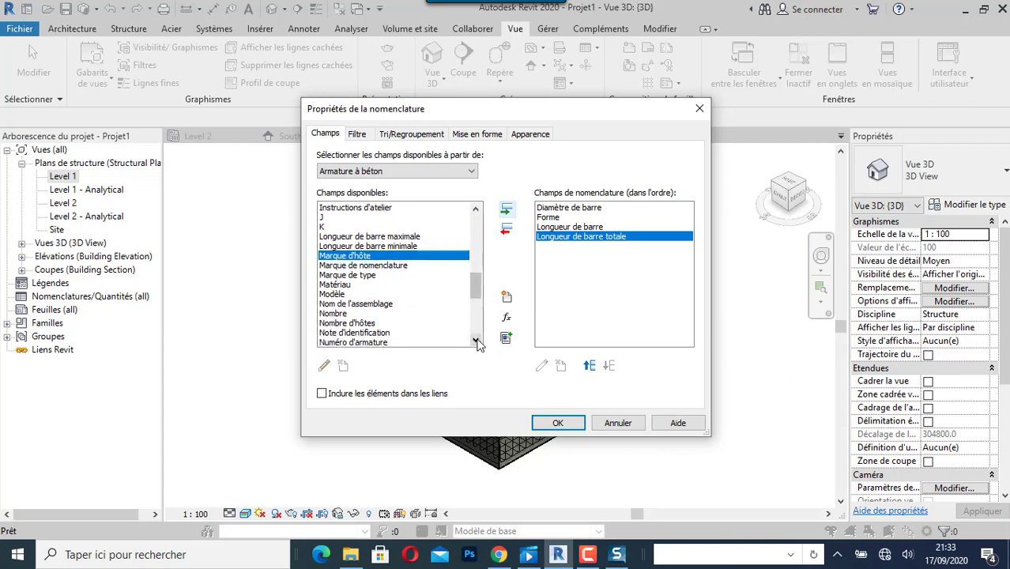
pyautogui.click(475, 341)
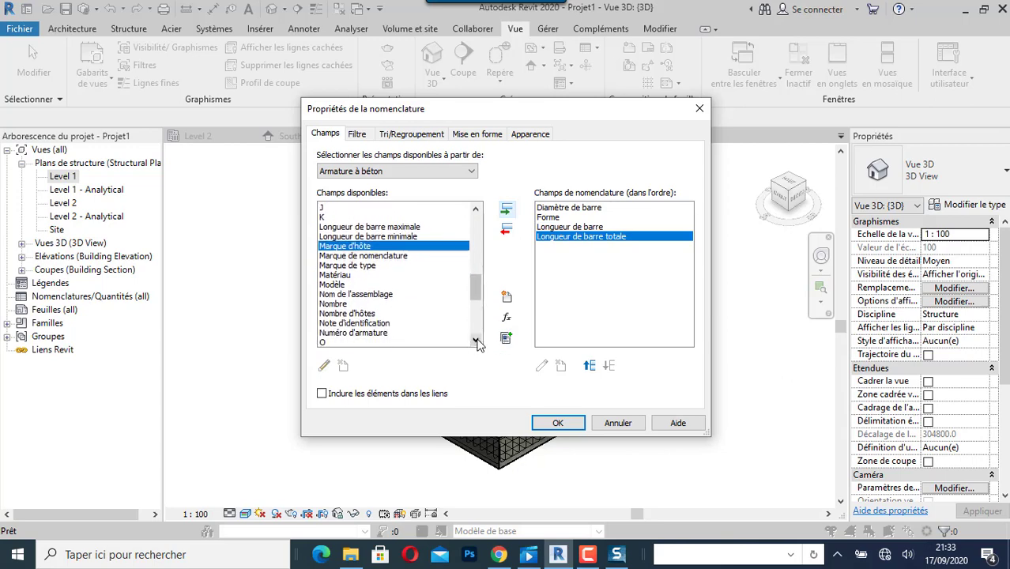
pyautogui.click(475, 340)
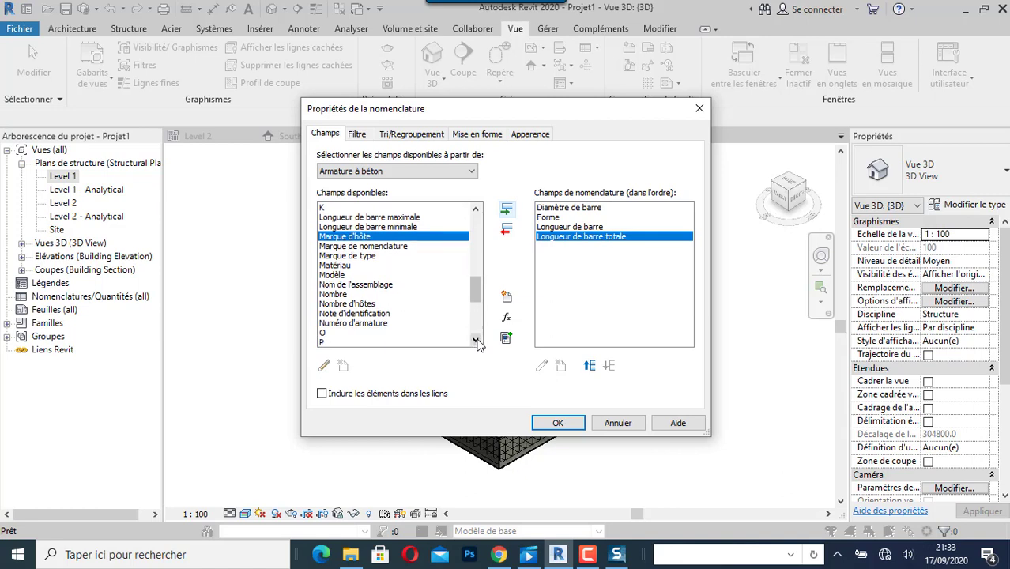
pyautogui.click(475, 341)
pyautogui.click(475, 341)
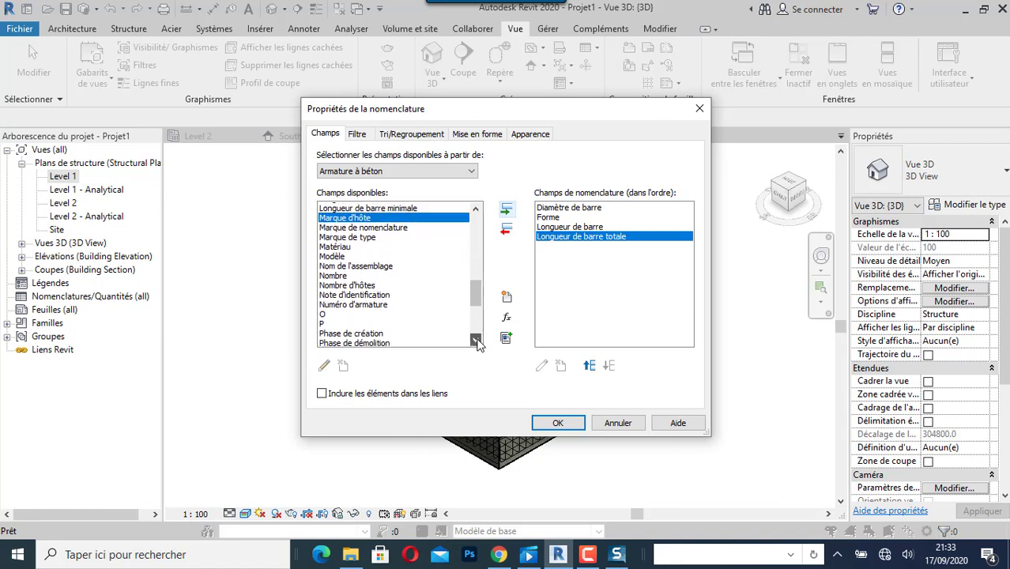
pyautogui.click(476, 340)
pyautogui.click(475, 341)
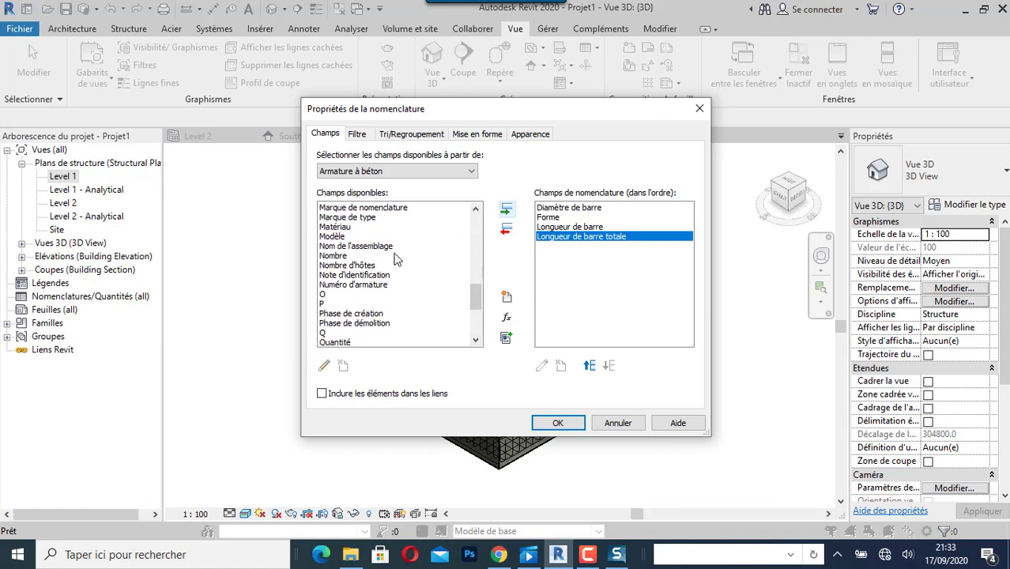
pyautogui.click(344, 255)
pyautogui.click(506, 208)
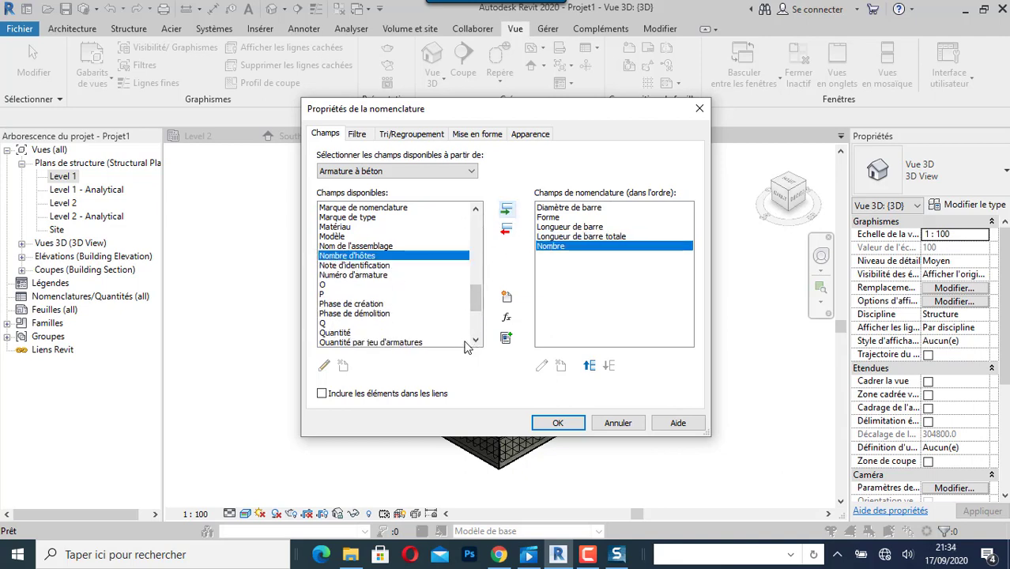
pyautogui.click(341, 333)
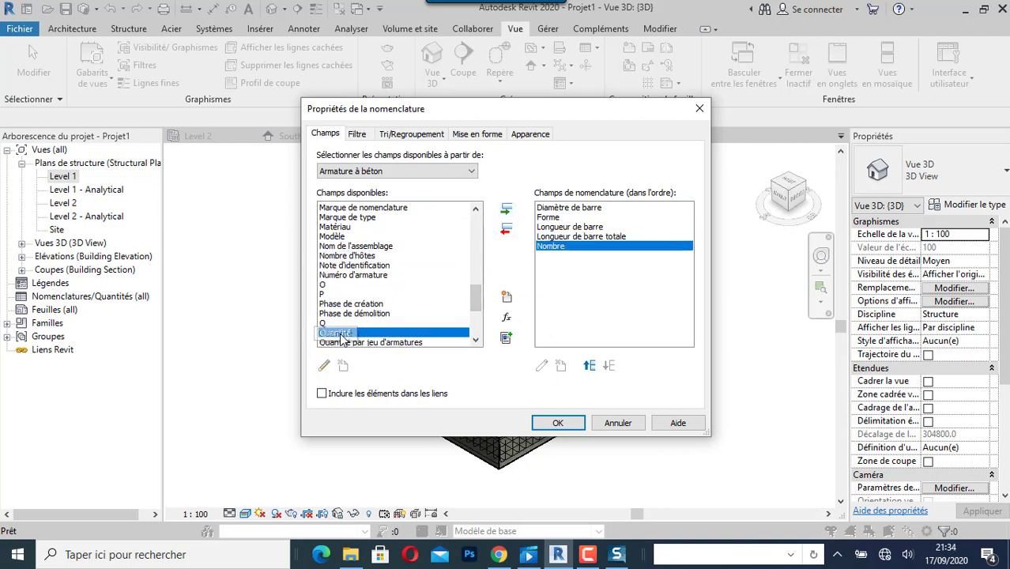
pyautogui.click(506, 210)
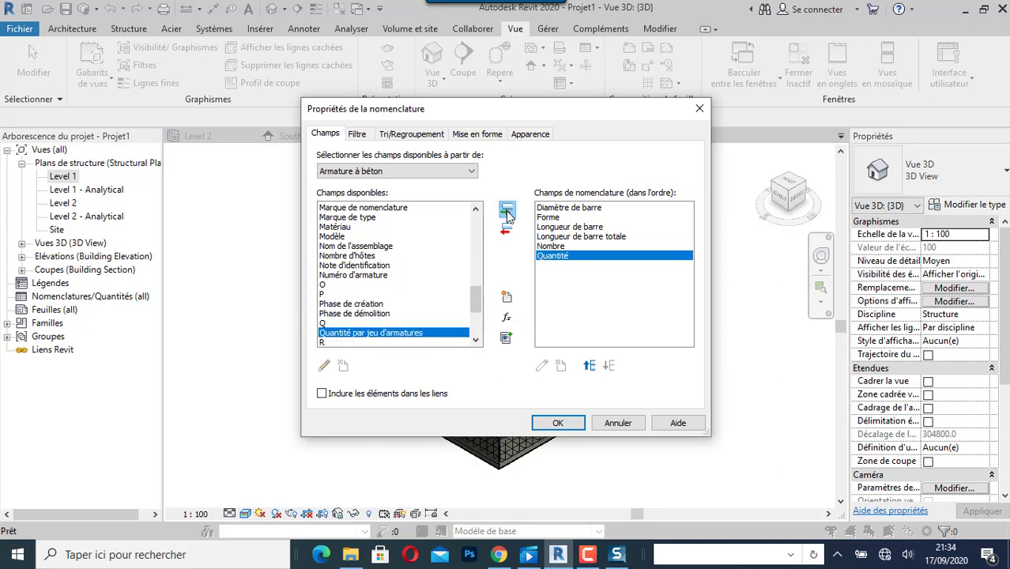
pyautogui.click(576, 422)
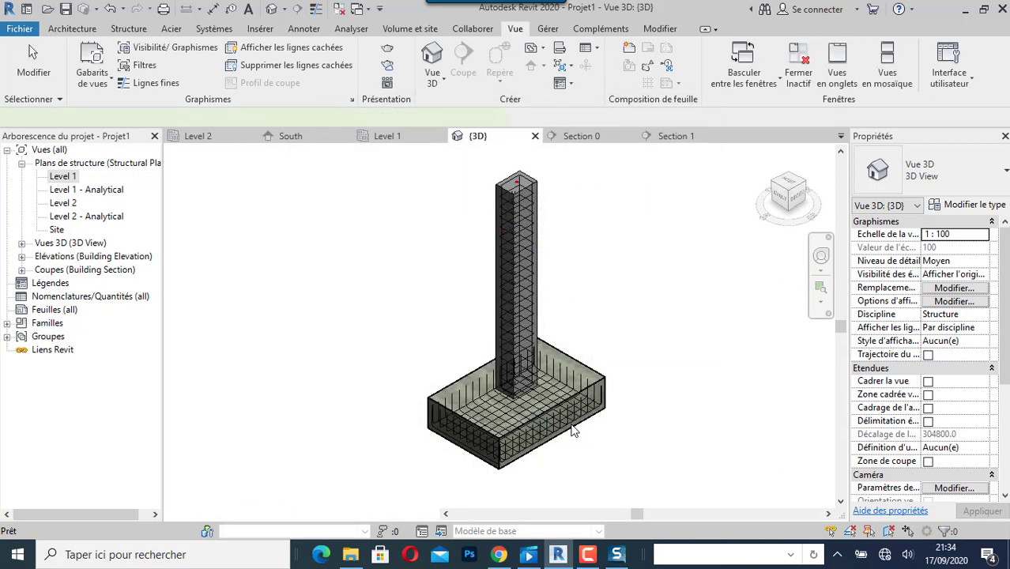
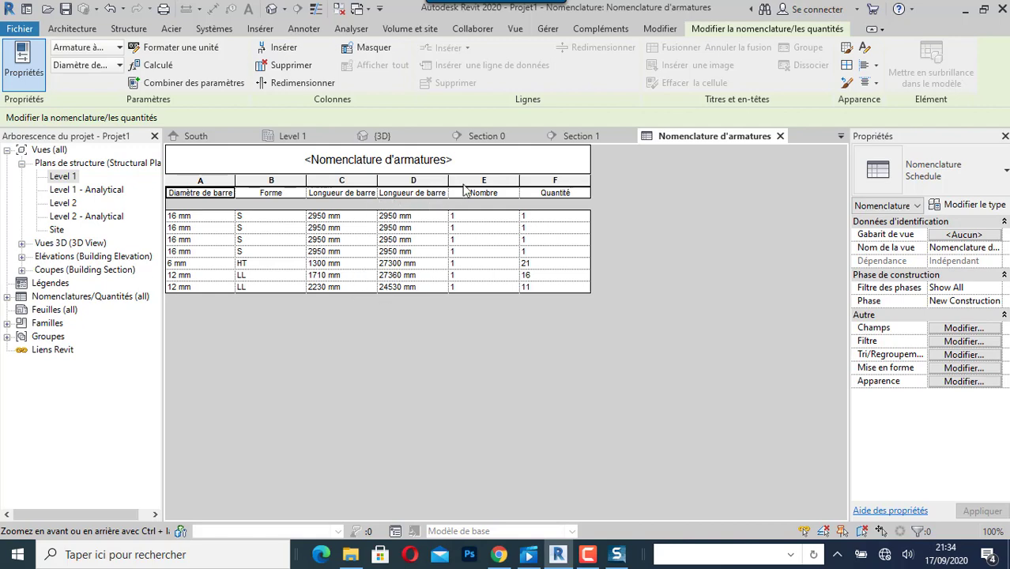
pyautogui.click(414, 182)
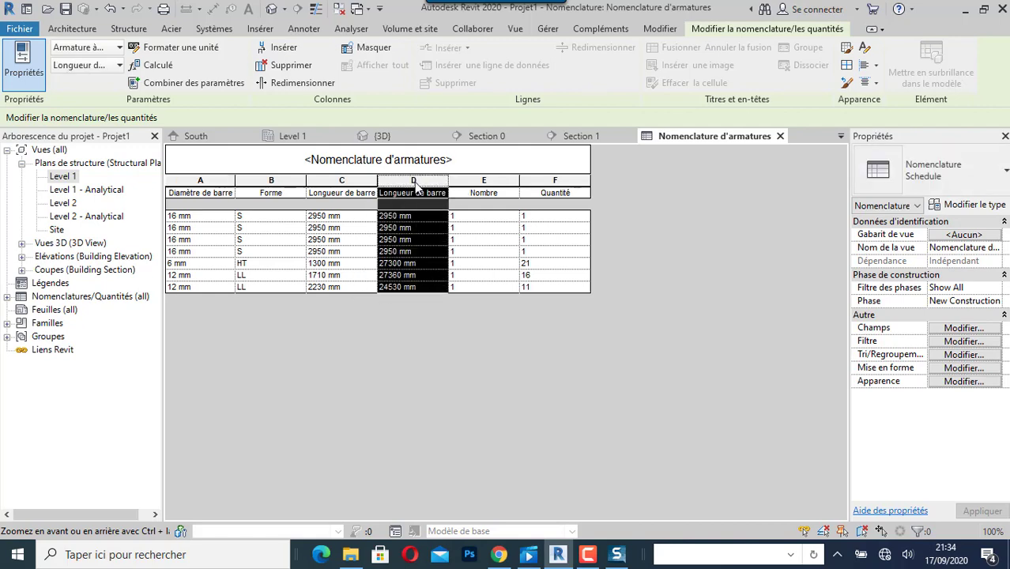
pyautogui.rightClick(414, 182)
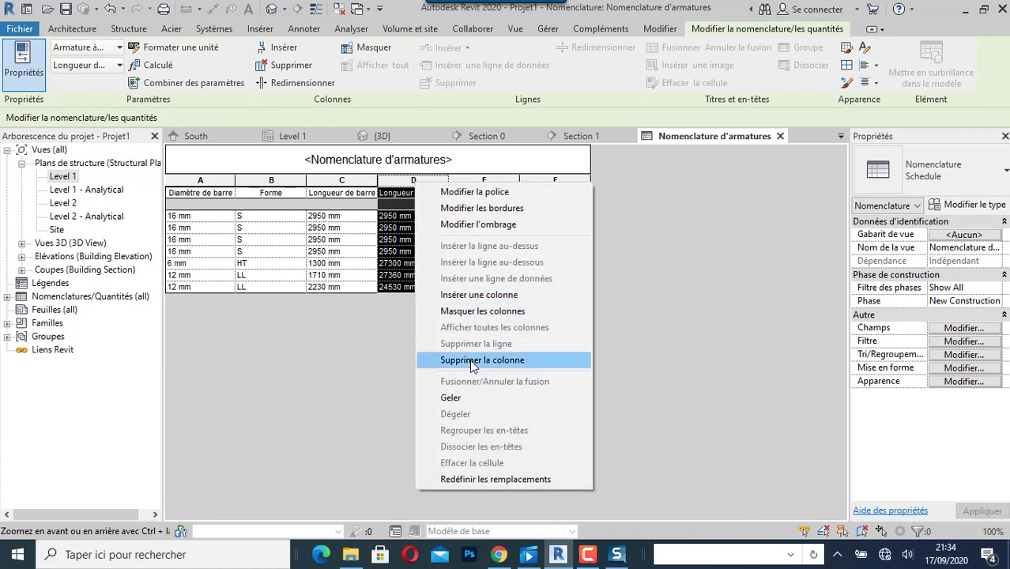
pyautogui.click(393, 325)
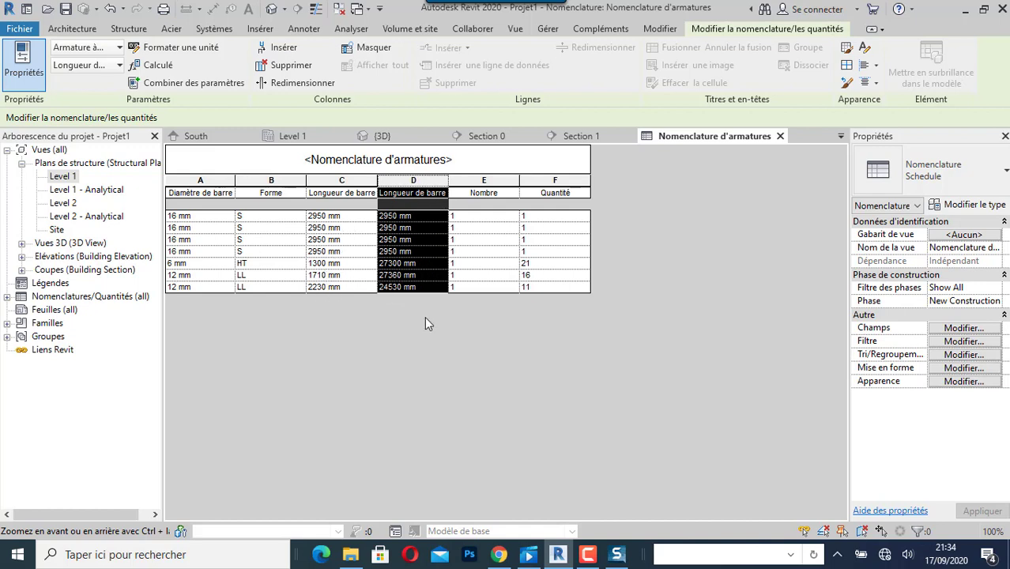
# Create a new sheet using the A1 metric title block.
pyautogui.click(485, 180)
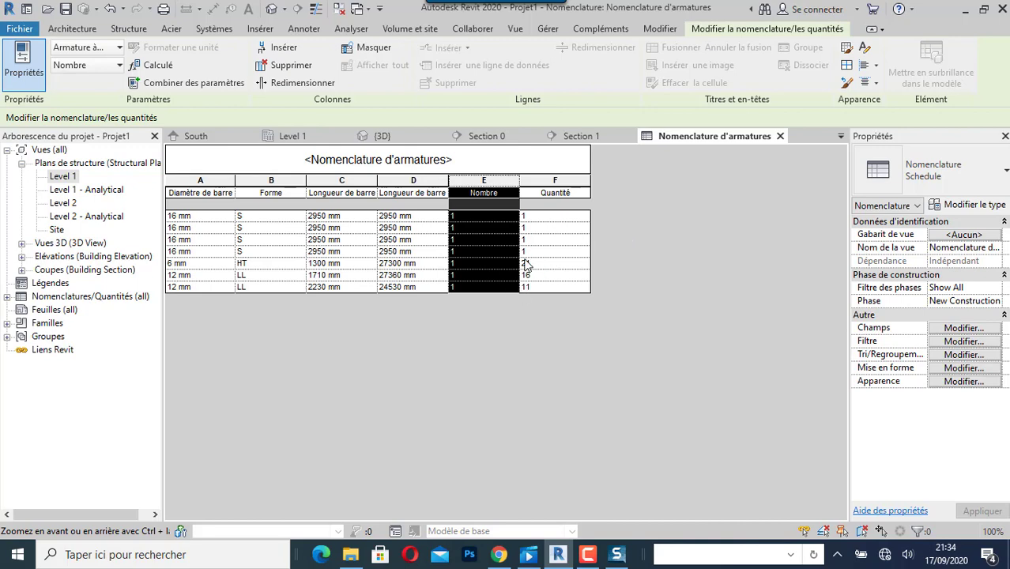
pyautogui.rightClick(44, 311)
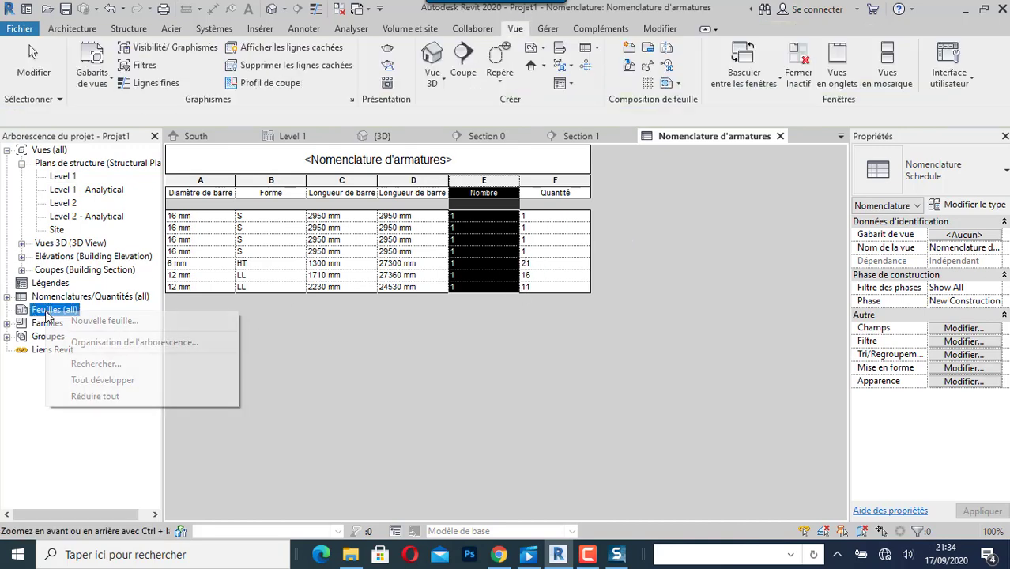
pyautogui.click(98, 323)
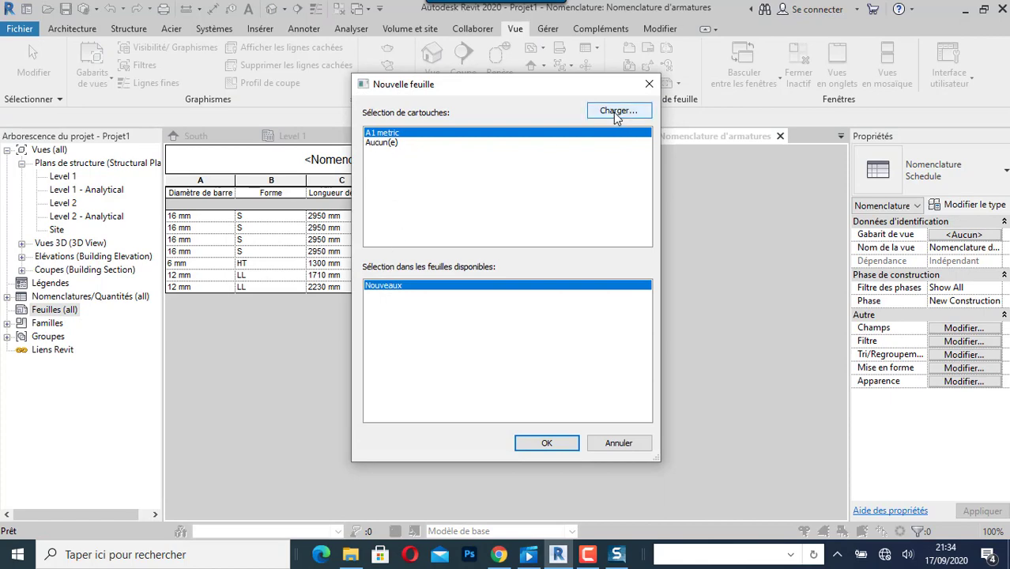
pyautogui.click(539, 443)
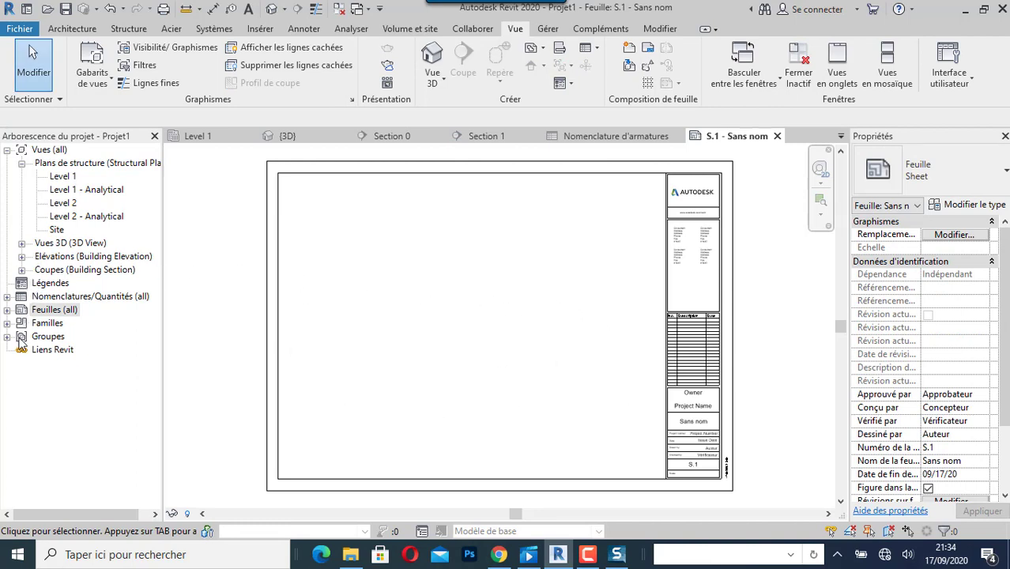
# Place the Nomenclature d'armatures schedule on the new sheet, in the lower part near the title block.
pyautogui.click(6, 297)
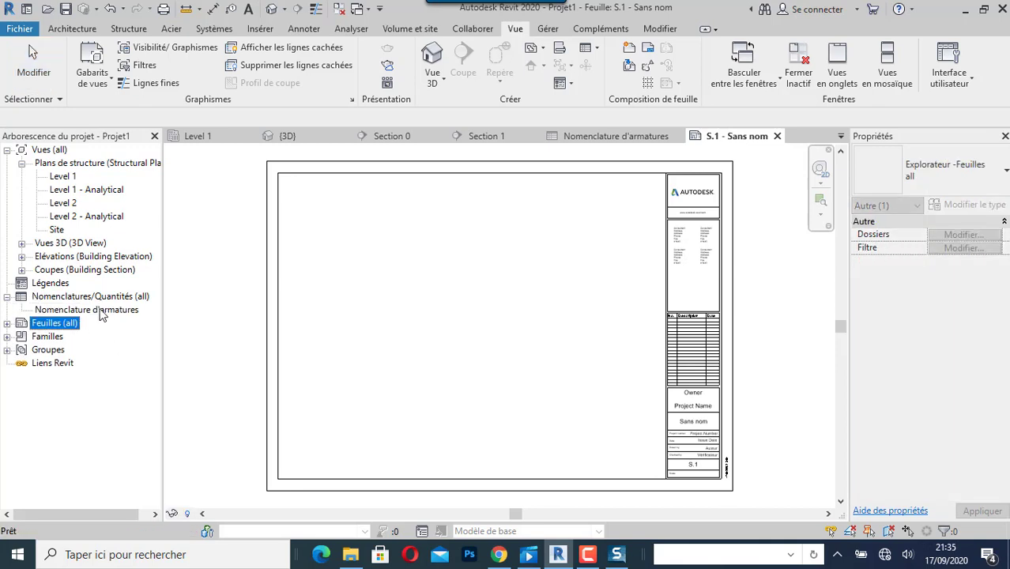
pyautogui.moveTo(102, 314); pyautogui.dragTo(552, 398)
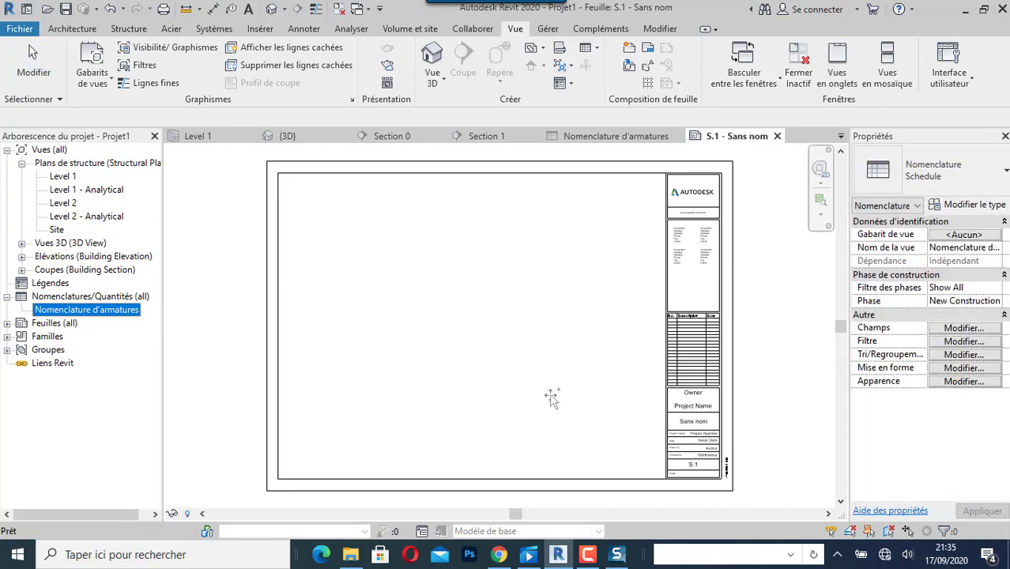
pyautogui.click(551, 410)
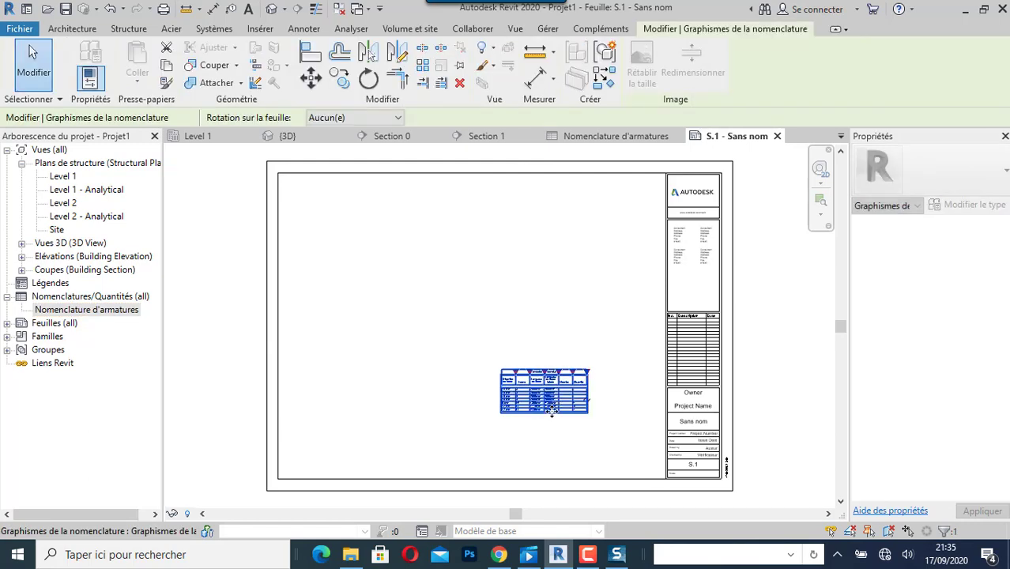
pyautogui.scroll(3, 552, 399)
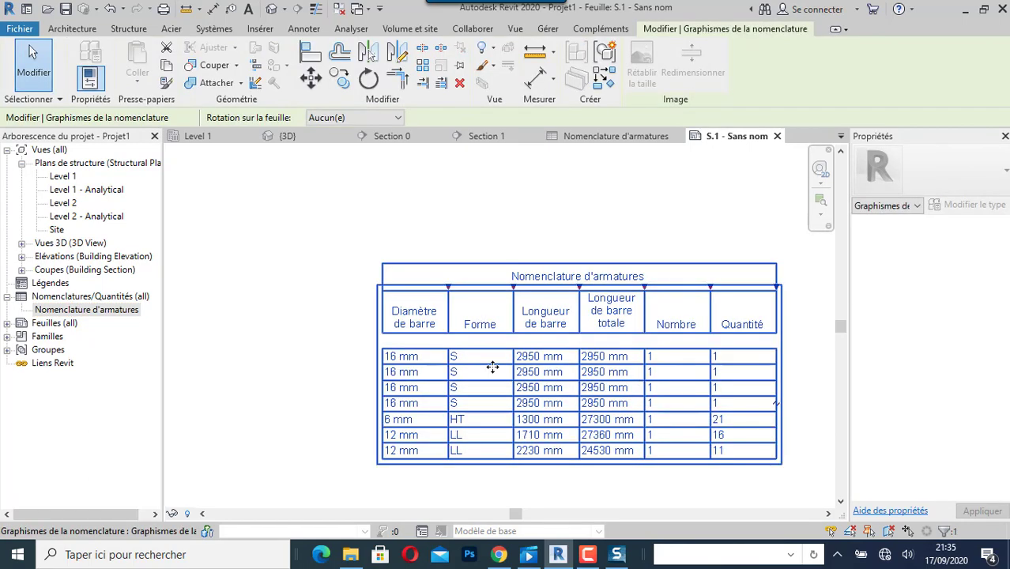
pyautogui.click(332, 341)
pyautogui.scroll(-2, 341, 324)
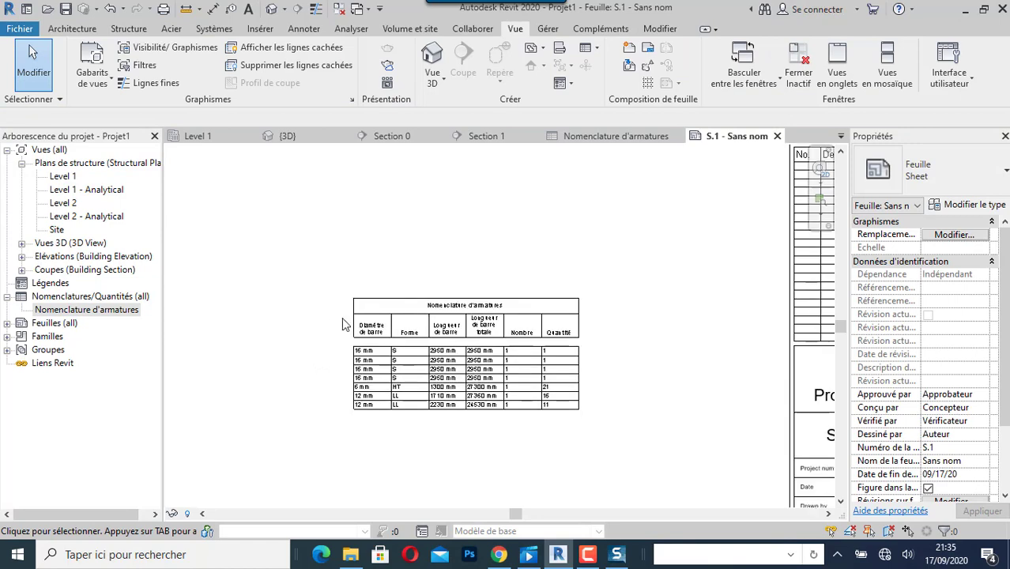
pyautogui.scroll(-4, 442, 387)
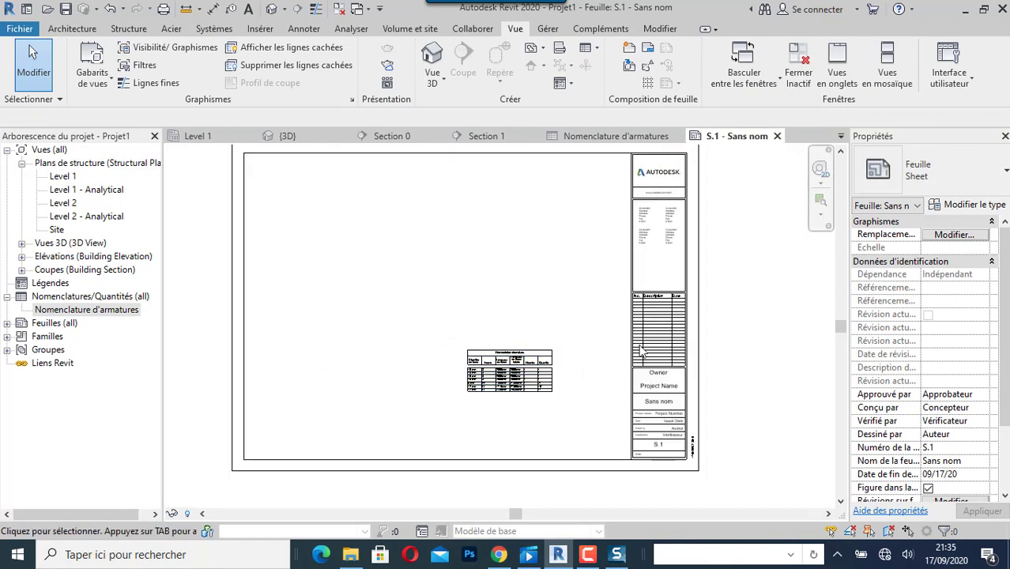
pyautogui.scroll(-2, 641, 352)
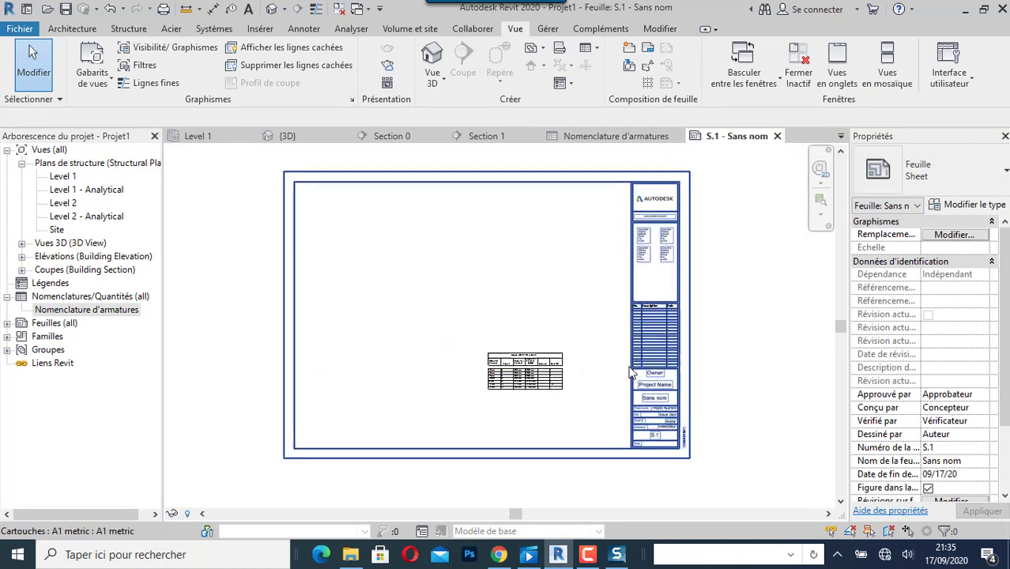
# Place the Section 0 and Section 1 views side by side on the sheet above the rebar schedule.
pyautogui.click(22, 256)
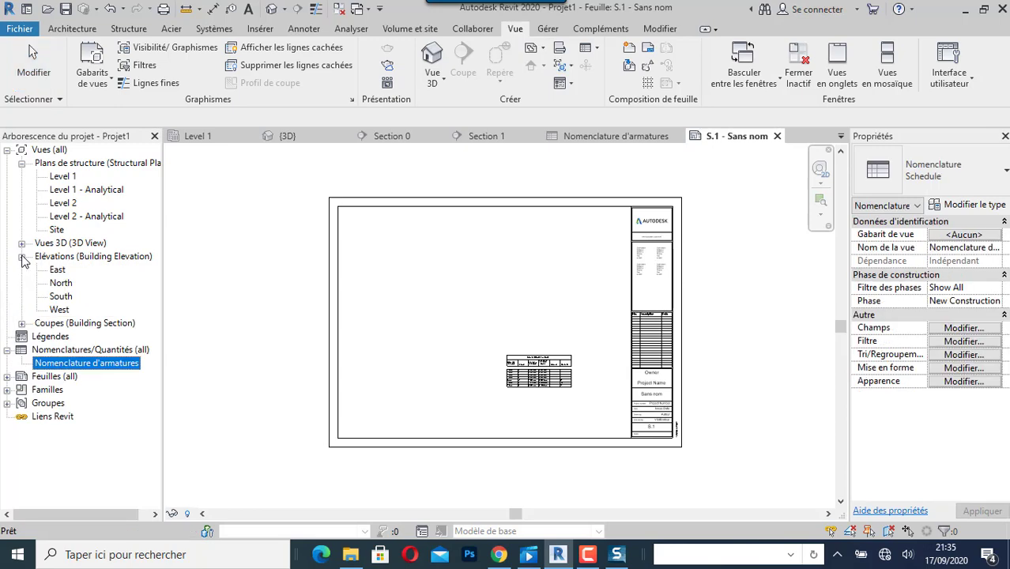
pyautogui.click(21, 323)
pyautogui.click(57, 337)
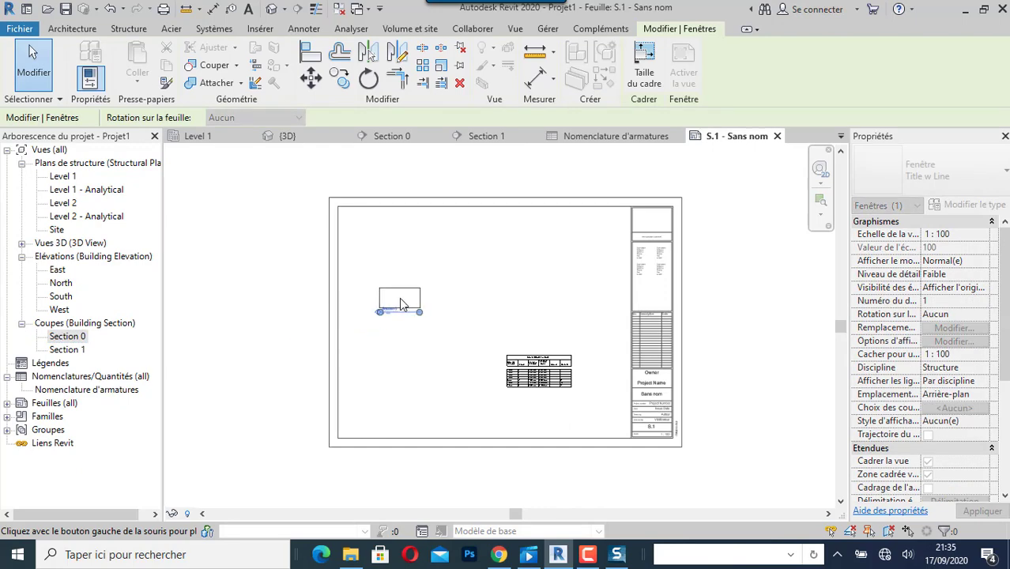
pyautogui.click(400, 304)
pyautogui.click(59, 352)
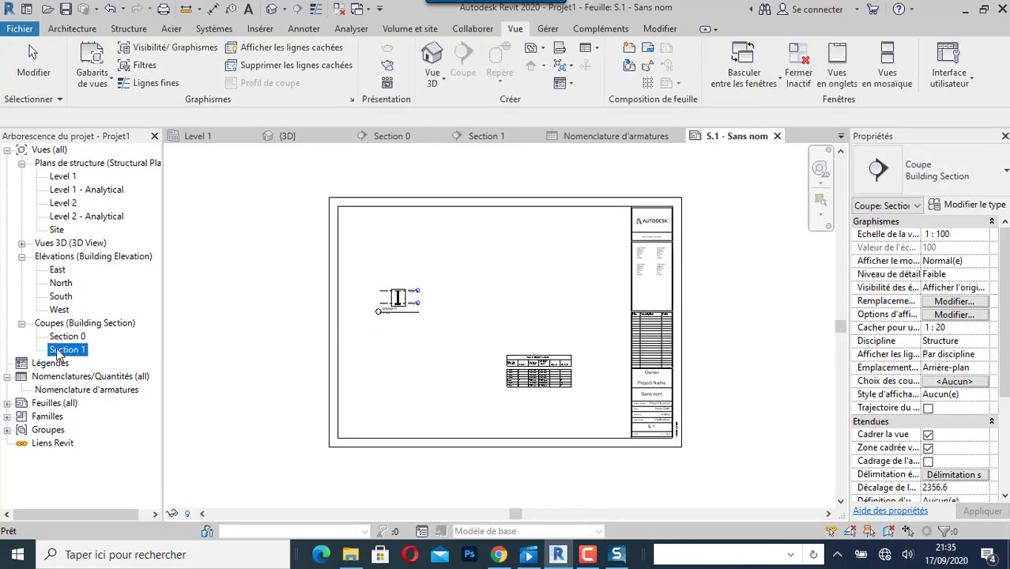
pyautogui.moveTo(59, 352); pyautogui.dragTo(528, 289)
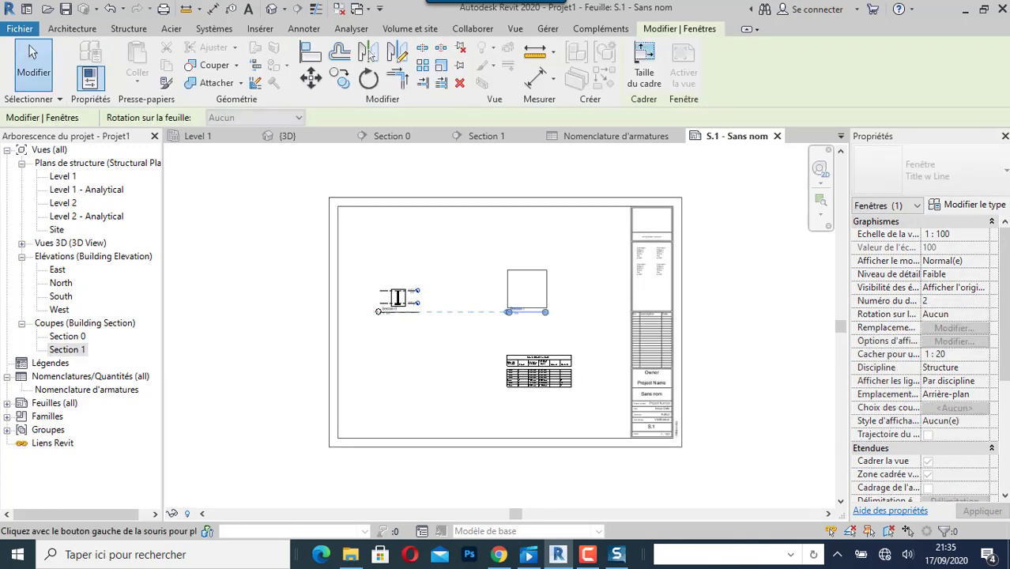
pyautogui.click(527, 299)
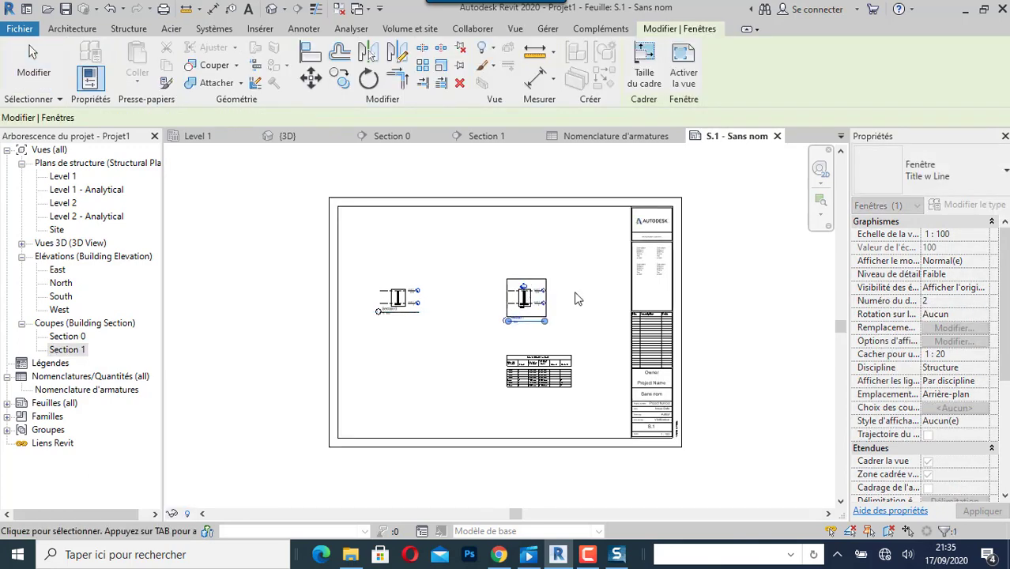
# Set the view scale of the Section 0 viewport to 1 : 20.
pyautogui.click(417, 308)
pyautogui.scroll(3, 406, 304)
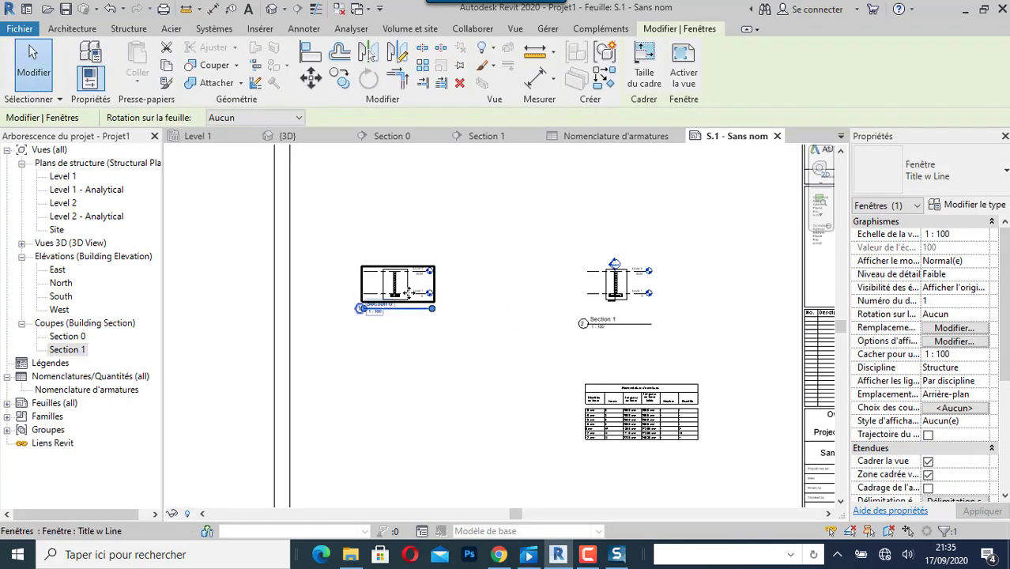
pyautogui.click(410, 312)
pyautogui.click(400, 282)
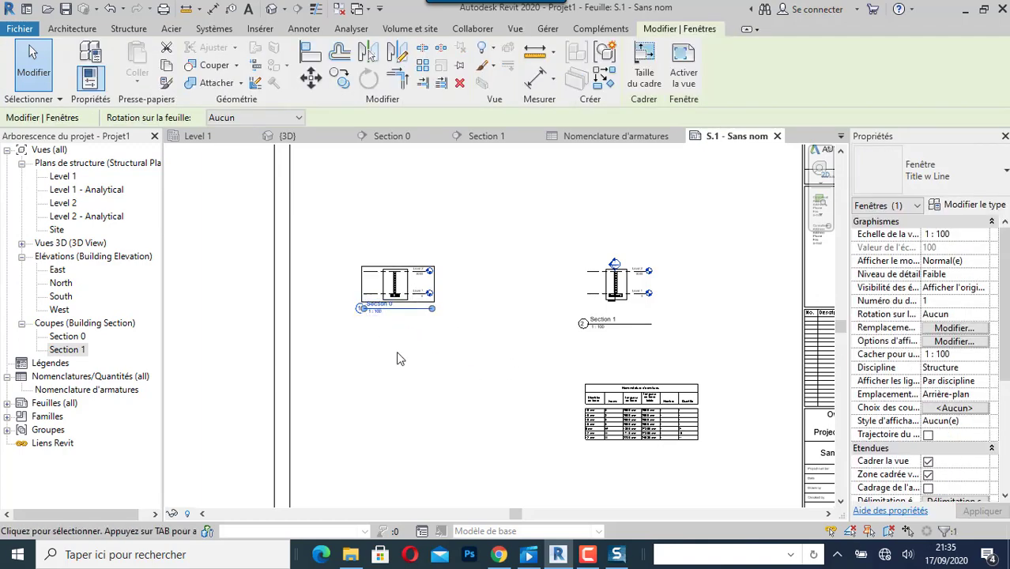
pyautogui.click(968, 234)
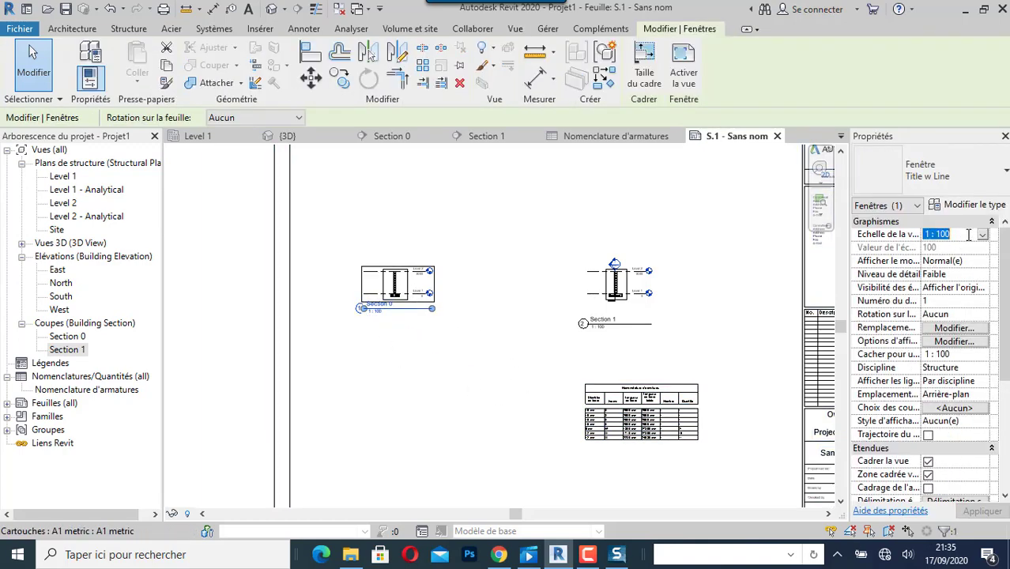
pyautogui.click(980, 236)
pyautogui.click(982, 249)
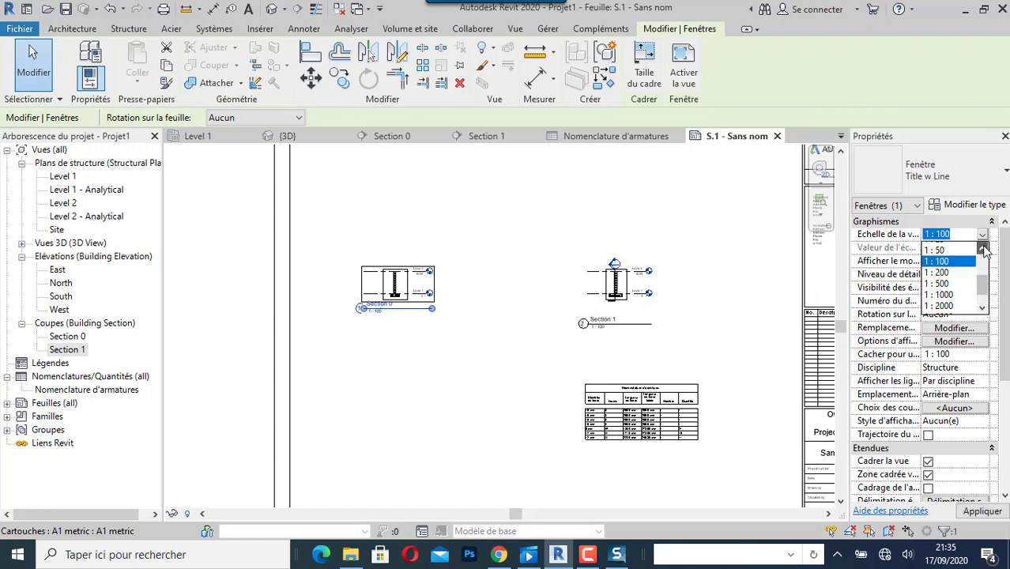
pyautogui.click(982, 249)
pyautogui.click(982, 249)
pyautogui.click(941, 260)
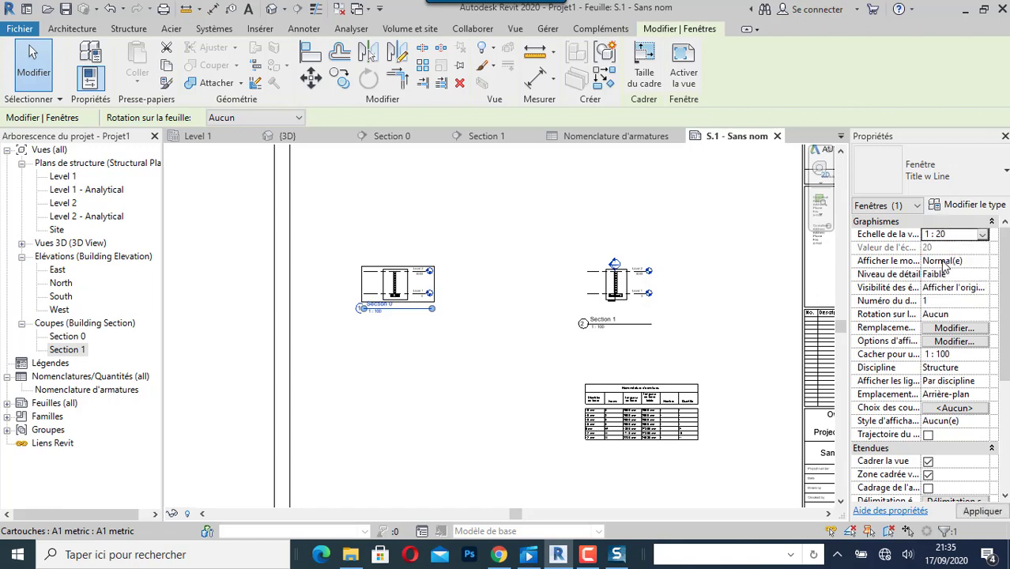
# Move the enlarged Section 0 viewport fully inside the sheet frame, left of the Section 1 viewport.
pyautogui.scroll(-5, 382, 385)
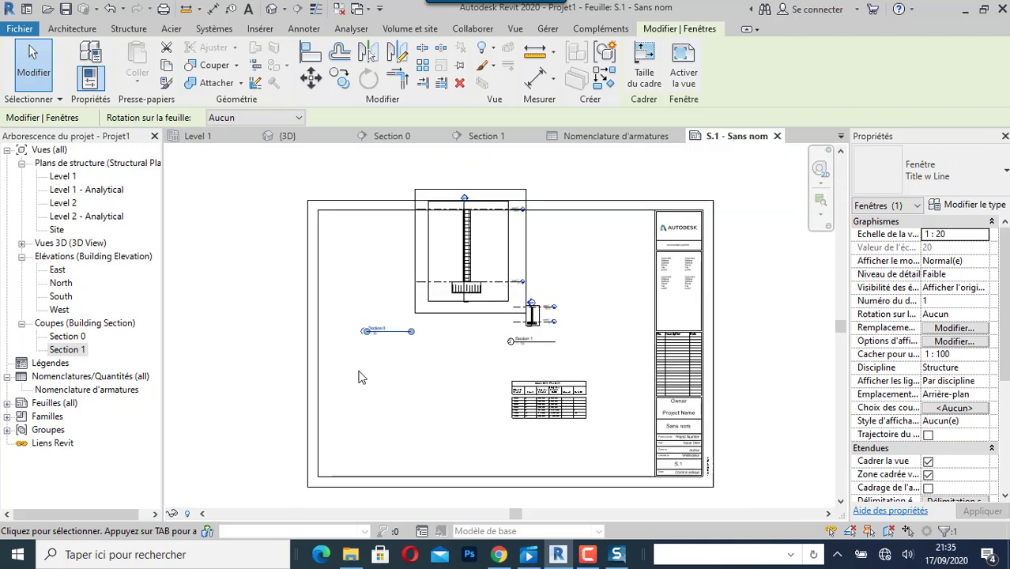
pyautogui.moveTo(410, 304); pyautogui.dragTo(385, 332)
pyautogui.press('Escape')
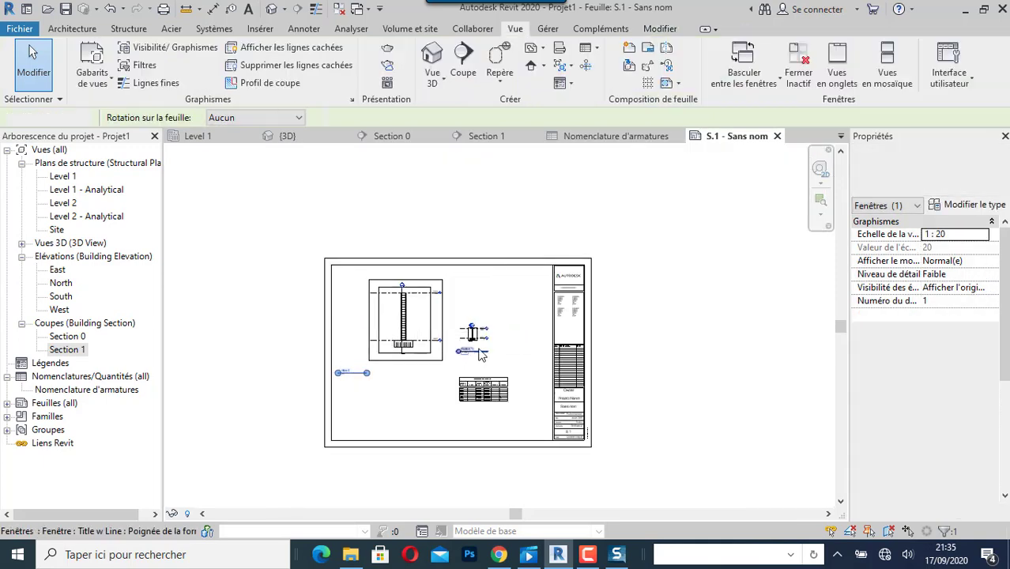
# Set the view scale of the Section 1 viewport to 1 : 20.
pyautogui.click(474, 335)
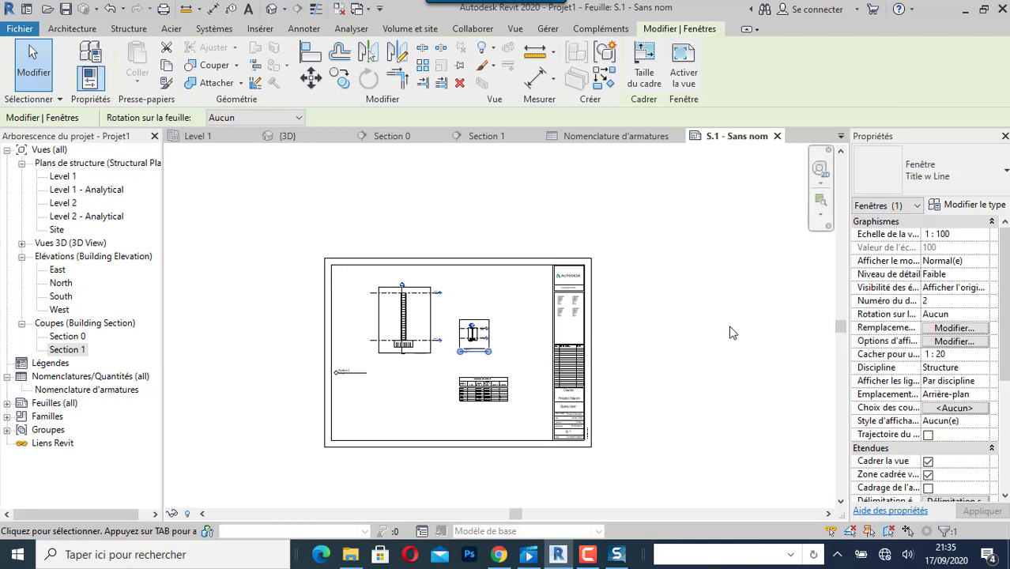
pyautogui.click(956, 225)
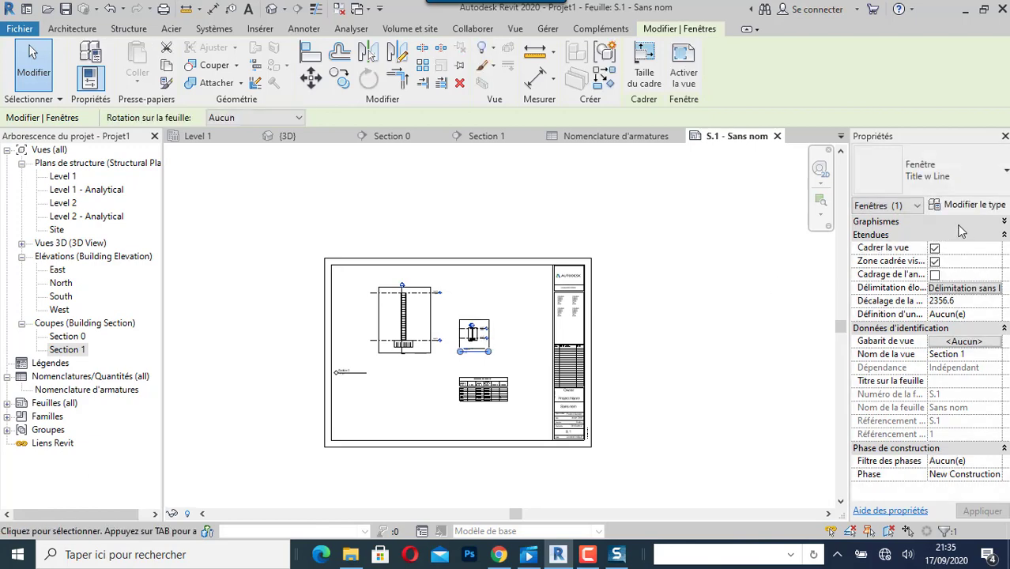
pyautogui.click(1005, 223)
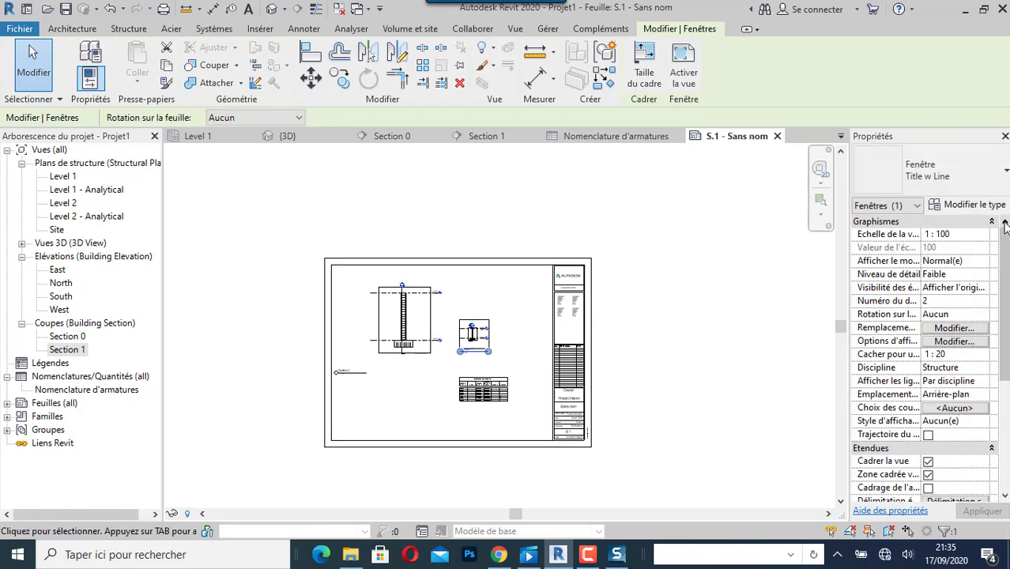
pyautogui.click(974, 237)
pyautogui.click(981, 237)
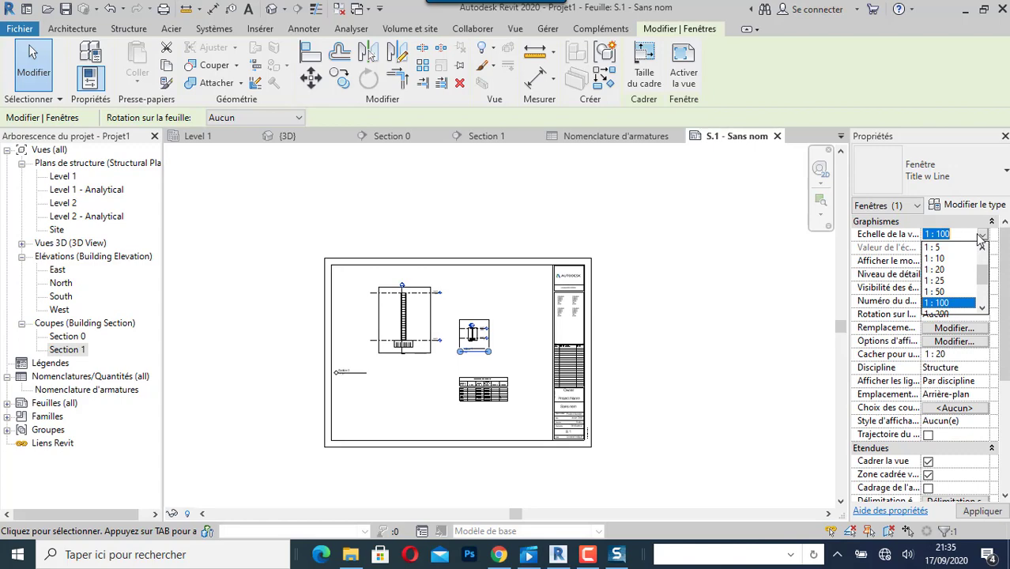
pyautogui.click(936, 270)
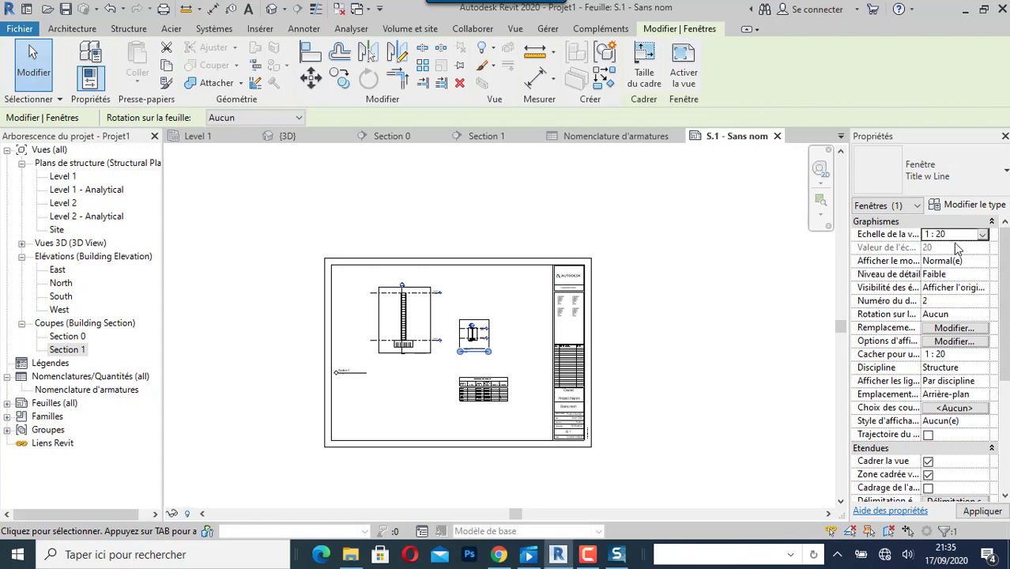
pyautogui.click(667, 283)
# Align the Section 1 viewport beside Section 0 and move its view title level with the Section 0 title.
pyautogui.moveTo(529, 273); pyautogui.dragTo(486, 341)
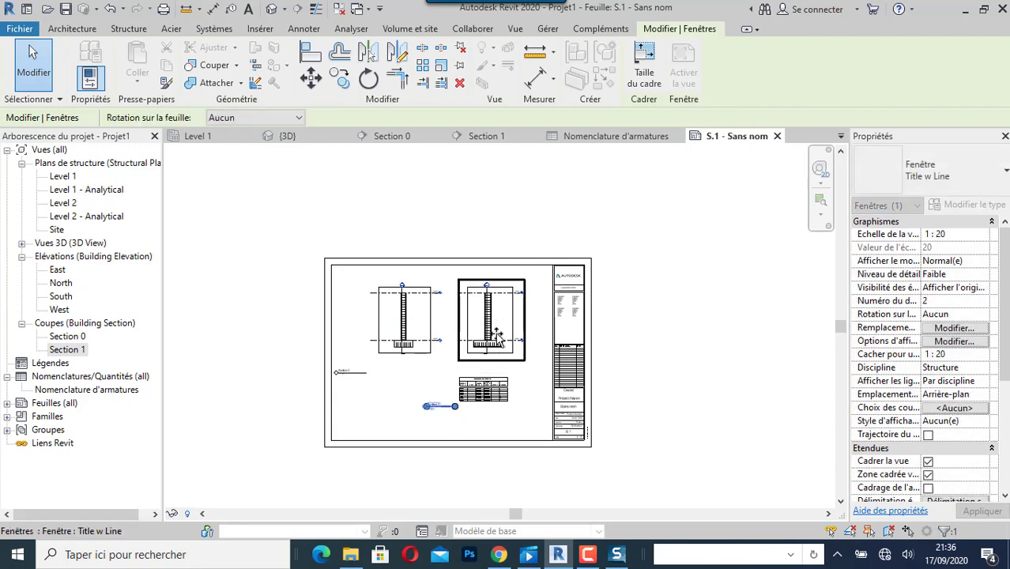
pyautogui.press('Escape')
pyautogui.click(436, 406)
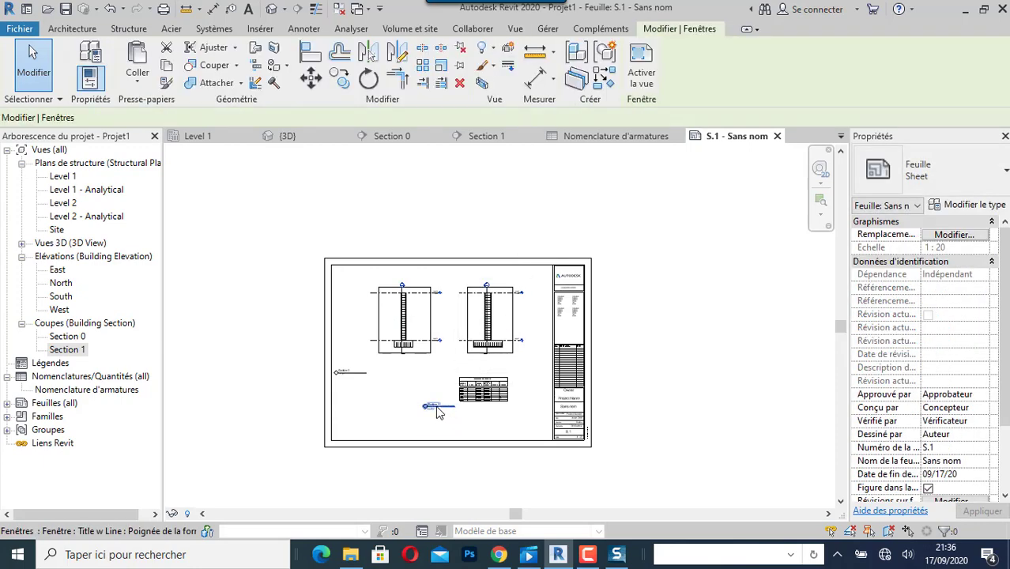
pyautogui.moveTo(437, 411); pyautogui.dragTo(434, 377)
# Move the rebar schedule down and left so it sits below the Section 1 view title.
pyautogui.click(488, 395)
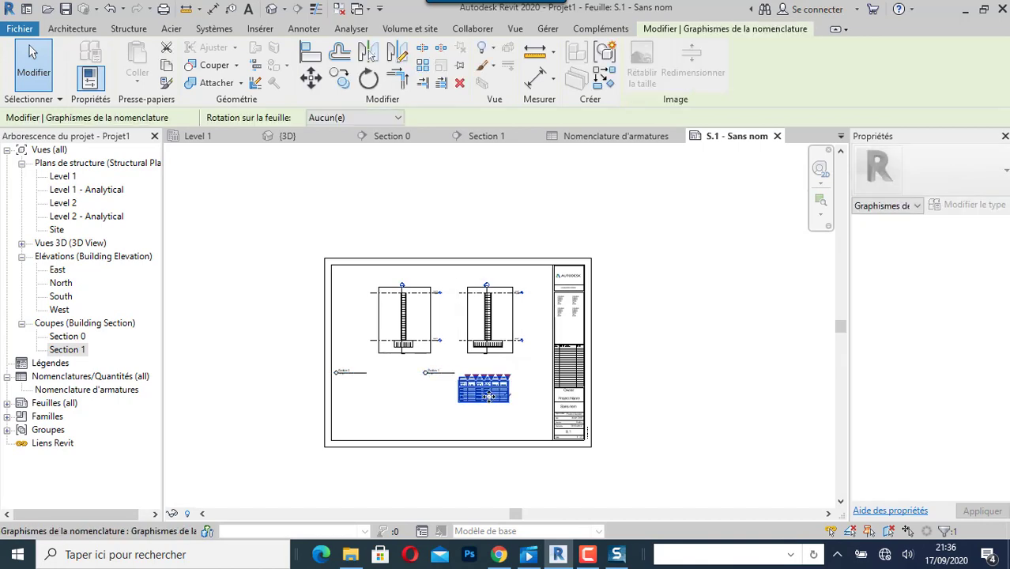
pyautogui.moveTo(488, 395); pyautogui.dragTo(457, 417)
pyautogui.click(661, 357)
pyautogui.scroll(1, 450, 348)
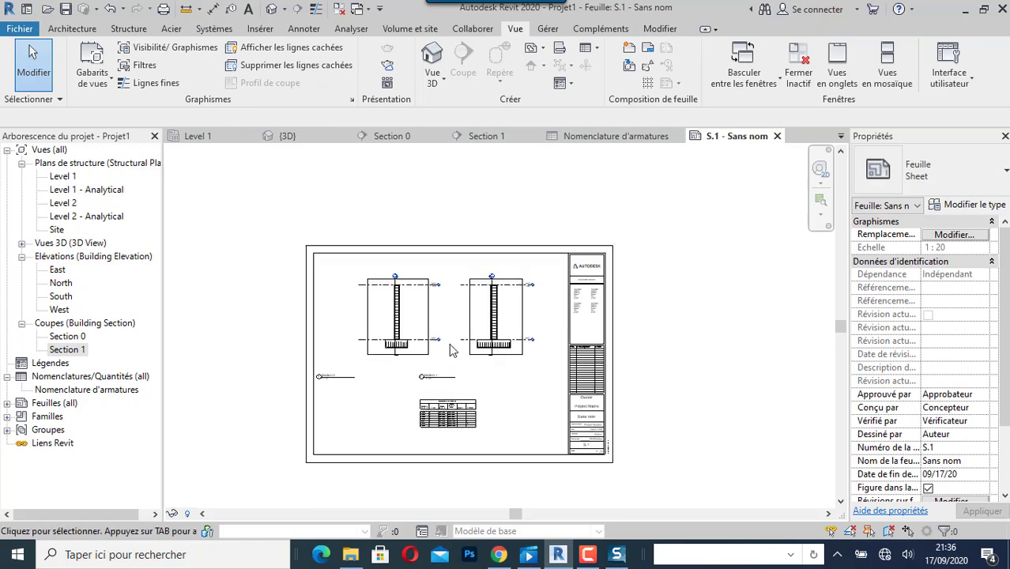
pyautogui.scroll(5, 450, 349)
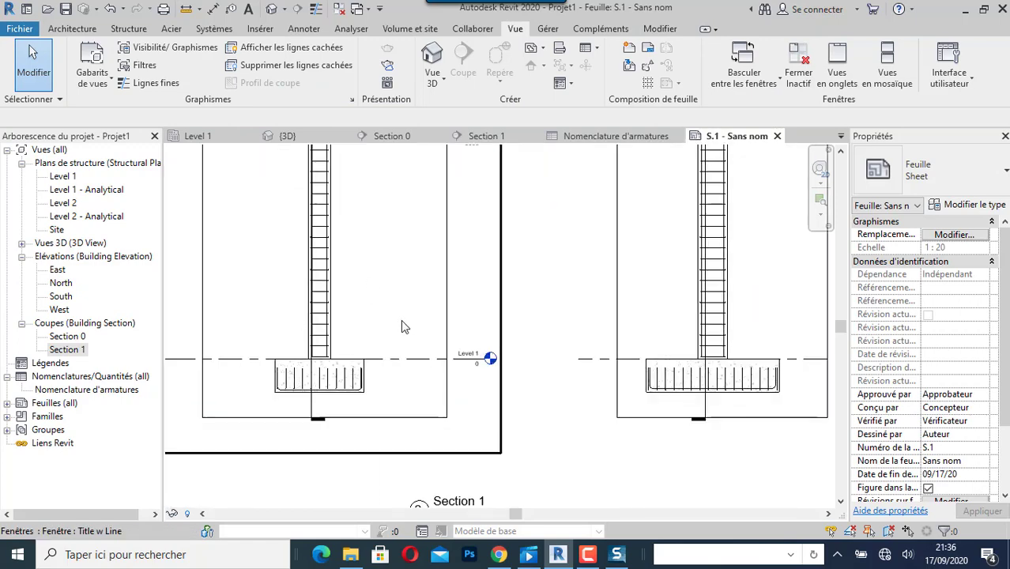
pyautogui.scroll(-5, 401, 324)
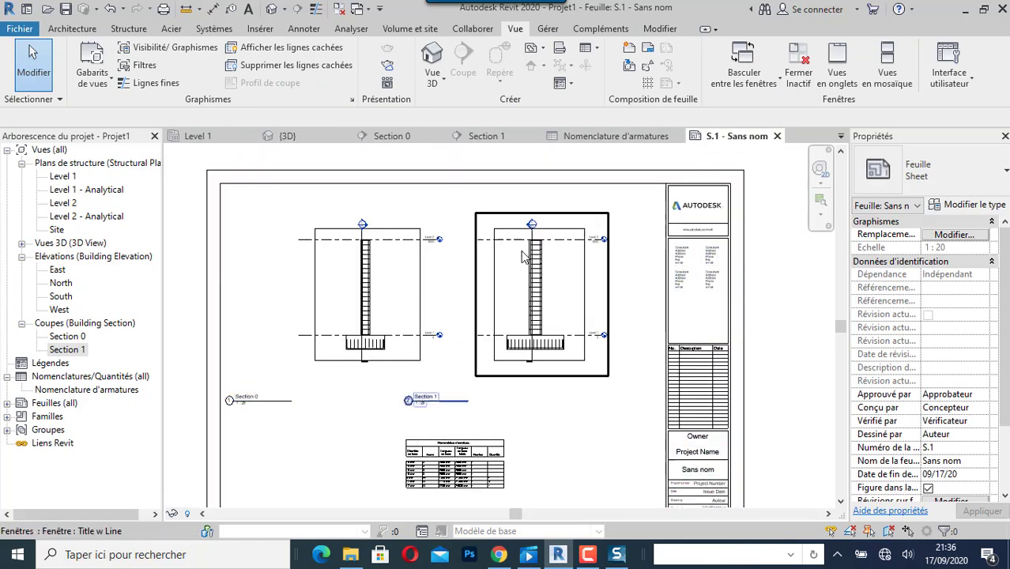
pyautogui.scroll(-2, 522, 257)
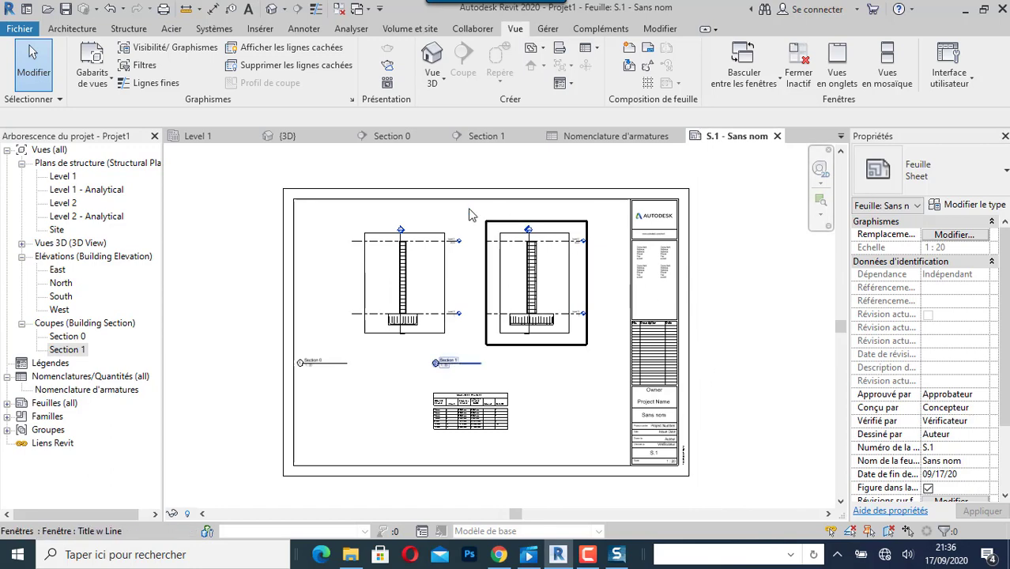